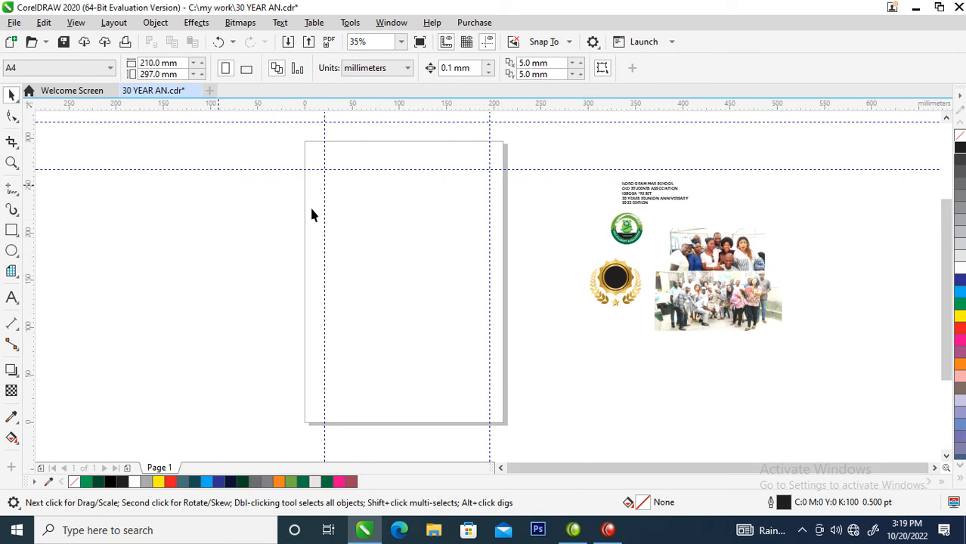
Reposition the gold award badge together with its laurel wreath beside the group photo
{"action": "left_click_drag", "start_coordinate": [519, 244], "coordinate": [668, 341]}
{"action": "left_click_drag", "start_coordinate": [613, 273], "coordinate": [578, 237]}
{"action": "left_click", "coordinate": [611, 300]}
{"action": "left_click_drag", "start_coordinate": [501, 200], "coordinate": [622, 291]}
{"action": "left_click", "coordinate": [561, 223]}
{"action": "left_click_drag", "start_coordinate": [576, 241], "coordinate": [612, 300]}
{"action": "key", "text": "ctrl+z"}
{"action": "left_click_drag", "start_coordinate": [520, 202], "coordinate": [624, 295]}
{"action": "left_click_drag", "start_coordinate": [581, 239], "coordinate": [624, 289]}
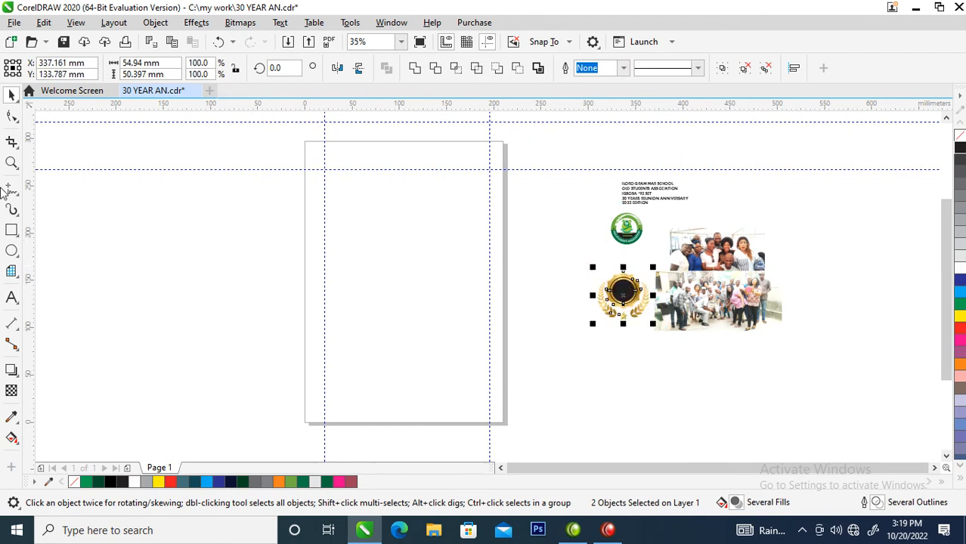
{"action": "left_click", "coordinate": [118, 148]}
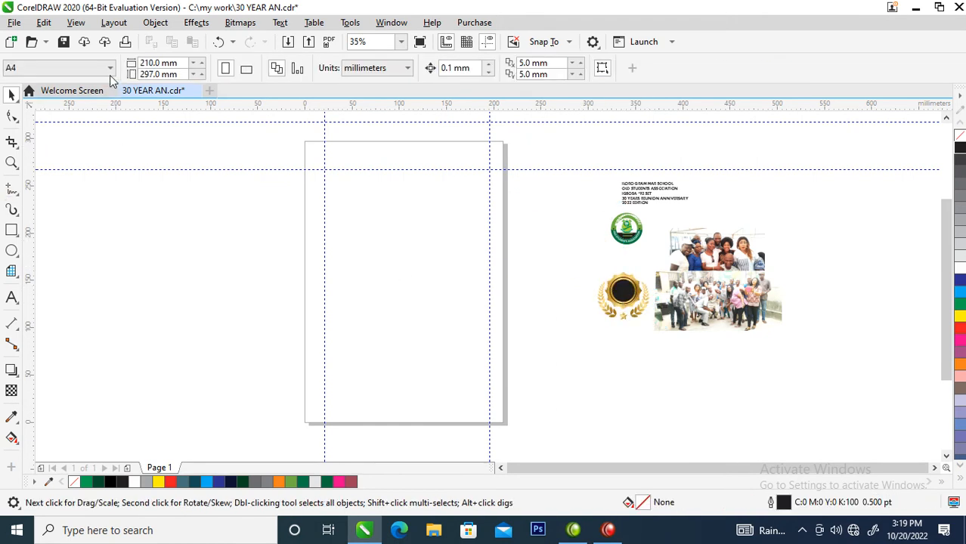
Choose the A4 page size, create a page-sized rectangle and mirror a copy of it against the page's left edge
{"action": "left_click", "coordinate": [110, 68]}
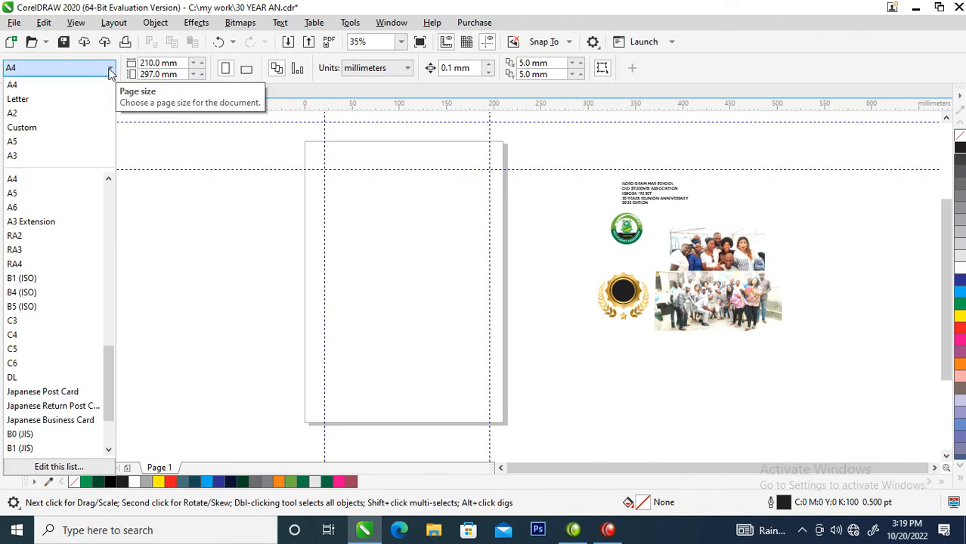
{"action": "left_click", "coordinate": [19, 86]}
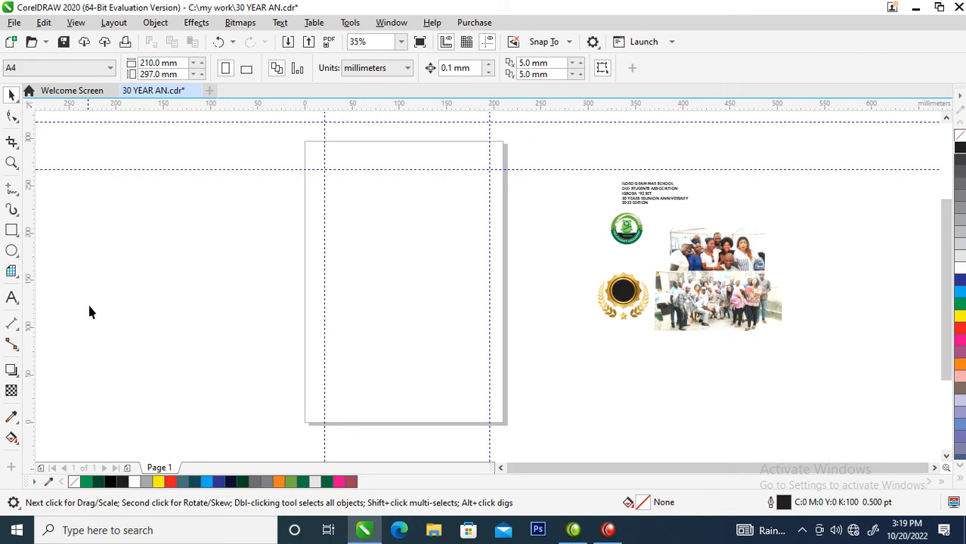
{"action": "double_click", "coordinate": [11, 232]}
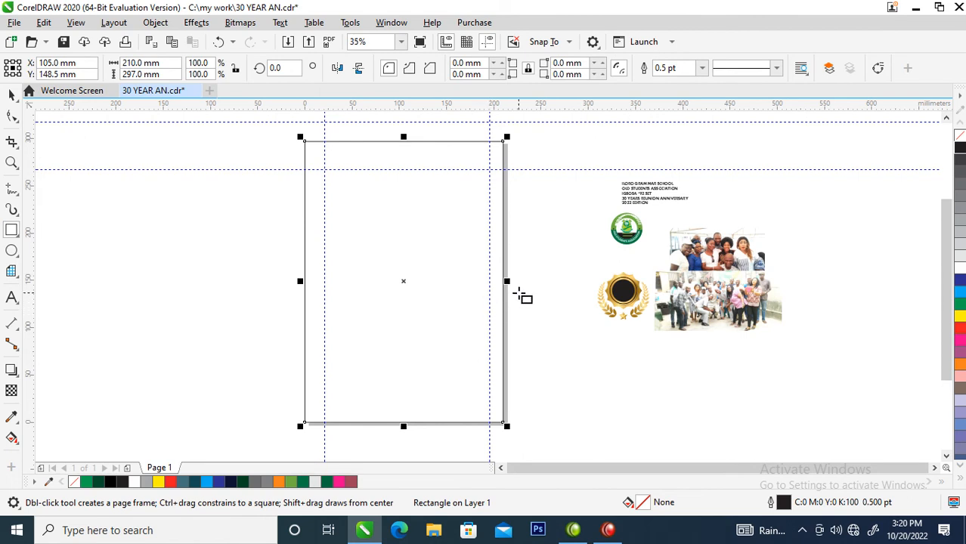
{"action": "key", "text": "space"}
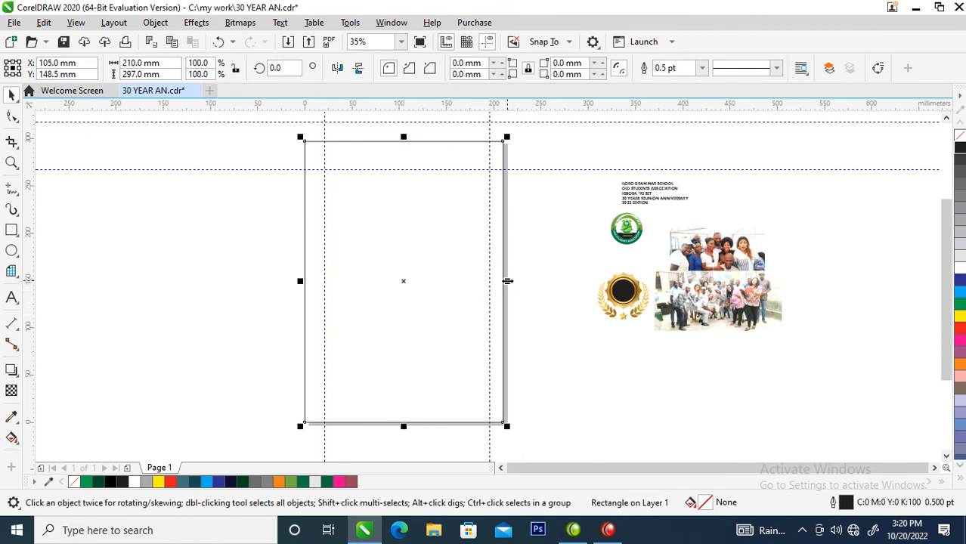
{"action": "left_click_drag", "start_coordinate": [507, 280], "coordinate": [226, 287]}
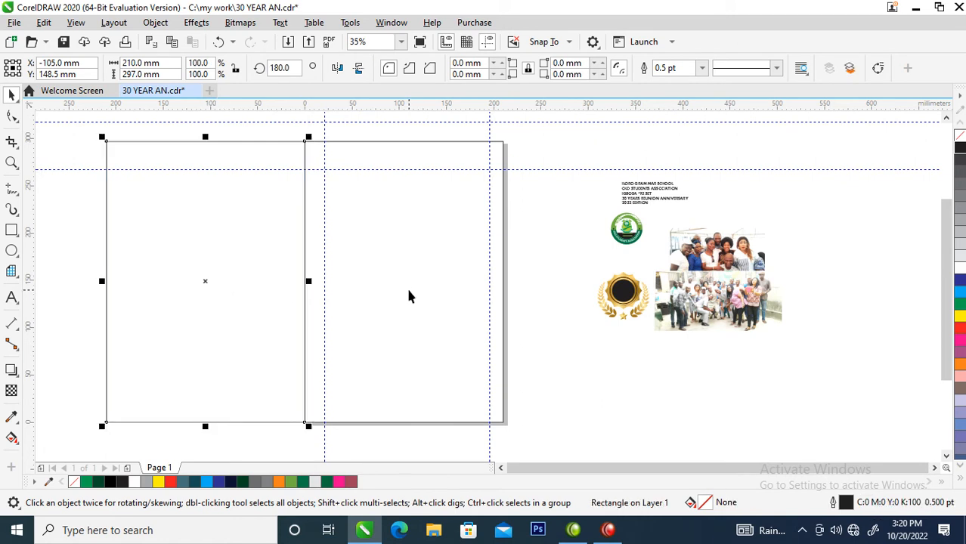
Copy the page rectangle as a central band about 116 mm high, with thin strips about 10 mm high above and below it
{"action": "left_click", "coordinate": [408, 226]}
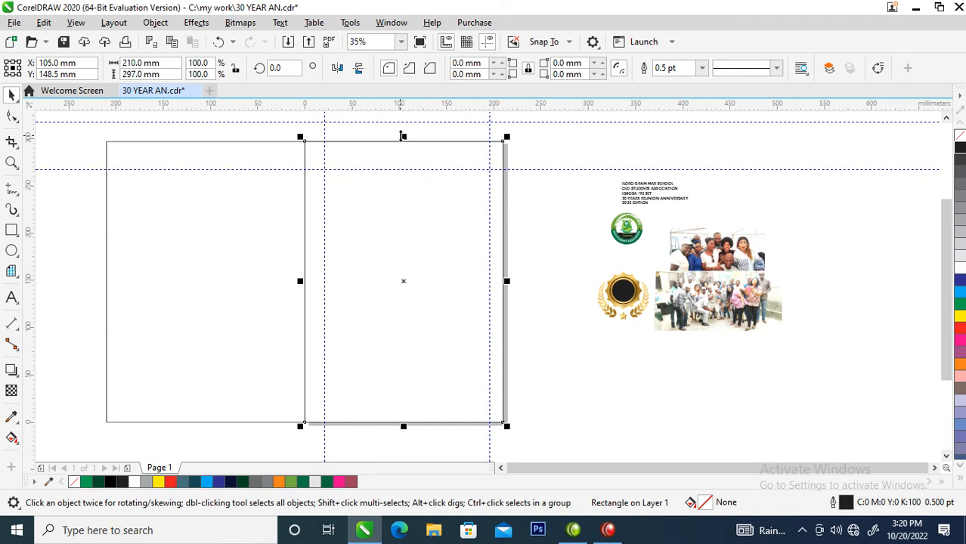
{"action": "left_click_drag", "start_coordinate": [404, 136], "coordinate": [398, 224]}
{"action": "mouse_move", "coordinate": [403, 341]}
{"action": "left_mouse_down"}
{"action": "mouse_move", "coordinate": [390, 253]}
{"action": "mouse_move", "coordinate": [397, 213]}
{"action": "mouse_move", "coordinate": [400, 356]}
{"action": "mouse_move", "coordinate": [401, 348]}
{"action": "left_mouse_up"}
{"action": "left_click", "coordinate": [394, 235]}
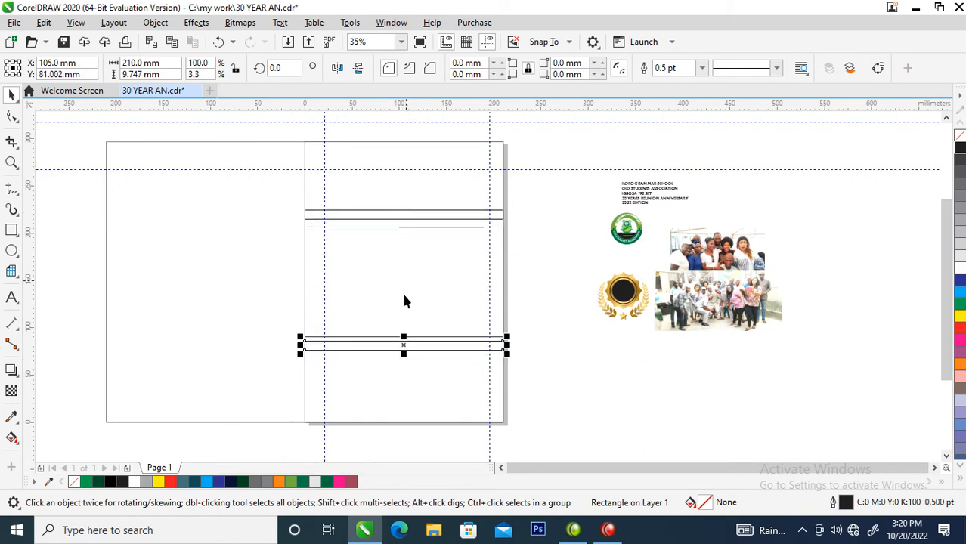
Group the two thin strips and centre them together with the middle band on the page
{"action": "left_click", "coordinate": [400, 219], "text": "shift"}
{"action": "key", "text": "ctrl+g"}
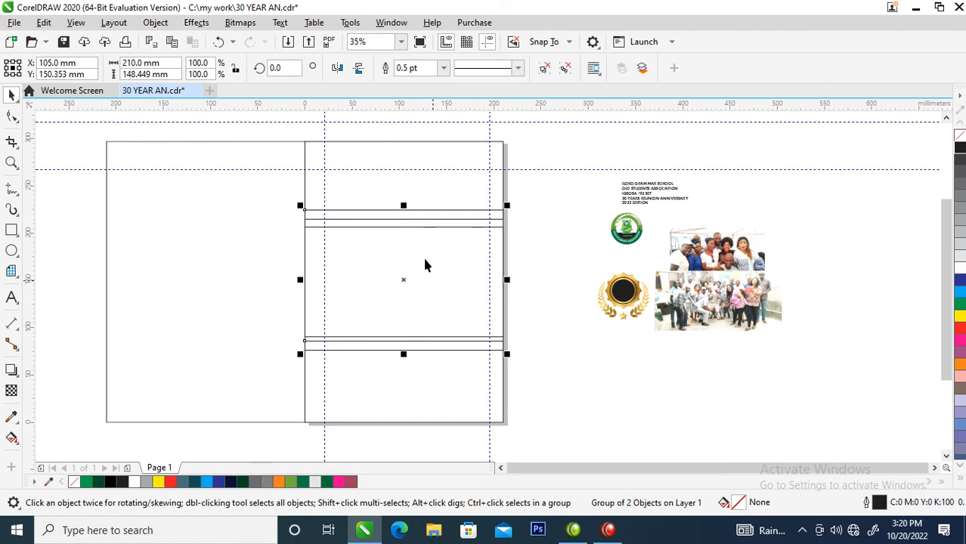
{"action": "key", "text": "ctrl+u"}
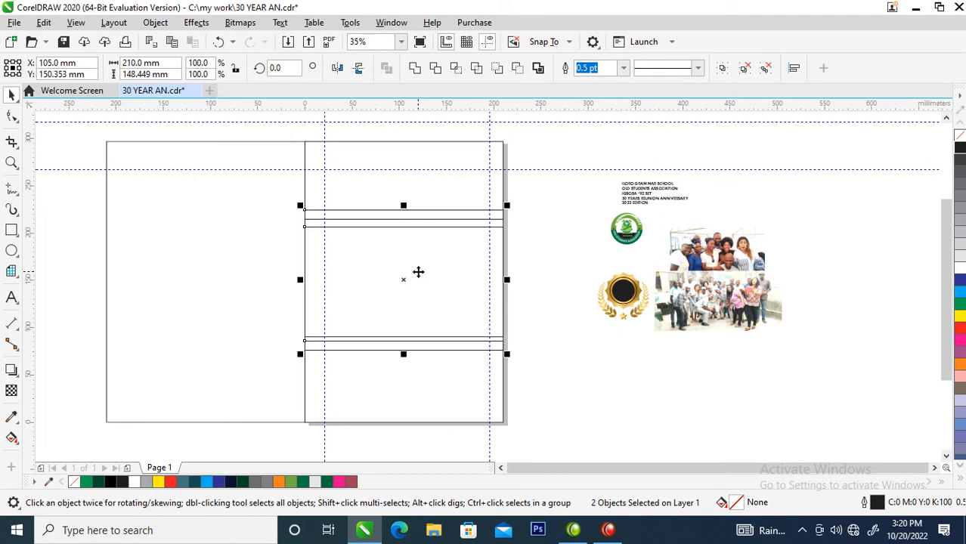
{"action": "key", "text": "p"}
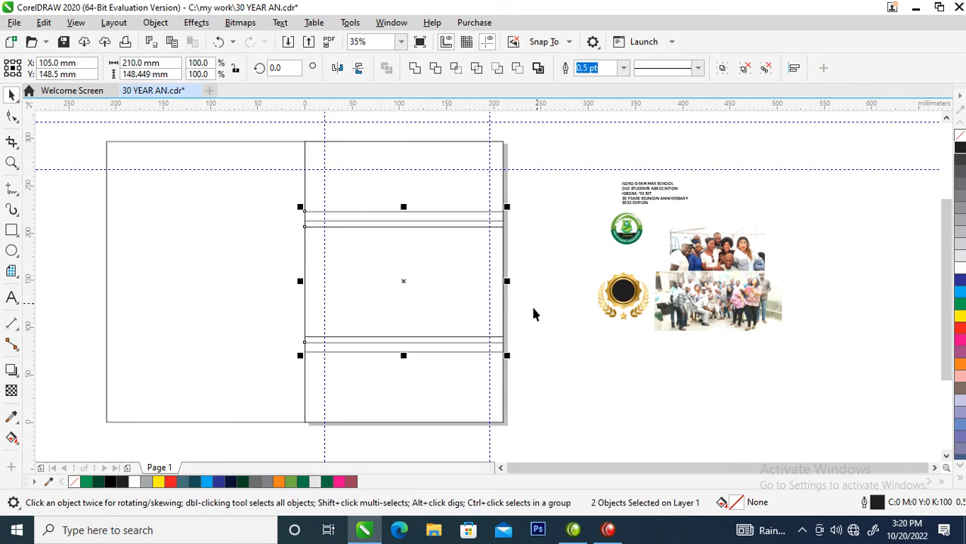
{"action": "left_click", "coordinate": [536, 233]}
{"action": "left_click", "coordinate": [401, 245]}
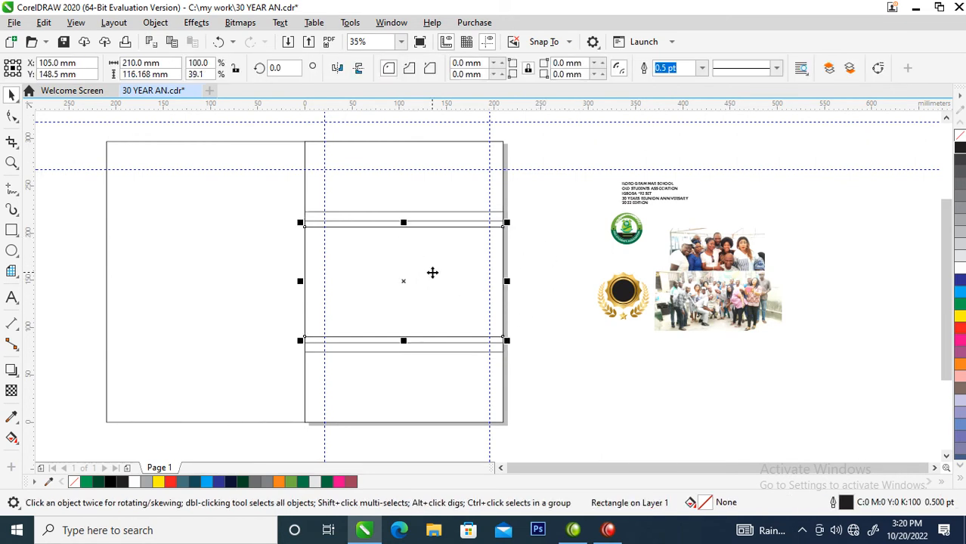
Skew the middle band and the strips vertically so they rise toward the page's right edge at about 17.4 degrees
{"action": "left_click_drag", "start_coordinate": [552, 196], "coordinate": [254, 384]}
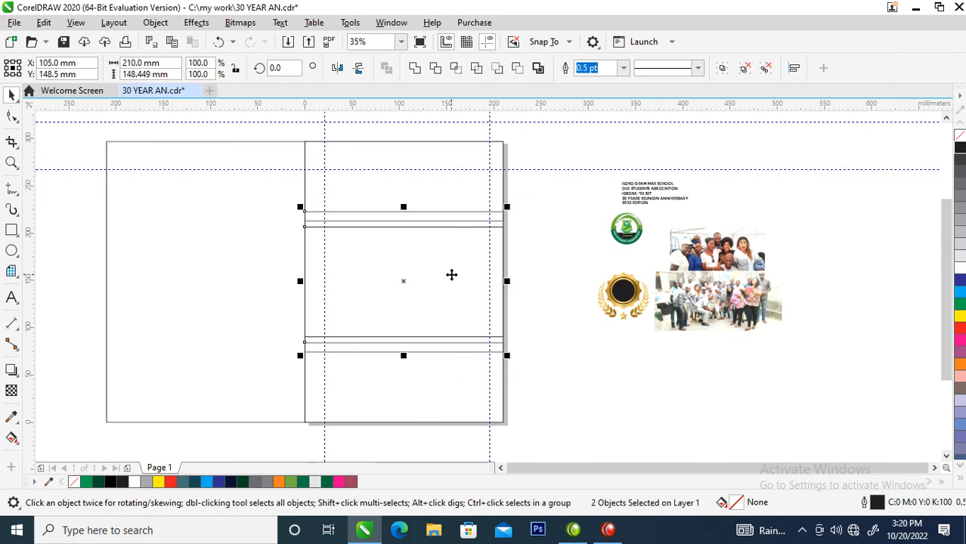
{"action": "left_click", "coordinate": [452, 273]}
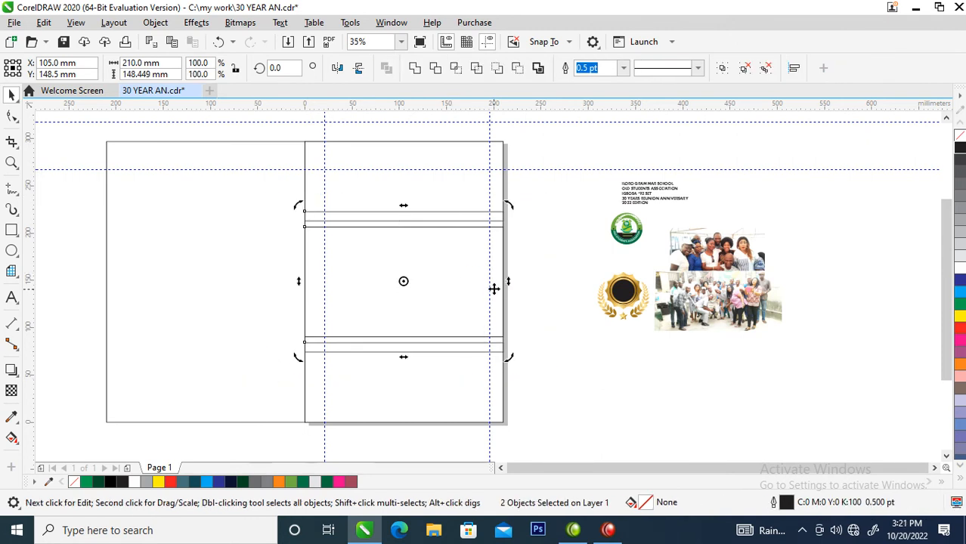
{"action": "left_click_drag", "start_coordinate": [511, 285], "coordinate": [518, 250]}
{"action": "left_click", "coordinate": [515, 252]}
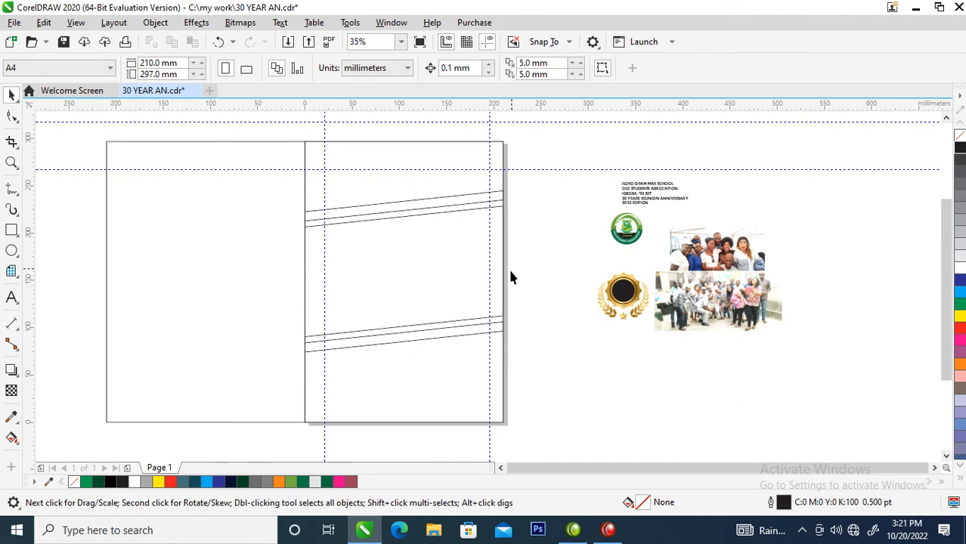
{"action": "left_click_drag", "start_coordinate": [533, 172], "coordinate": [251, 389]}
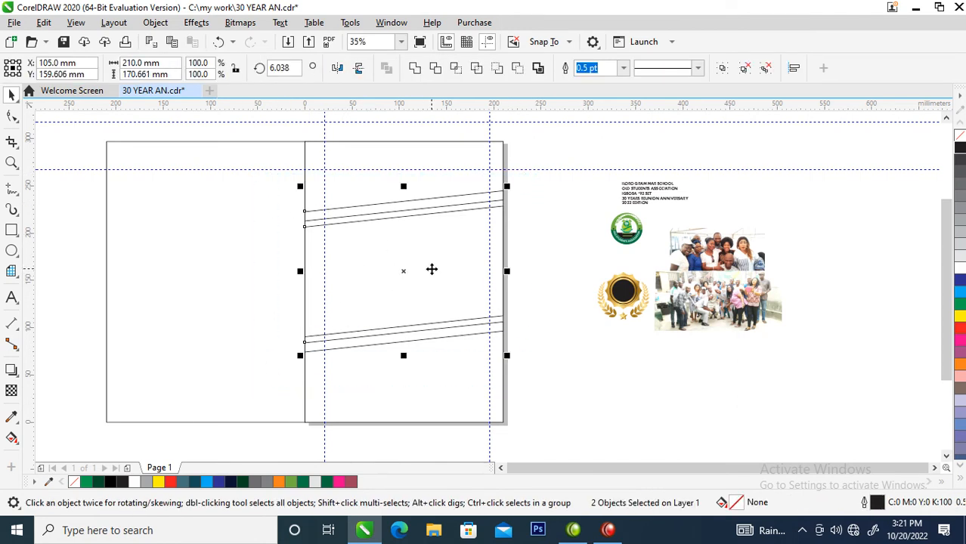
{"action": "left_click", "coordinate": [432, 271]}
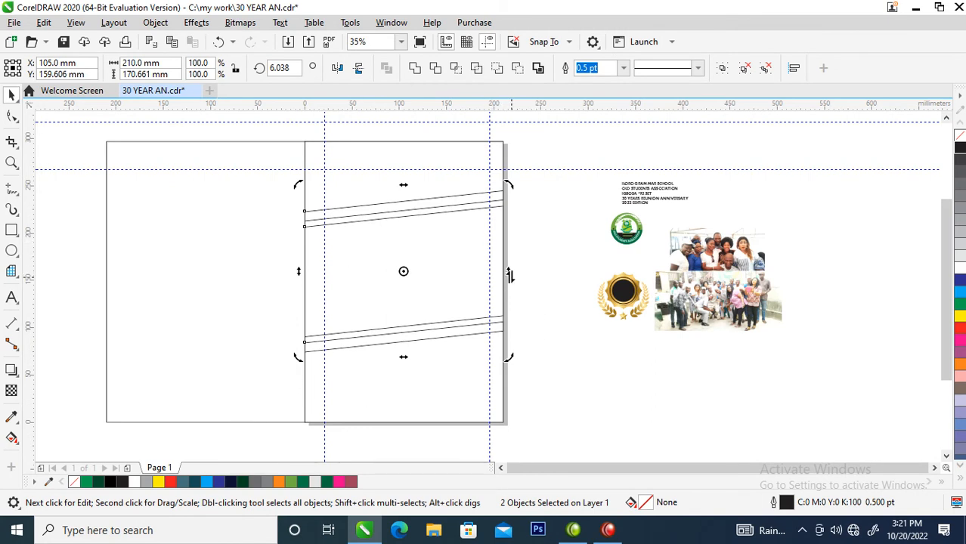
{"action": "left_click_drag", "start_coordinate": [509, 275], "coordinate": [510, 233]}
{"action": "left_click", "coordinate": [485, 300]}
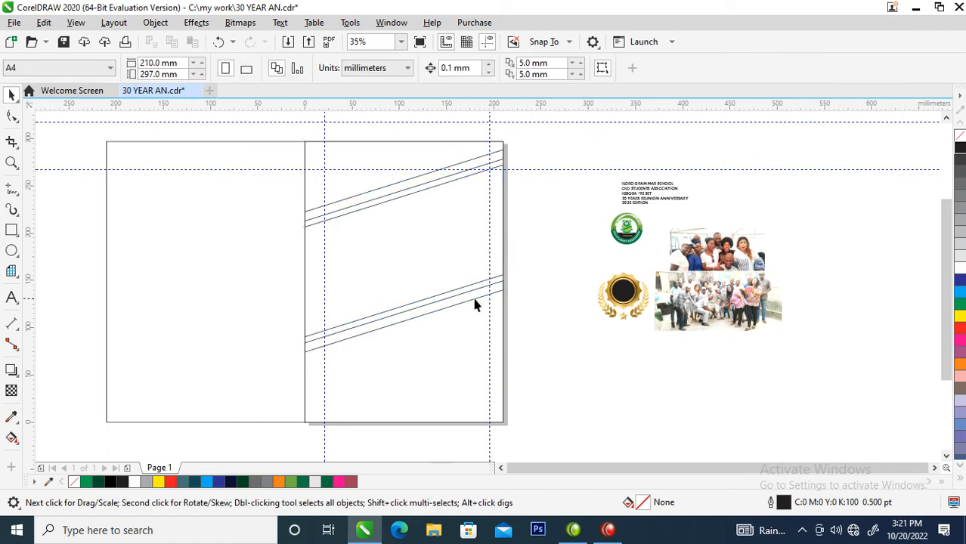
Move the slanted bands down the page and stretch them about their centre to a total height of about 256 mm
{"action": "left_click_drag", "start_coordinate": [556, 136], "coordinate": [239, 387]}
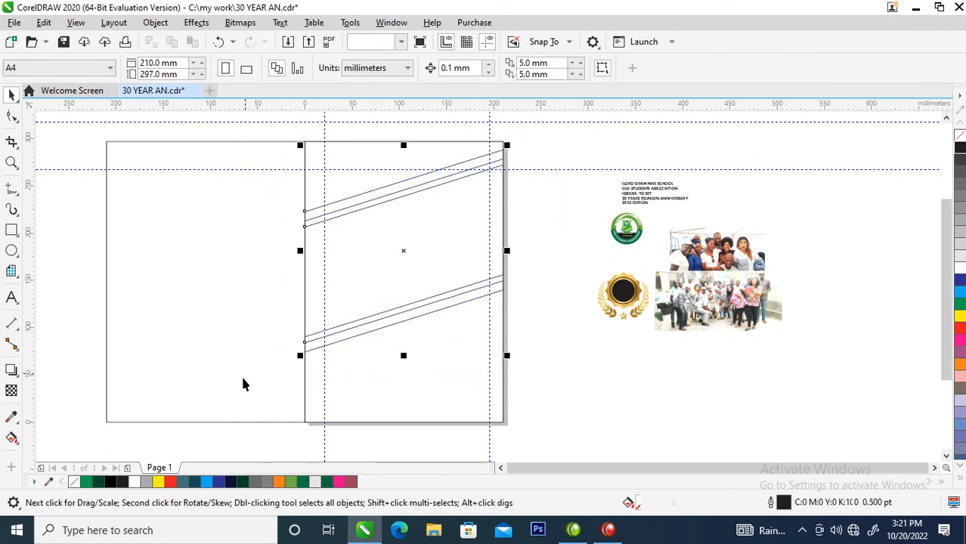
{"action": "left_click_drag", "start_coordinate": [421, 253], "coordinate": [423, 303]}
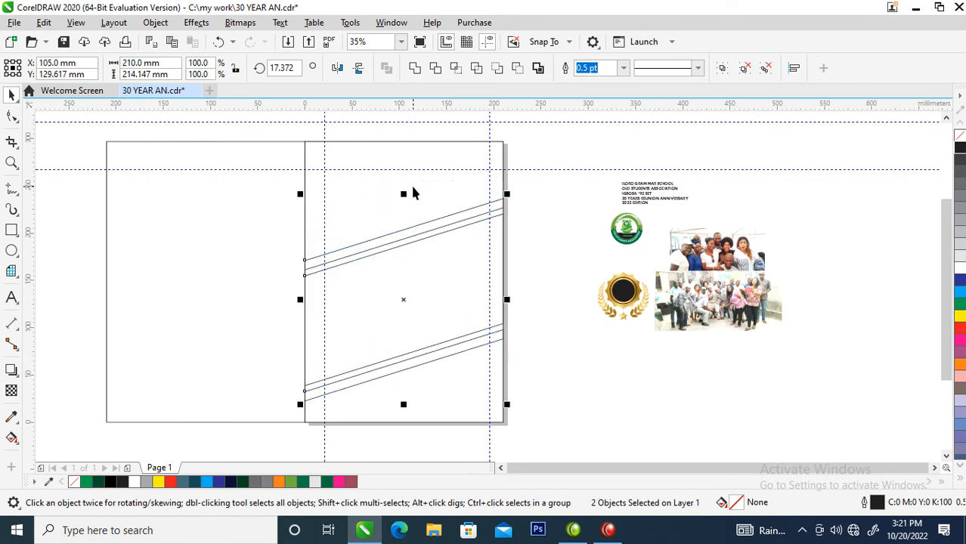
{"action": "mouse_move", "coordinate": [405, 195]}
{"action": "left_mouse_down"}
{"action": "mouse_move", "coordinate": [409, 166]}
{"action": "mouse_move", "coordinate": [410, 176]}
{"action": "left_mouse_up"}
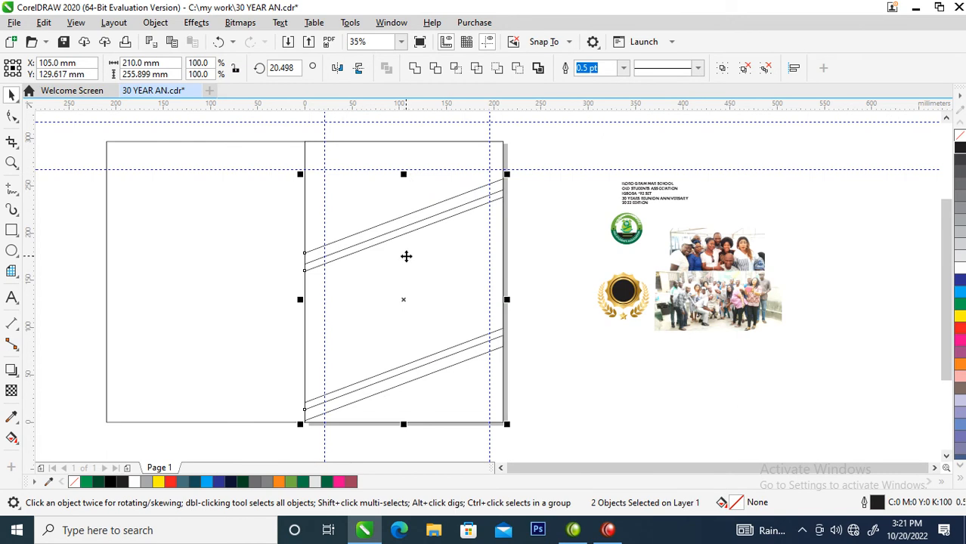
Ungroup the two thin slanted strips
{"action": "left_click", "coordinate": [556, 244]}
{"action": "left_click", "coordinate": [450, 201]}
{"action": "left_click", "coordinate": [563, 68]}
{"action": "left_click", "coordinate": [555, 219]}
Fill the middle slanted band with a uniform dark green of C88 M49 Y89 K66
{"action": "left_click", "coordinate": [482, 242]}
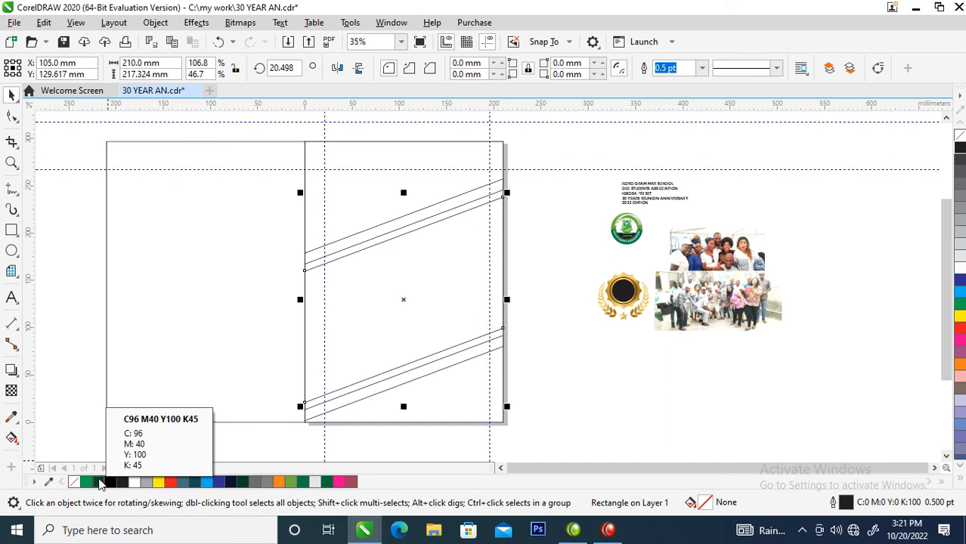
{"action": "left_click", "coordinate": [101, 484]}
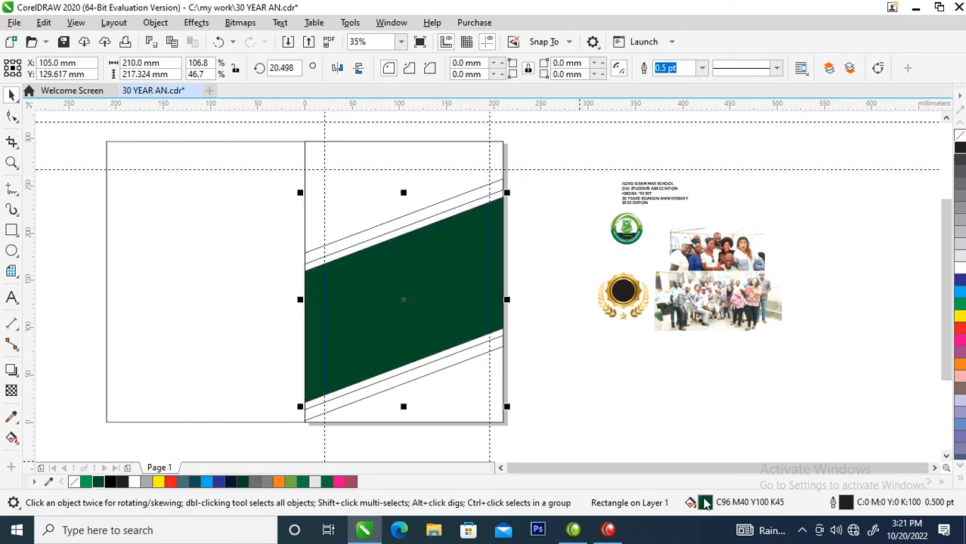
{"action": "double_click", "coordinate": [704, 504]}
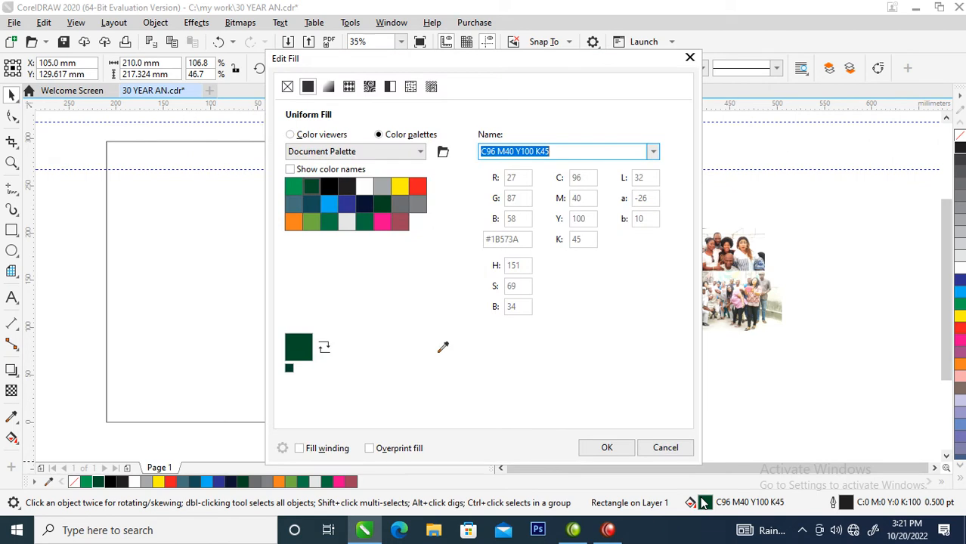
{"action": "left_click", "coordinate": [292, 136]}
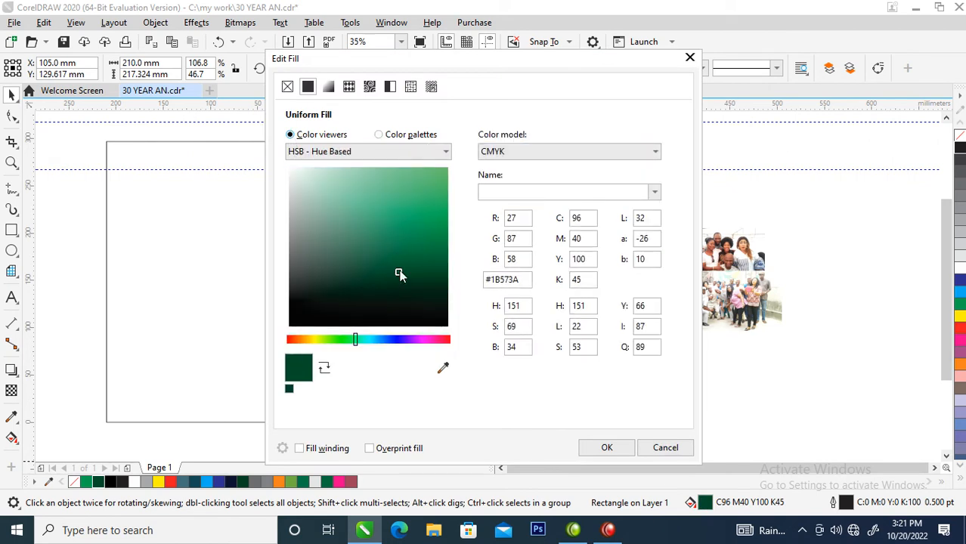
{"action": "left_click_drag", "start_coordinate": [398, 273], "coordinate": [439, 284]}
{"action": "left_click", "coordinate": [597, 452]}
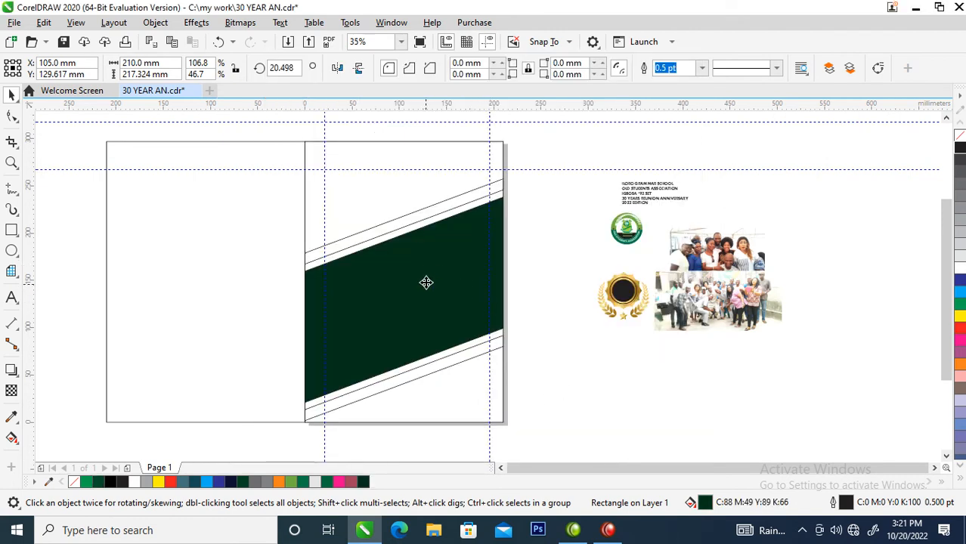
Copy all properties of the gold badge onto the upper and lower slanted strips
{"action": "right_click", "coordinate": [633, 281]}
{"action": "left_click", "coordinate": [619, 275]}
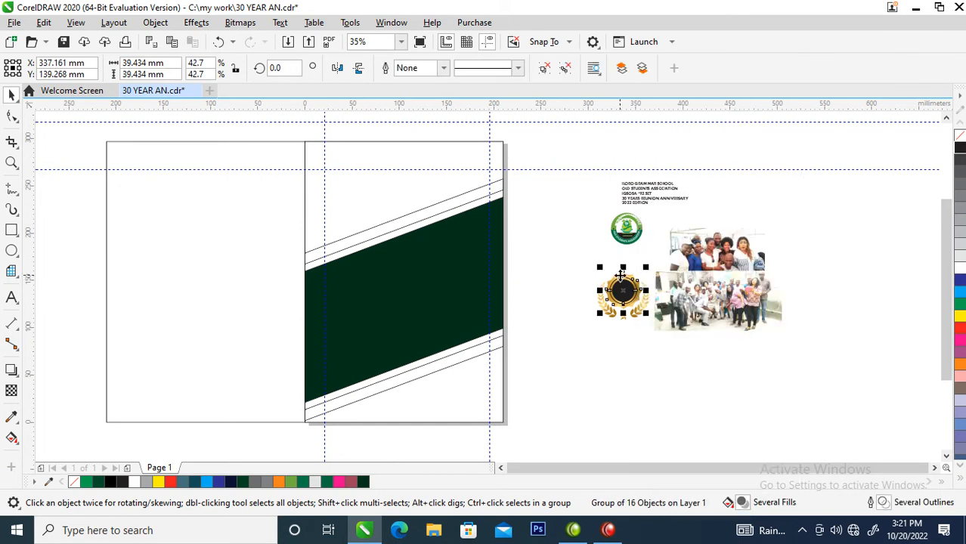
{"action": "left_click_drag", "start_coordinate": [620, 276], "coordinate": [445, 200]}
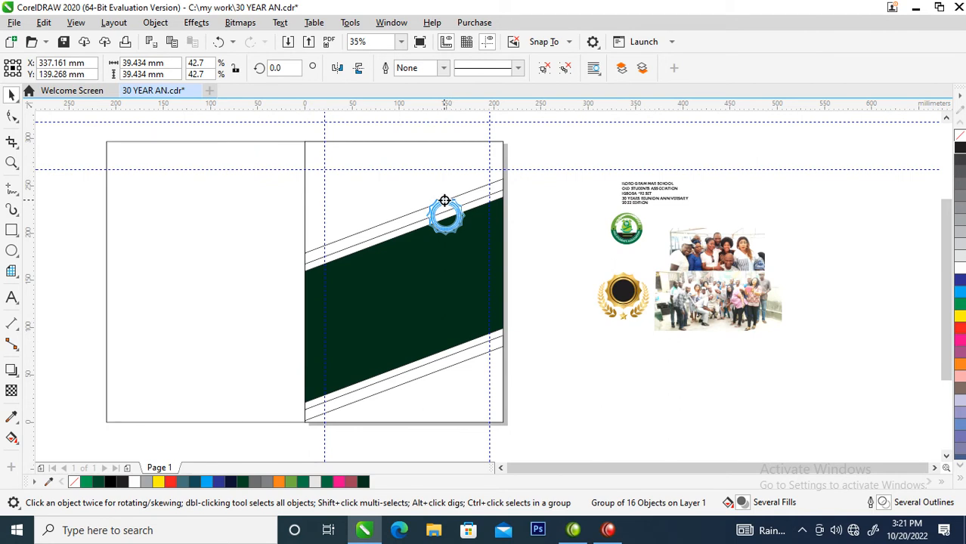
{"action": "left_click_drag", "start_coordinate": [445, 200], "coordinate": [444, 202]}
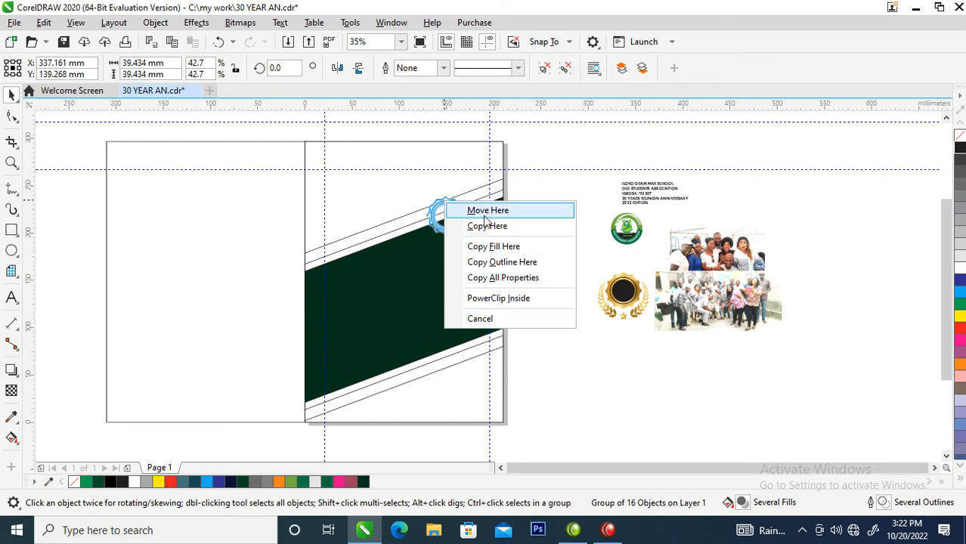
{"action": "left_click", "coordinate": [492, 278]}
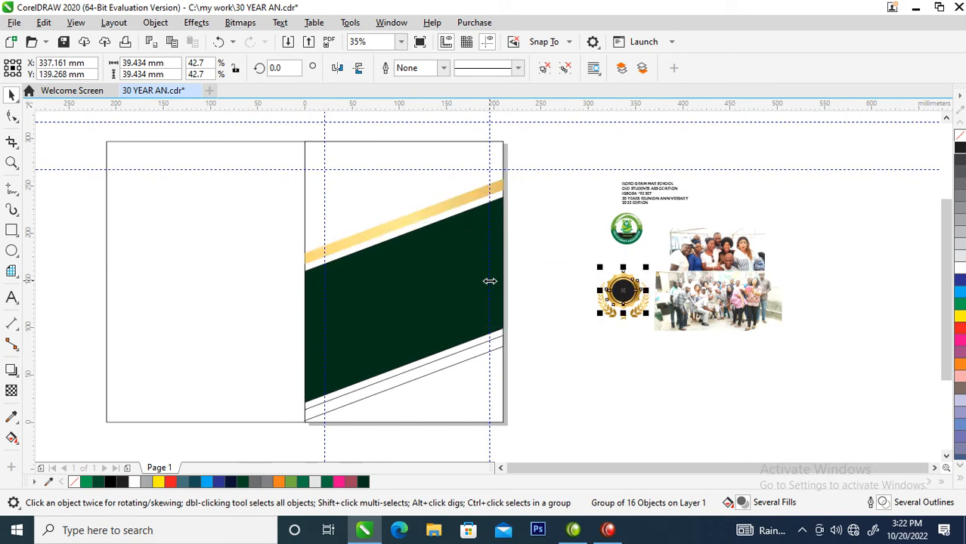
{"action": "left_click", "coordinate": [492, 352]}
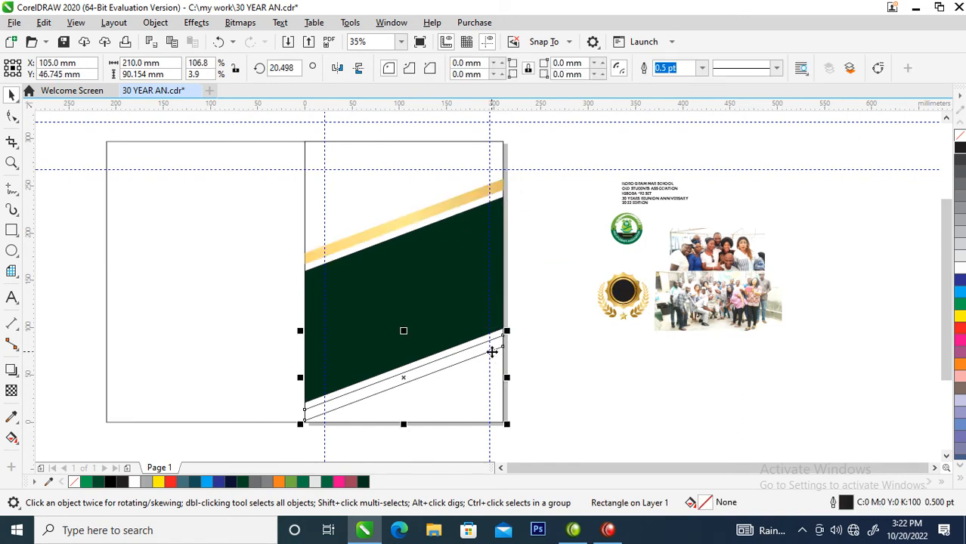
{"action": "key", "text": "ctrl+r"}
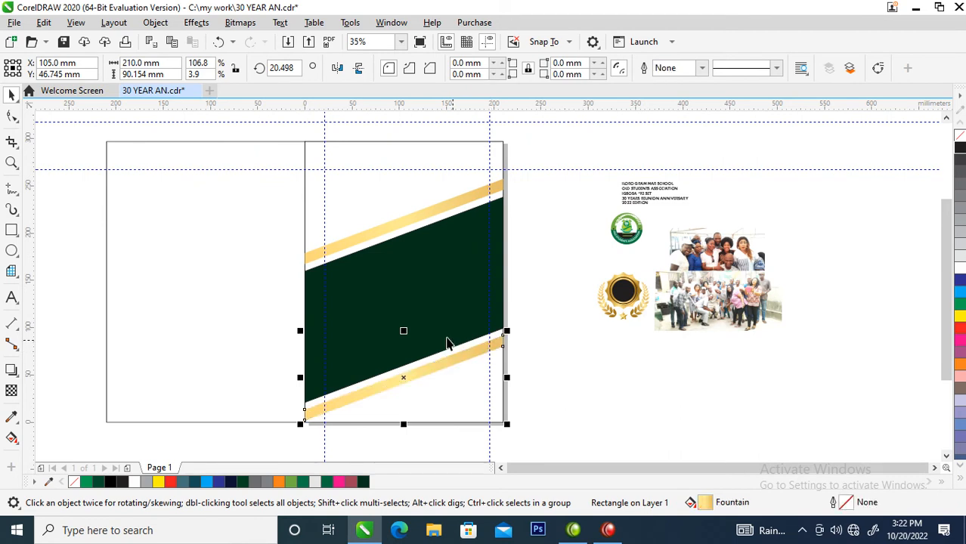
Place a copy of the green band up and to the right, centred at about X 155 mm, Y 217 mm
{"action": "left_click", "coordinate": [417, 283]}
{"action": "left_click_drag", "start_coordinate": [405, 291], "coordinate": [452, 210]}
{"action": "right_click", "coordinate": [452, 210]}
{"action": "left_click", "coordinate": [338, 180]}
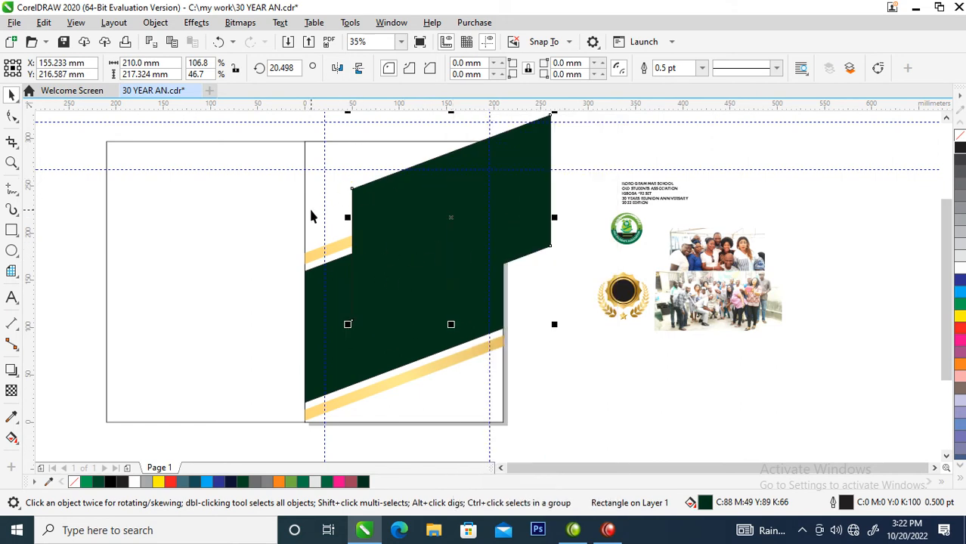
Apply a texture transparency with a rough, embossed sample texture to the copied green band
{"action": "left_click", "coordinate": [10, 395]}
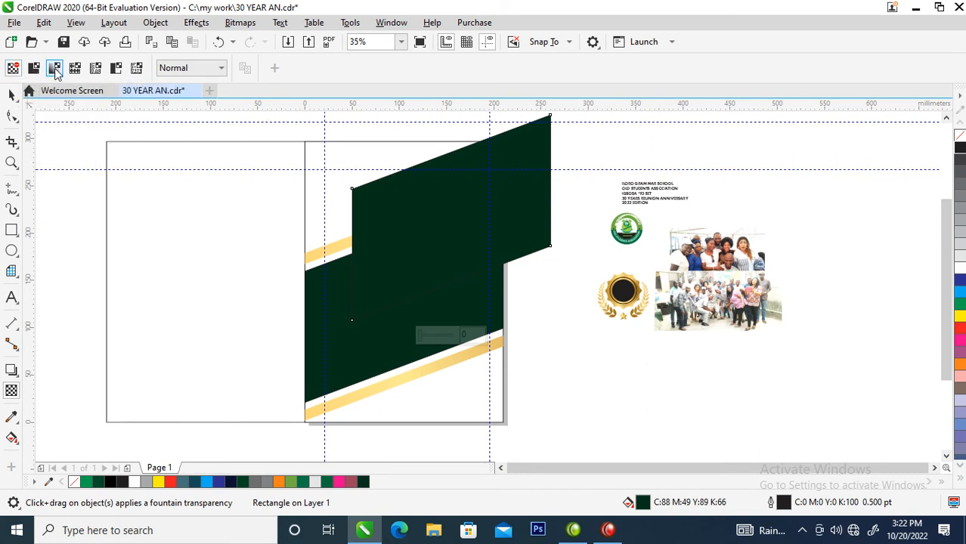
{"action": "left_click", "coordinate": [97, 70]}
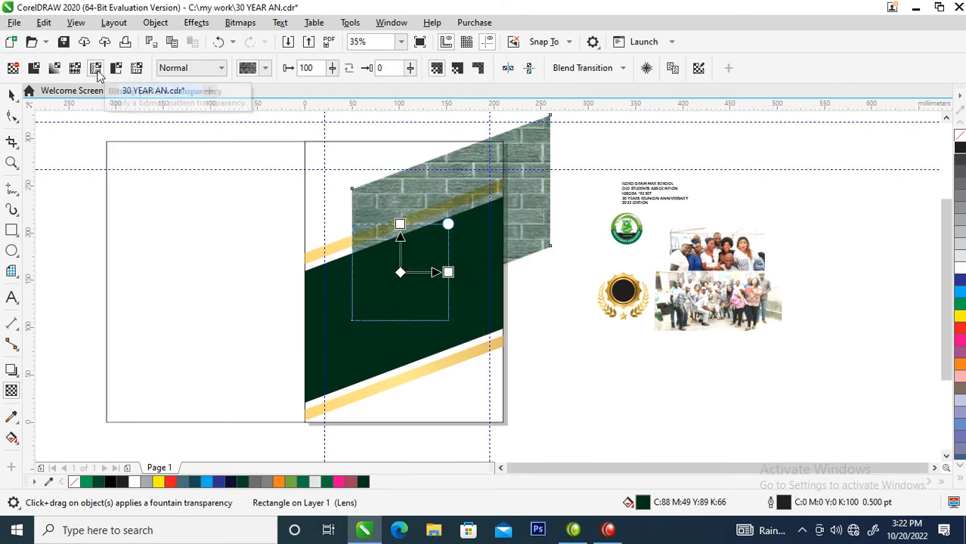
{"action": "left_click", "coordinate": [137, 69]}
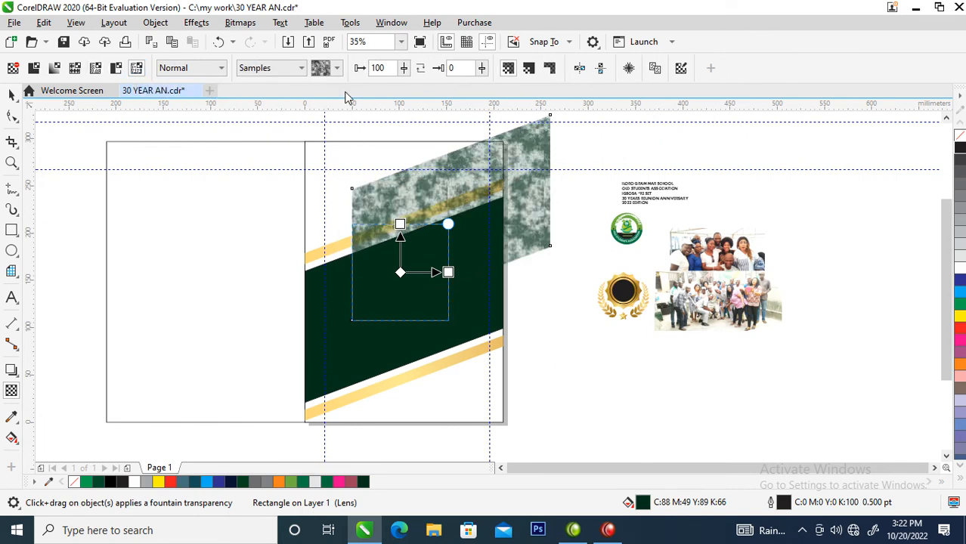
{"action": "left_click", "coordinate": [338, 68]}
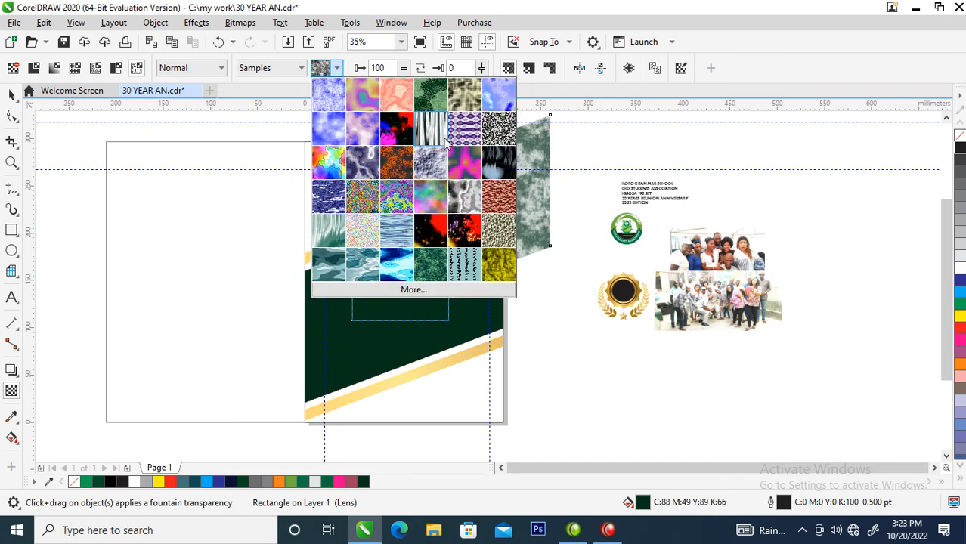
{"action": "left_click", "coordinate": [462, 96]}
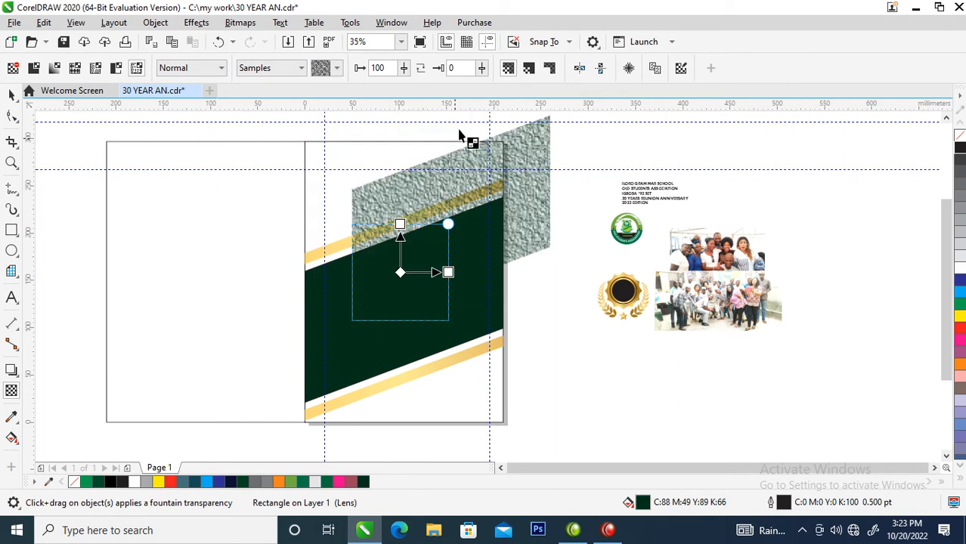
{"action": "left_click_drag", "start_coordinate": [448, 224], "coordinate": [442, 205]}
Fill the textured band copy with black and move it over the green band, centred at about X 183 mm, Y 169 mm
{"action": "key", "text": "space"}
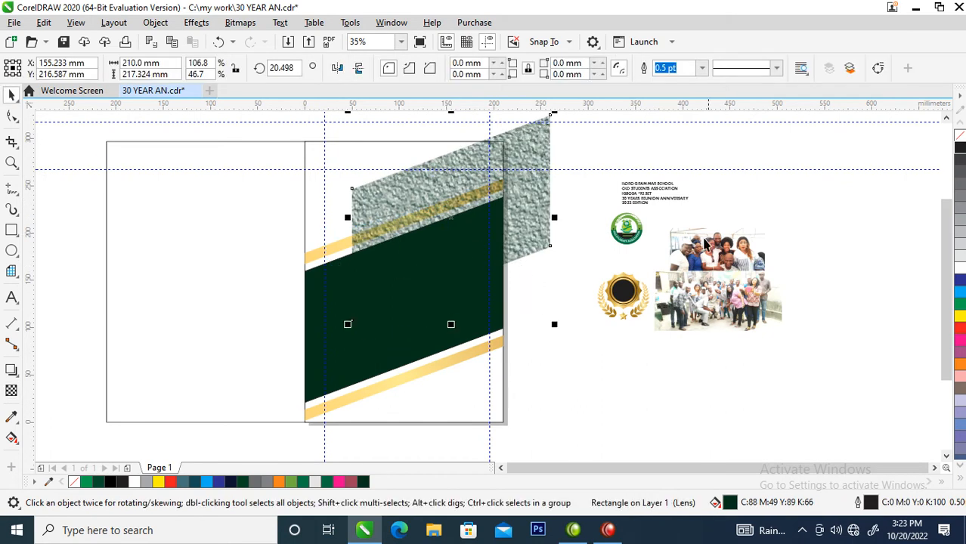
{"action": "left_click", "coordinate": [959, 147]}
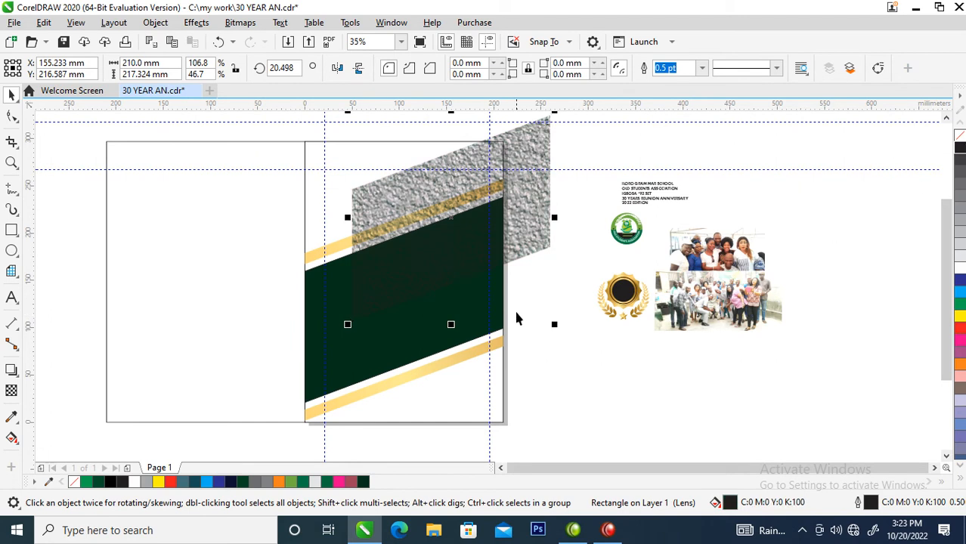
{"action": "key", "text": "z"}
{"action": "left_click_drag", "start_coordinate": [244, 155], "coordinate": [565, 336]}
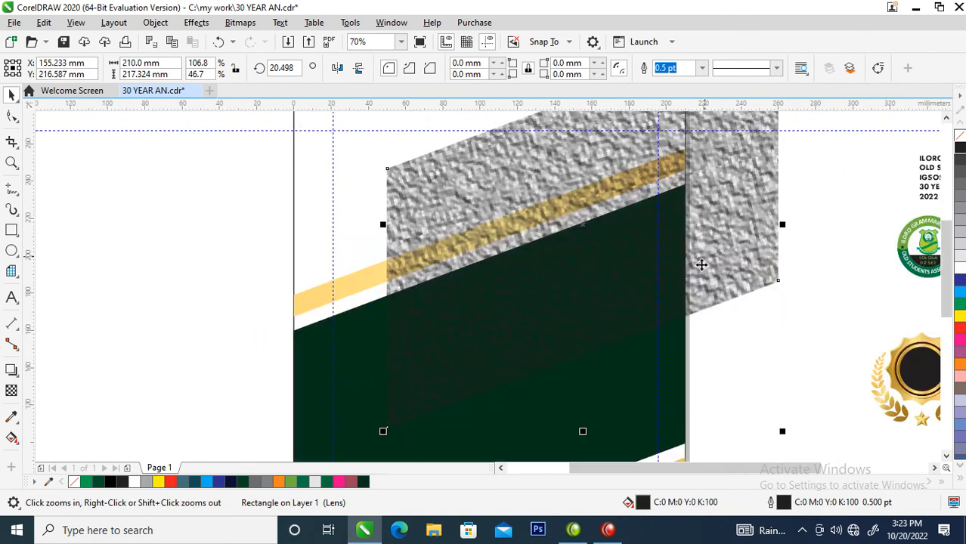
{"action": "left_click_drag", "start_coordinate": [721, 212], "coordinate": [776, 298]}
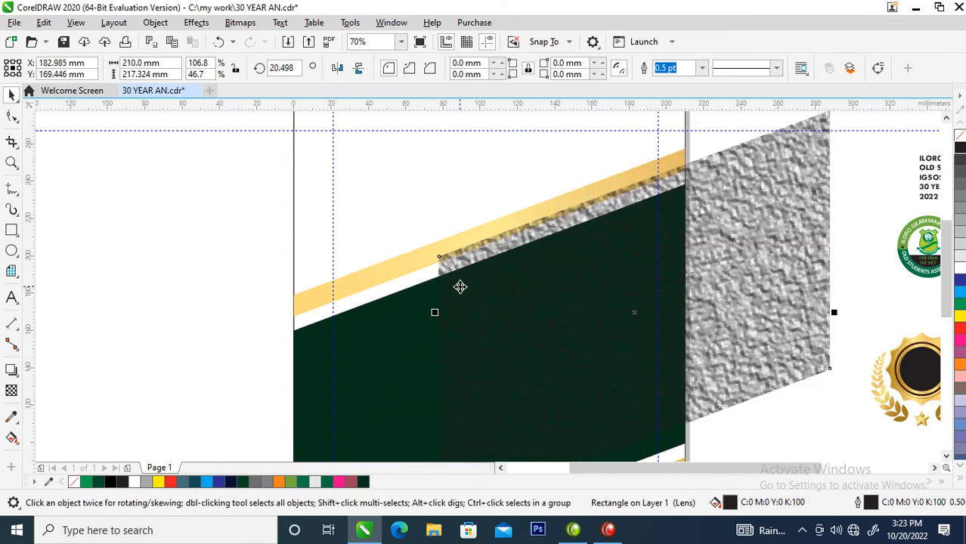
Tint the fill of the original green band to C90 M40 Y72 K54
{"action": "left_click", "coordinate": [377, 326]}
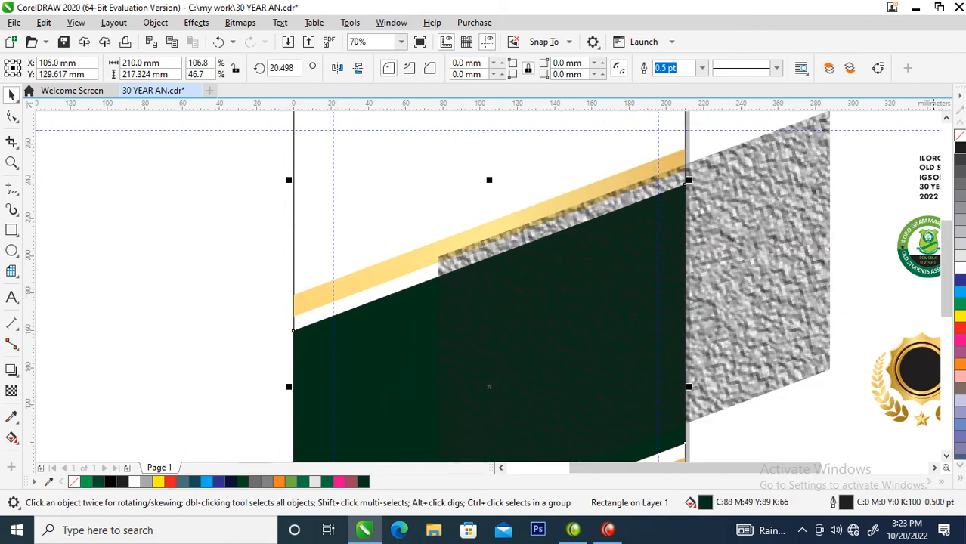
{"action": "left_click", "coordinate": [961, 302]}
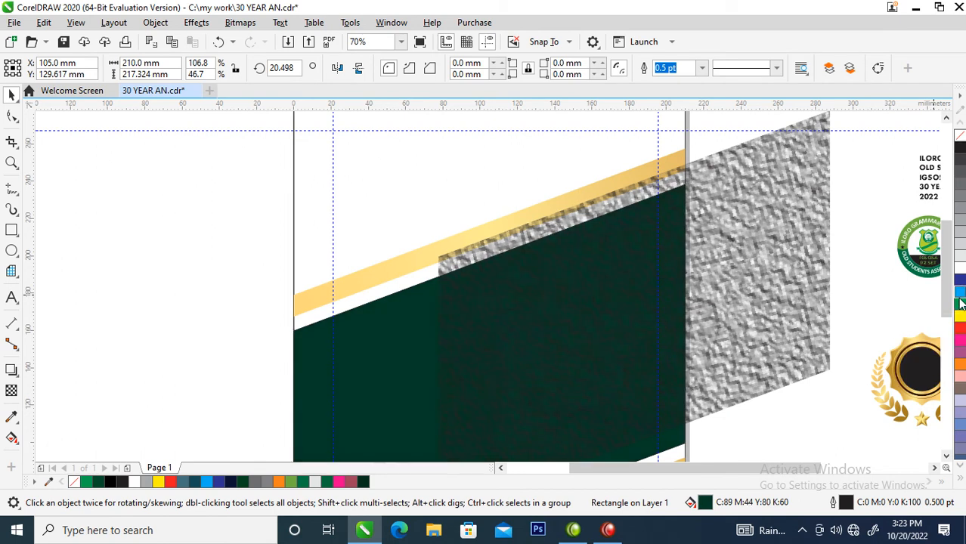
Convert the black textured copy to a 300 dpi RGB bitmap with anti-aliasing and a transparent background
{"action": "left_click", "coordinate": [732, 232]}
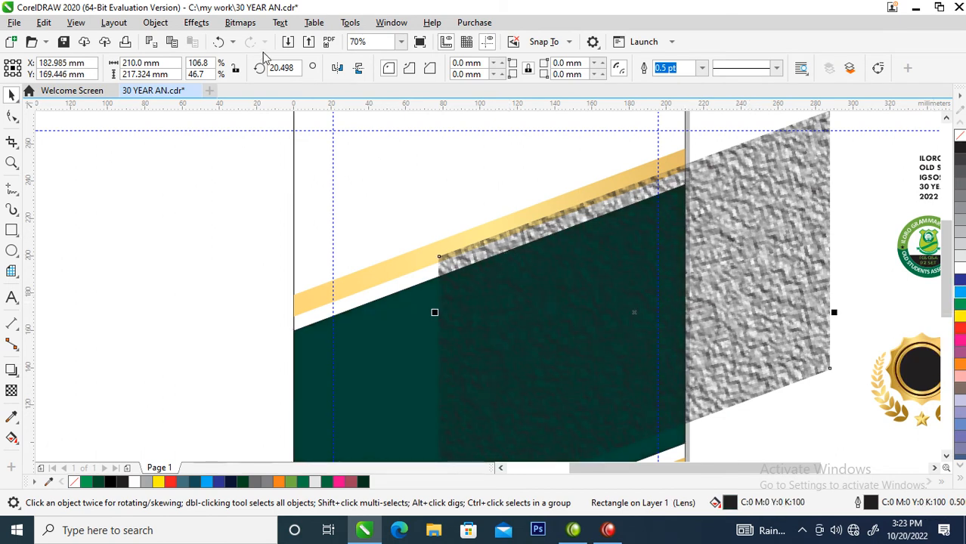
{"action": "left_click", "coordinate": [236, 24]}
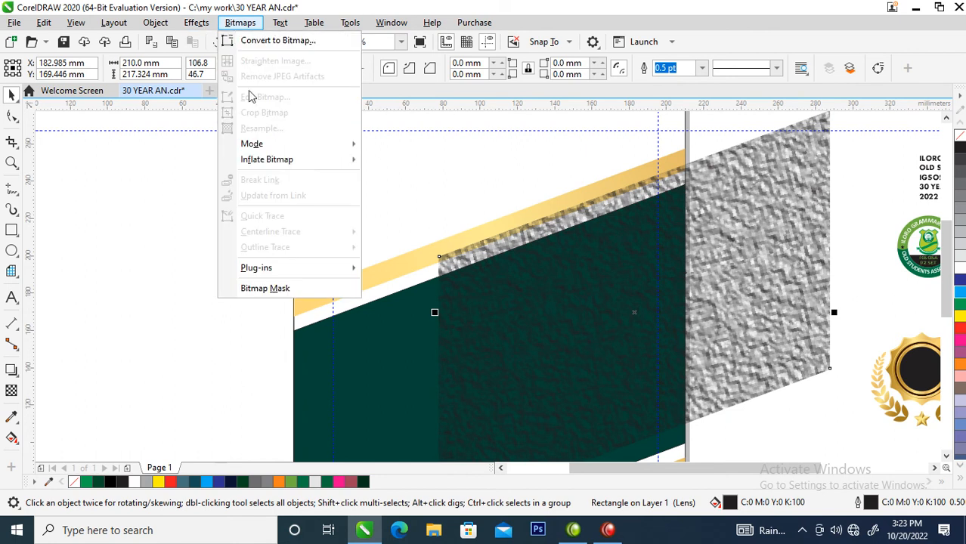
{"action": "left_click", "coordinate": [269, 42]}
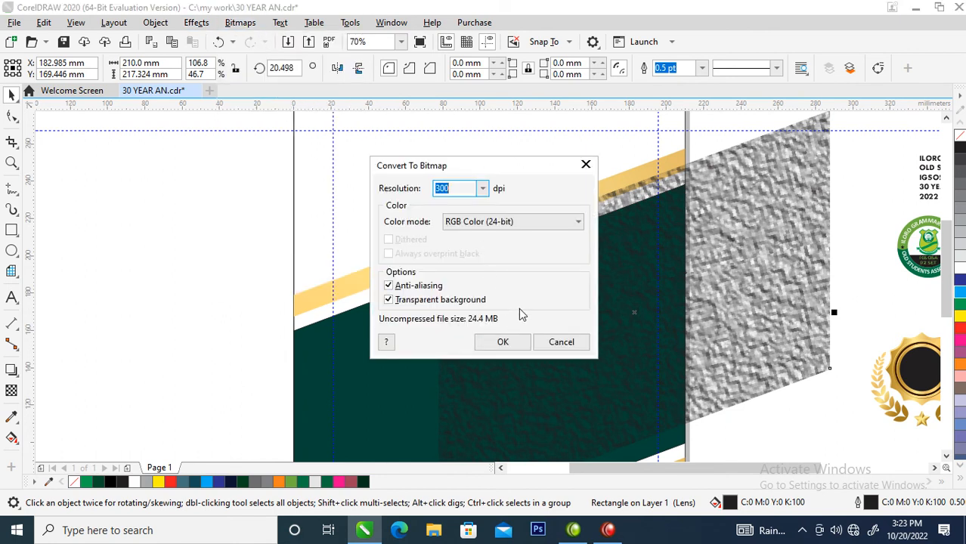
{"action": "left_click", "coordinate": [503, 342]}
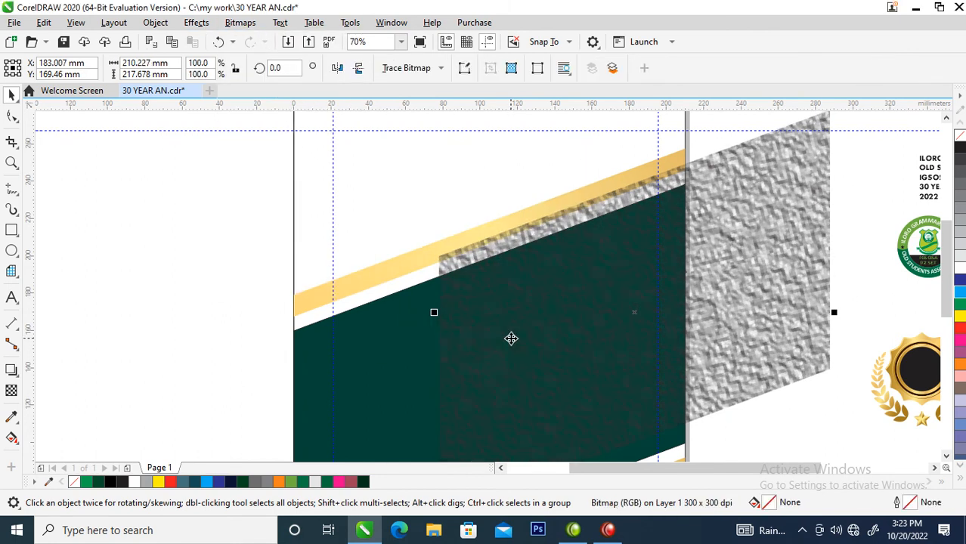
PowerClip the texture bitmap inside the green band and reposition it there to about X 111 mm, Y 131 mm
{"action": "left_click_drag", "start_coordinate": [668, 317], "coordinate": [368, 350]}
{"action": "left_click", "coordinate": [415, 396]}
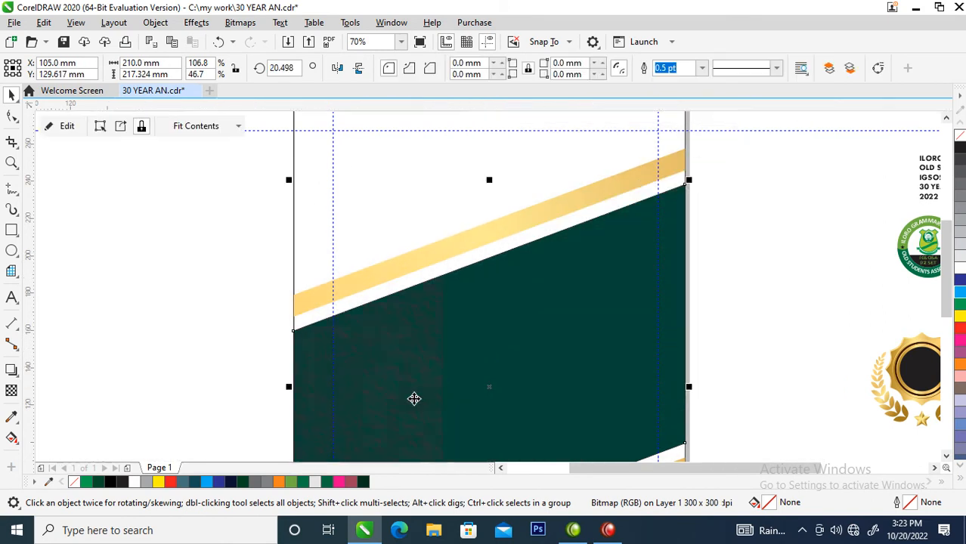
{"action": "key", "text": "ctrl+z"}
{"action": "left_click_drag", "start_coordinate": [397, 350], "coordinate": [640, 324]}
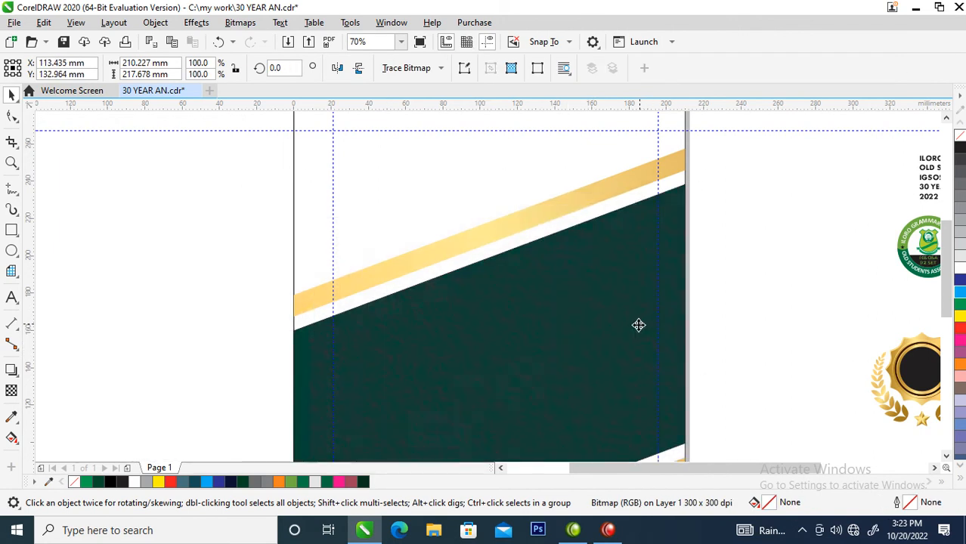
{"action": "scroll", "coordinate": [661, 294], "scroll_direction": "down", "scroll_amount": 3}
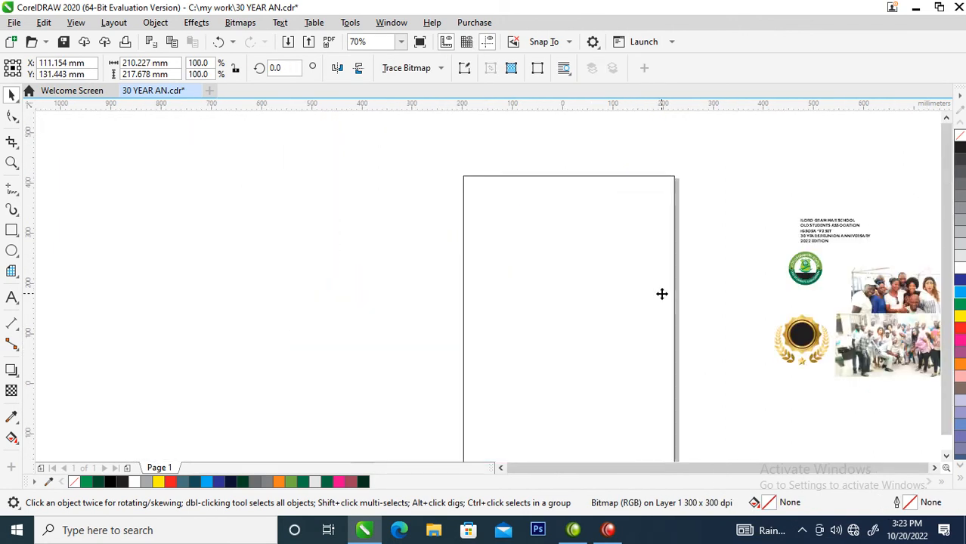
{"action": "left_click_drag", "start_coordinate": [677, 254], "coordinate": [695, 236]}
{"action": "left_click", "coordinate": [671, 171]}
{"action": "left_click", "coordinate": [625, 328]}
Brighten the fill of the textured band to C95 M24 Y84 K32
{"action": "left_click", "coordinate": [625, 333]}
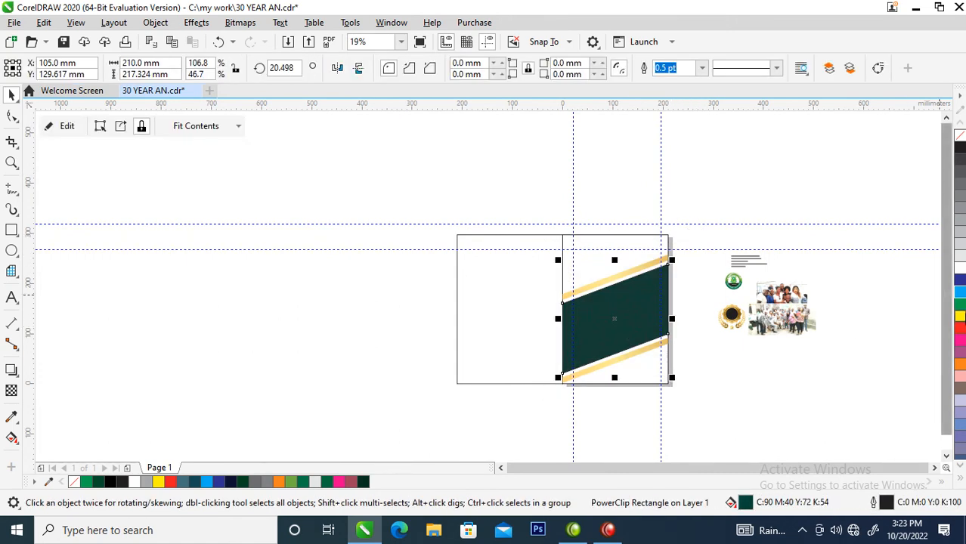
{"action": "left_click", "coordinate": [961, 306]}
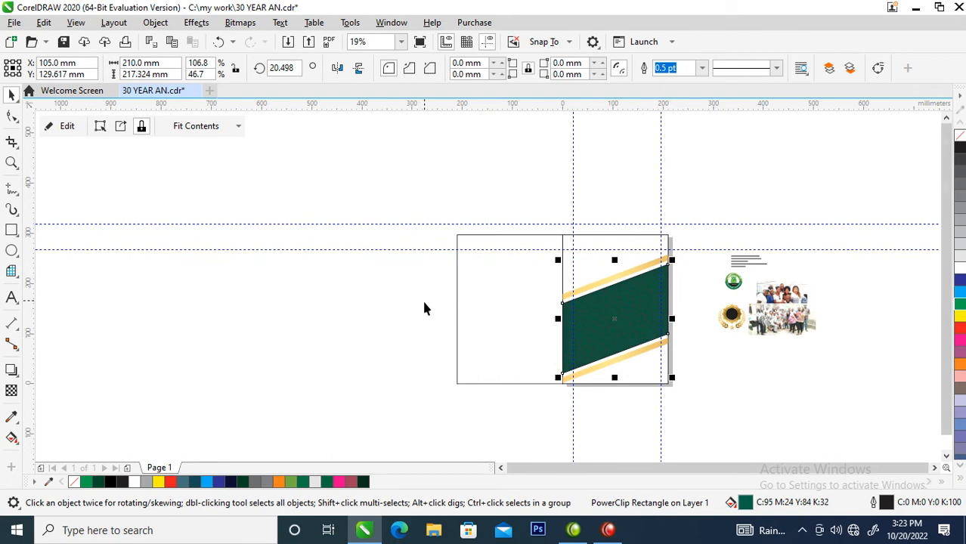
Draw a six-sided polygon about 99 mm wide and 115 mm high across the upper gold strip and green band, filled with white
{"action": "key", "text": "z"}
{"action": "left_click_drag", "start_coordinate": [432, 215], "coordinate": [732, 396]}
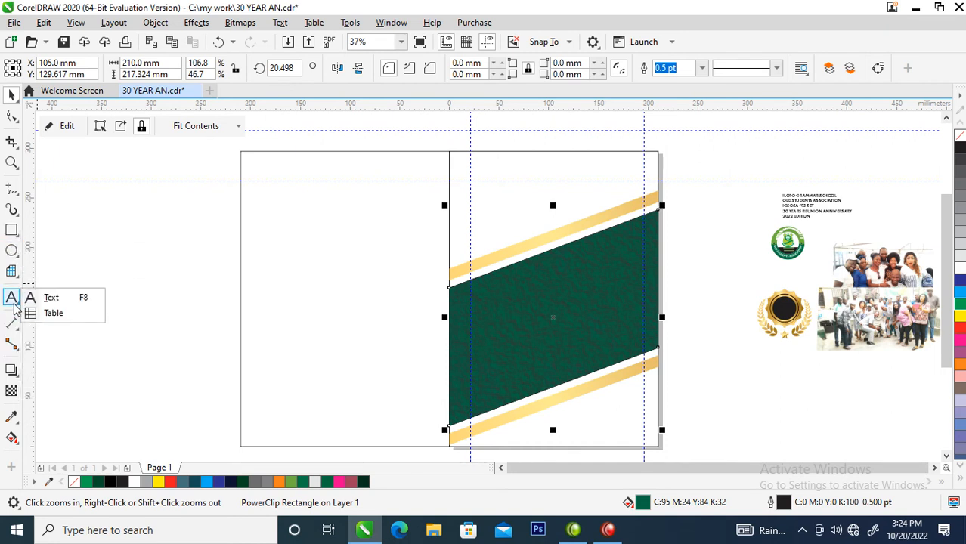
{"action": "mouse_move", "coordinate": [13, 344]}
{"action": "mouse_move", "coordinate": [15, 211]}
{"action": "mouse_move", "coordinate": [12, 244]}
{"action": "mouse_move", "coordinate": [12, 275]}
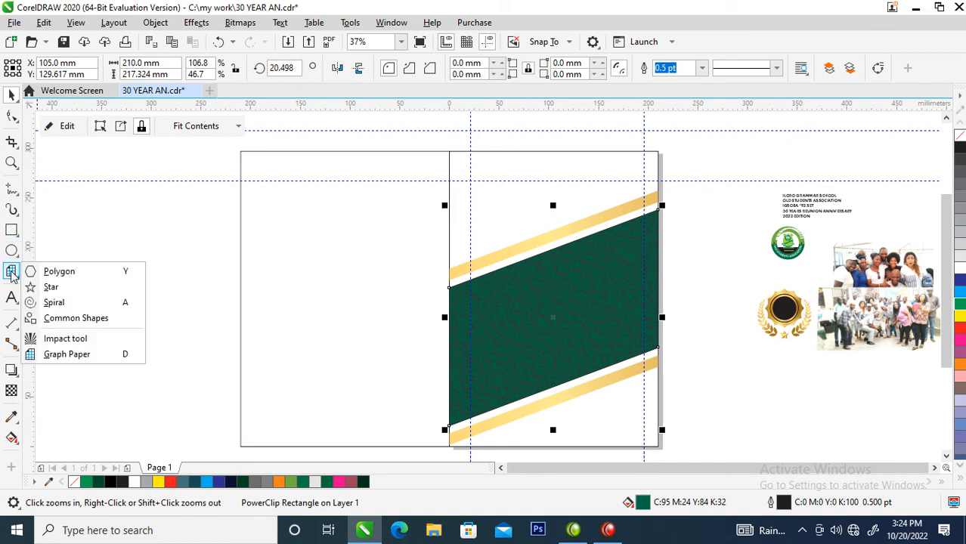
{"action": "left_click", "coordinate": [59, 271]}
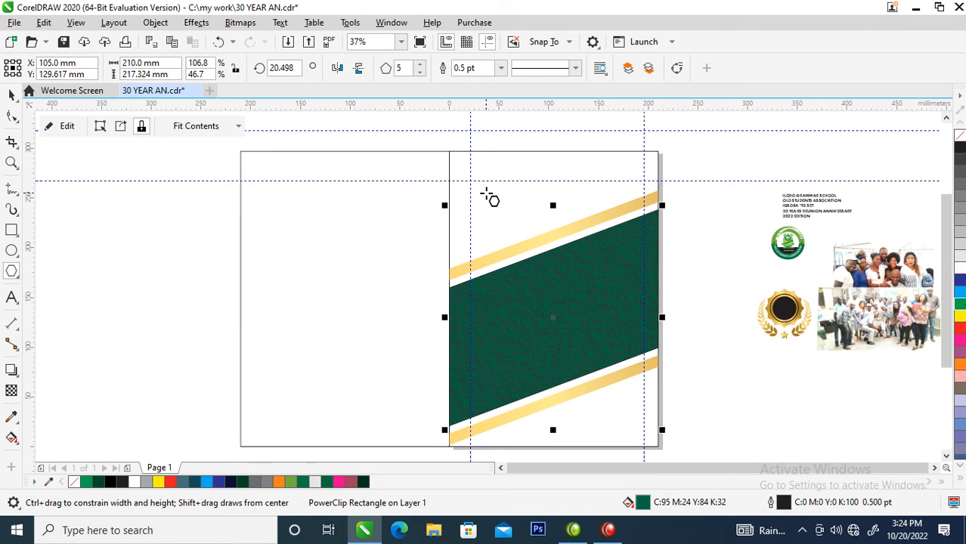
{"action": "left_click_drag", "start_coordinate": [486, 193], "coordinate": [554, 302]}
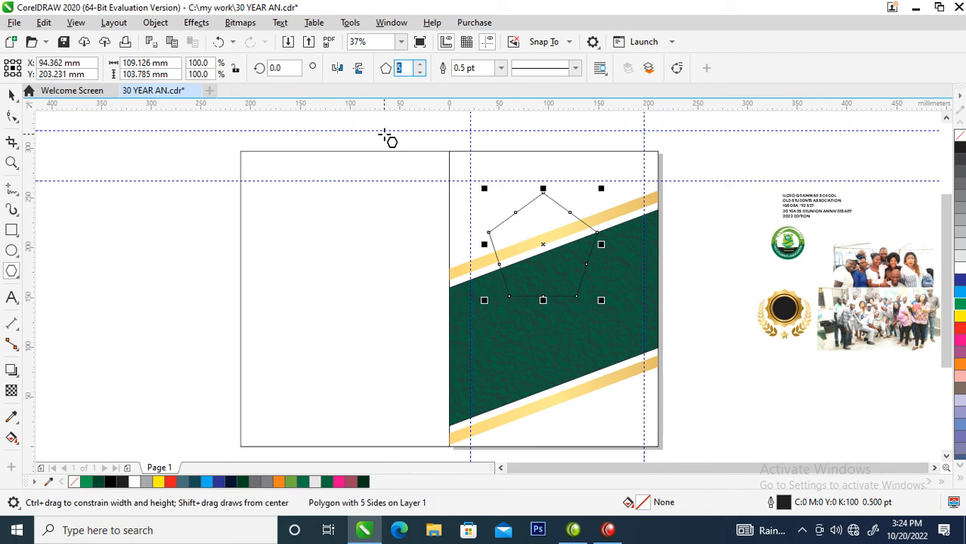
{"action": "type", "text": "6"}
{"action": "key", "text": "Return"}
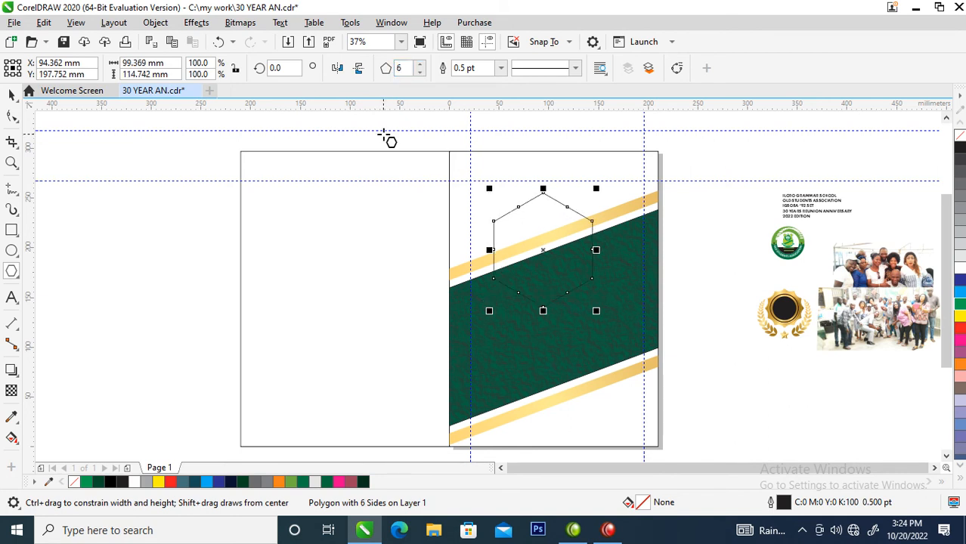
{"action": "left_click", "coordinate": [957, 271]}
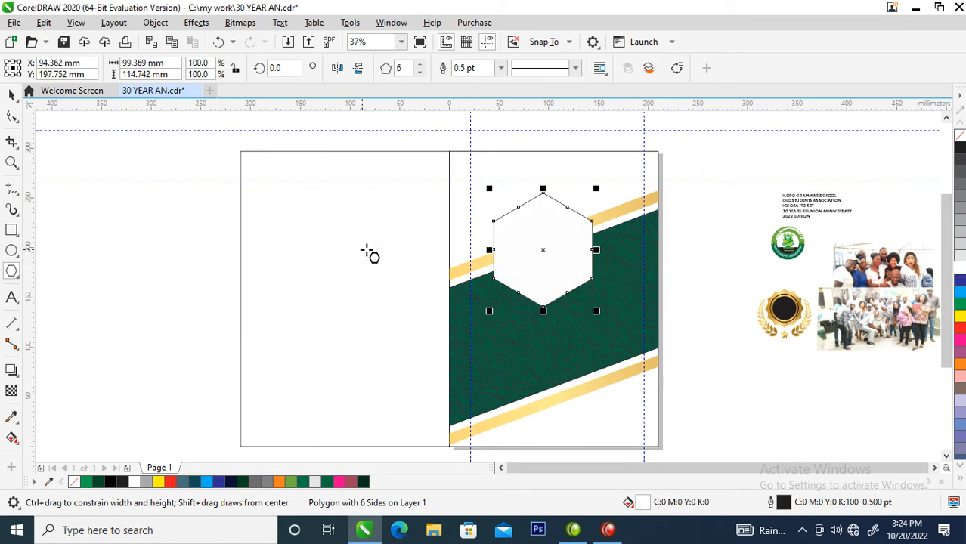
Copy all properties of the badge's gold ring onto the hexagon
{"action": "left_click", "coordinate": [12, 94]}
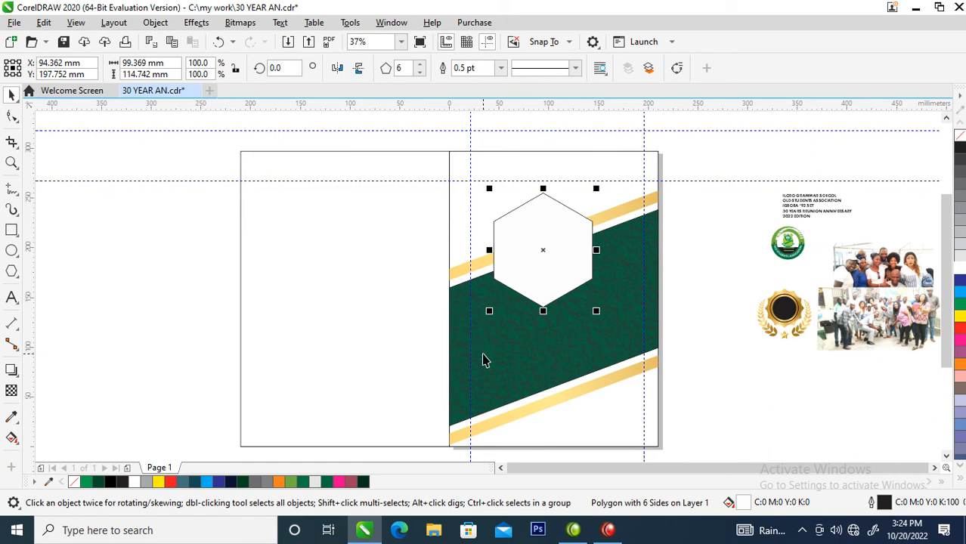
{"action": "left_click_drag", "start_coordinate": [802, 319], "coordinate": [572, 239]}
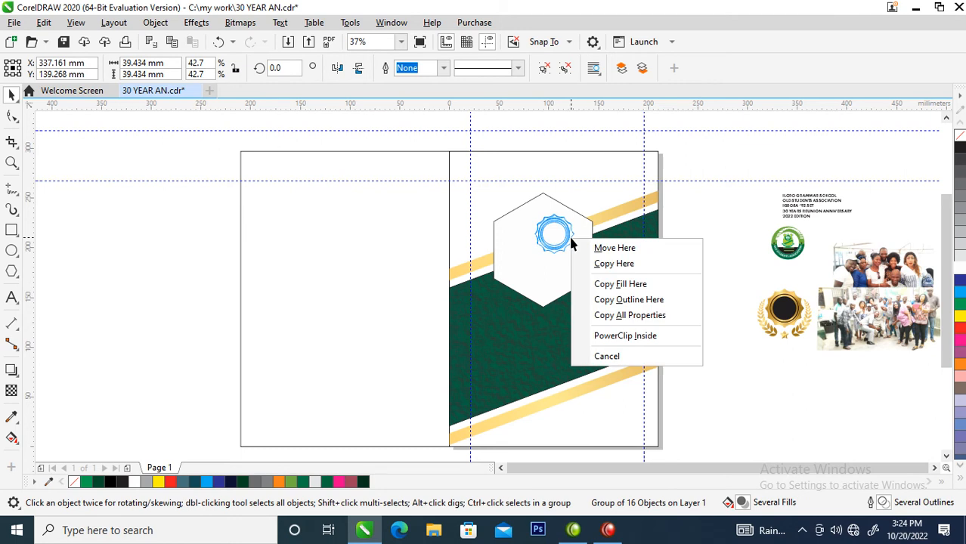
{"action": "left_click", "coordinate": [653, 317]}
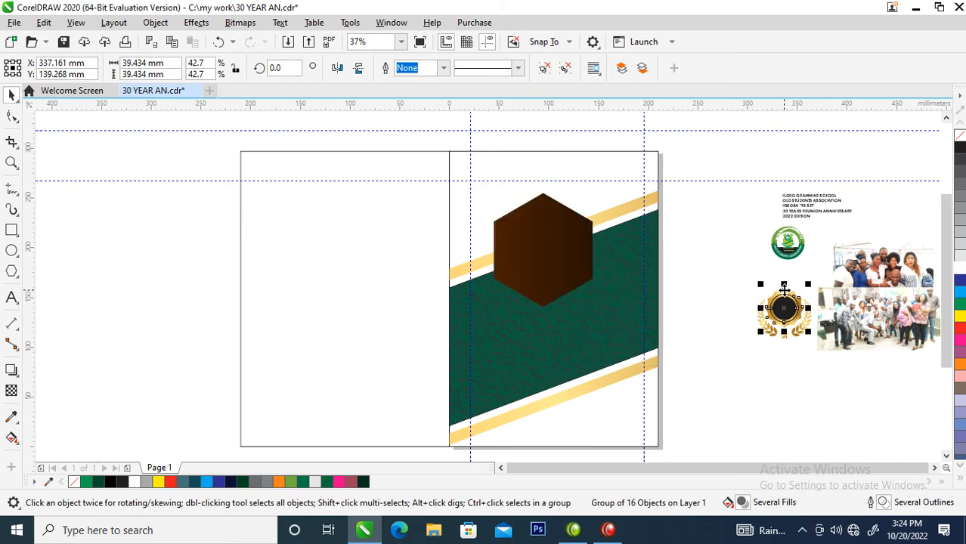
{"action": "left_click_drag", "start_coordinate": [784, 291], "coordinate": [541, 228]}
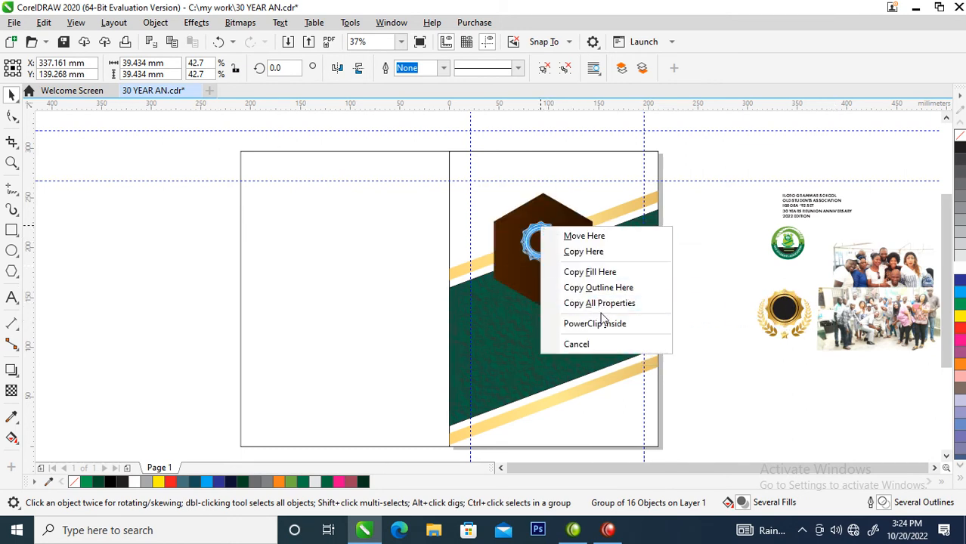
{"action": "left_click", "coordinate": [601, 303]}
Make a concentric copy of the gold hexagon scaled to about 90% and copy all properties of the green band onto it
{"action": "left_click", "coordinate": [571, 266]}
{"action": "left_click_drag", "start_coordinate": [596, 188], "coordinate": [597, 193]}
{"action": "right_click", "coordinate": [597, 193]}
{"action": "left_click", "coordinate": [562, 244]}
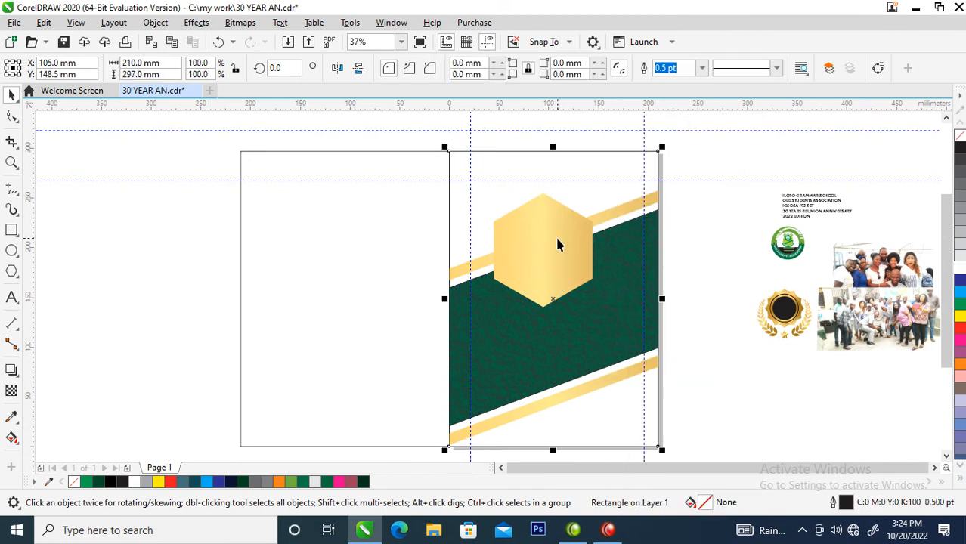
{"action": "left_click_drag", "start_coordinate": [637, 298], "coordinate": [547, 232]}
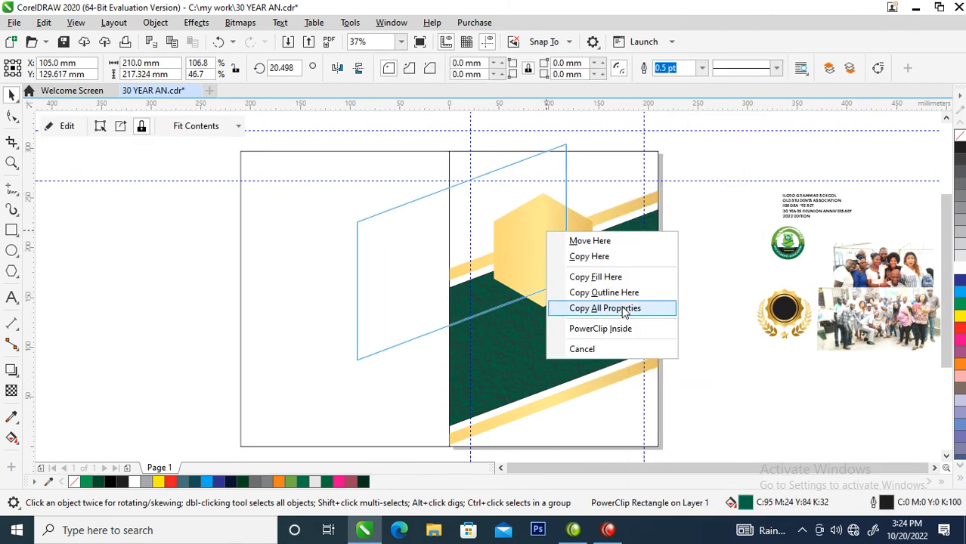
{"action": "left_click", "coordinate": [626, 308]}
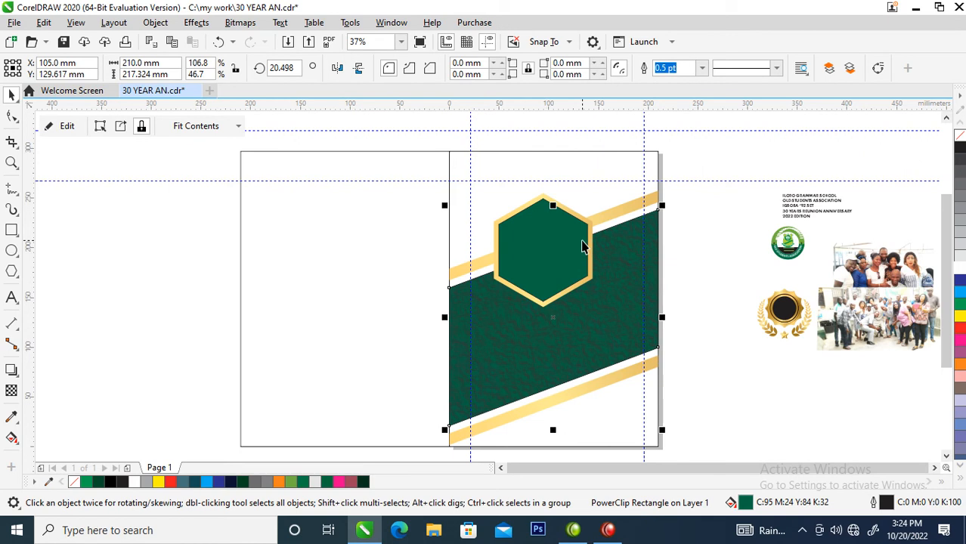
Add a slightly smaller concentric copy of the green hexagon inside it
{"action": "left_click_drag", "start_coordinate": [595, 195], "coordinate": [597, 199]}
{"action": "right_click", "coordinate": [597, 200]}
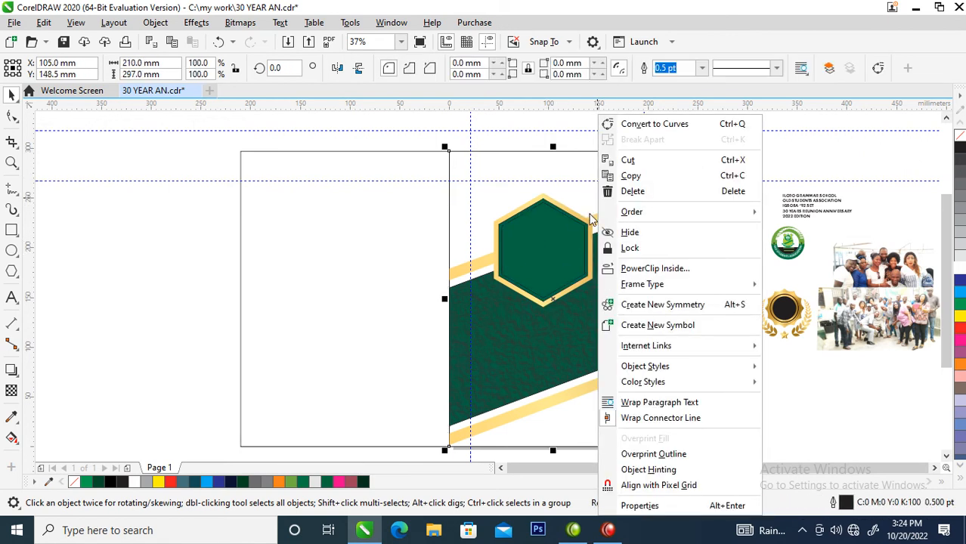
{"action": "left_click", "coordinate": [573, 253]}
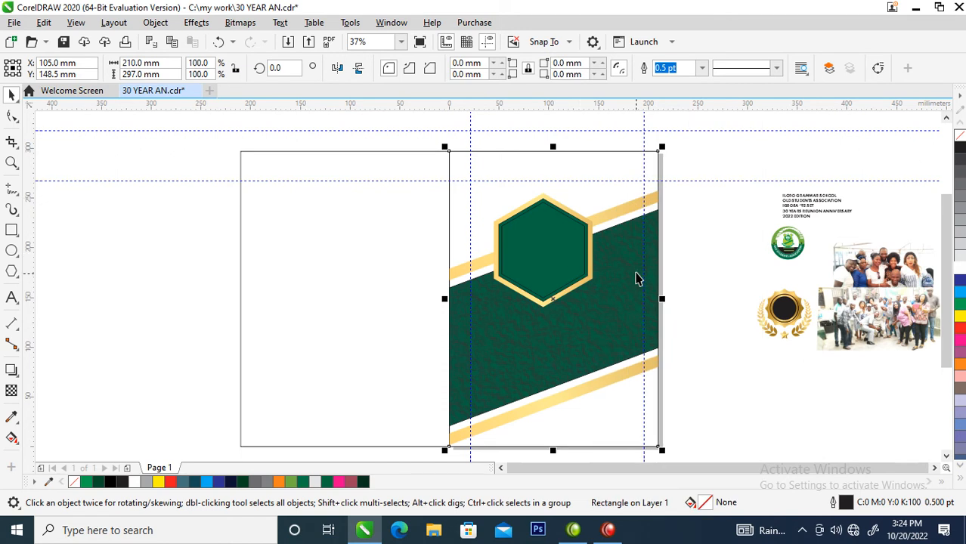
Copy all properties of the outer gold hexagon onto the middle hexagon, and those of the textured green band onto the outer one
{"action": "right_click", "coordinate": [592, 225]}
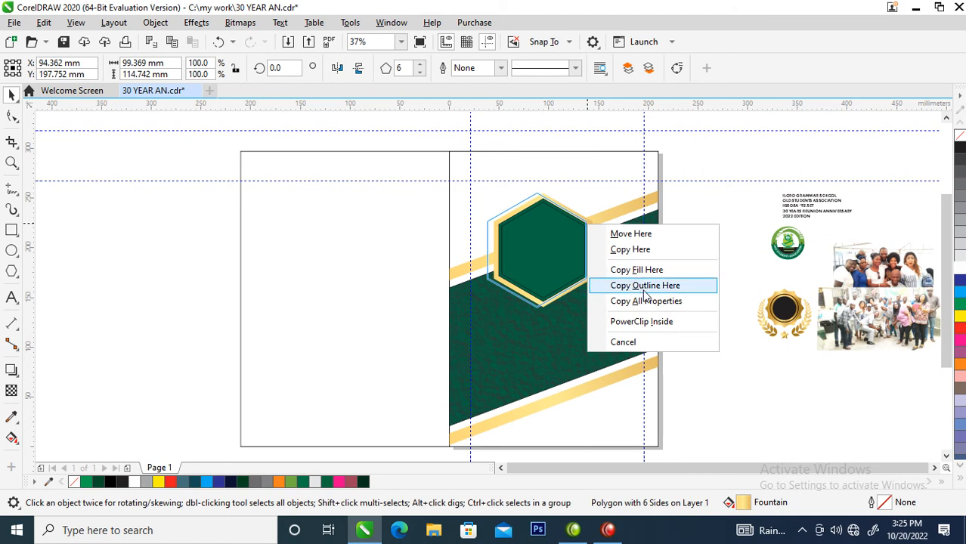
{"action": "left_click", "coordinate": [646, 301]}
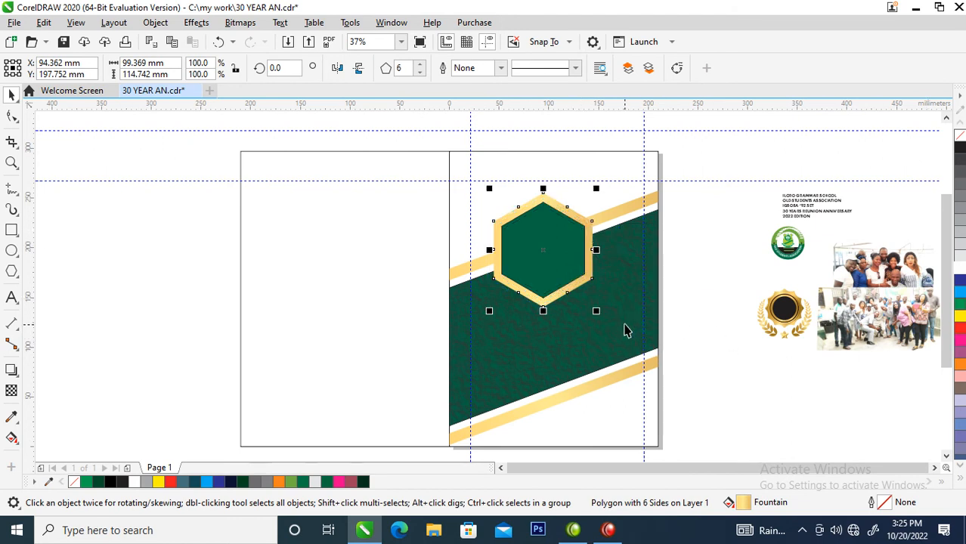
{"action": "left_click_drag", "start_coordinate": [624, 331], "coordinate": [591, 280]}
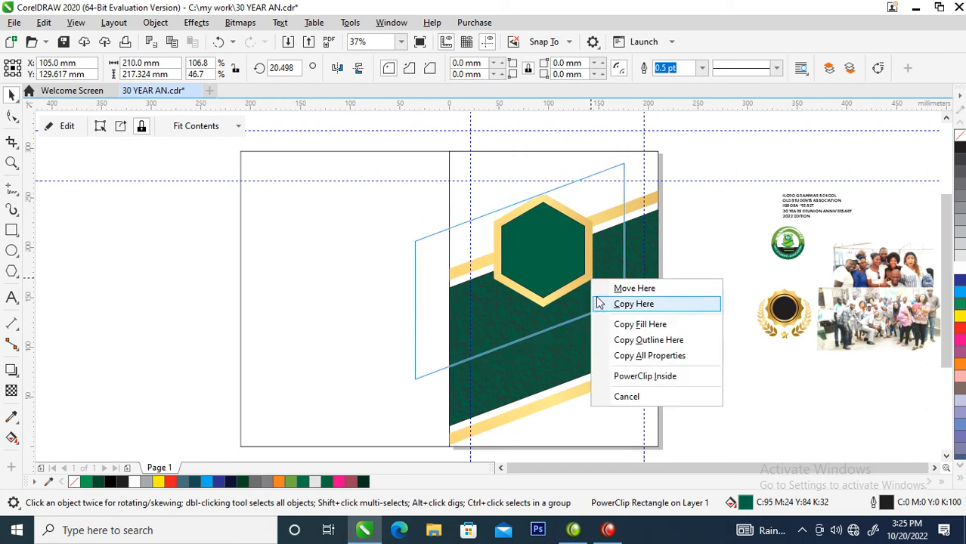
{"action": "left_click", "coordinate": [664, 361]}
Remove the outlines from all three concentric hexagons
{"action": "left_click", "coordinate": [565, 240]}
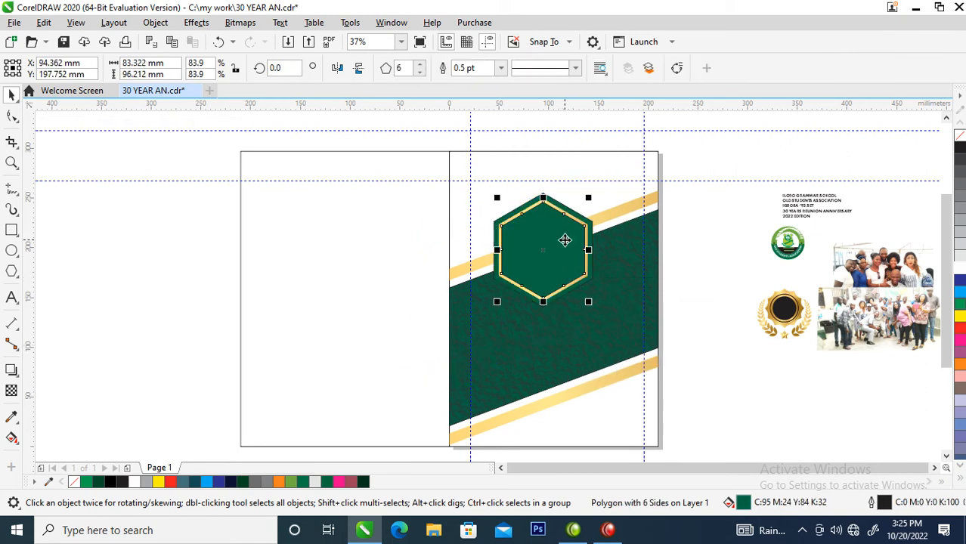
{"action": "key", "text": "z"}
{"action": "left_click_drag", "start_coordinate": [416, 129], "coordinate": [732, 345]}
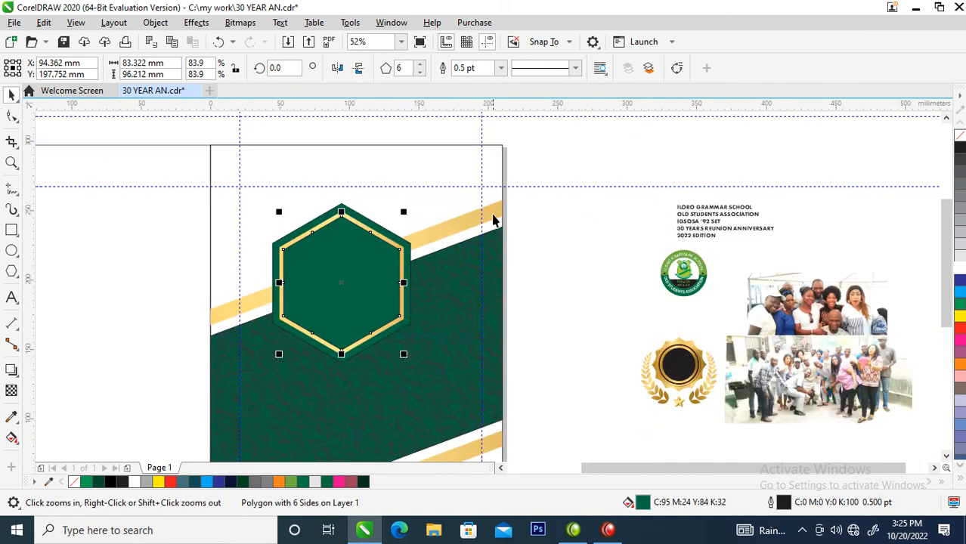
{"action": "left_click_drag", "start_coordinate": [577, 155], "coordinate": [230, 414]}
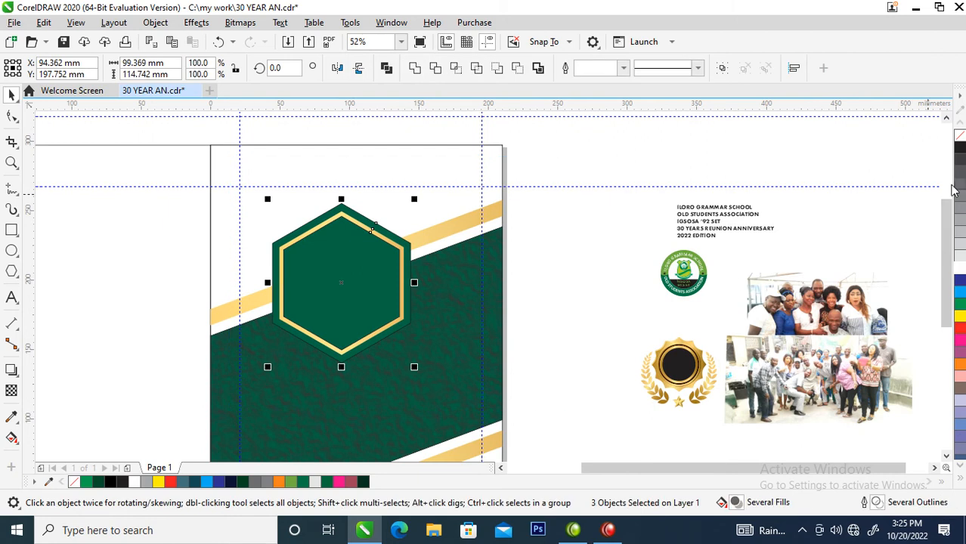
{"action": "right_click", "coordinate": [959, 136]}
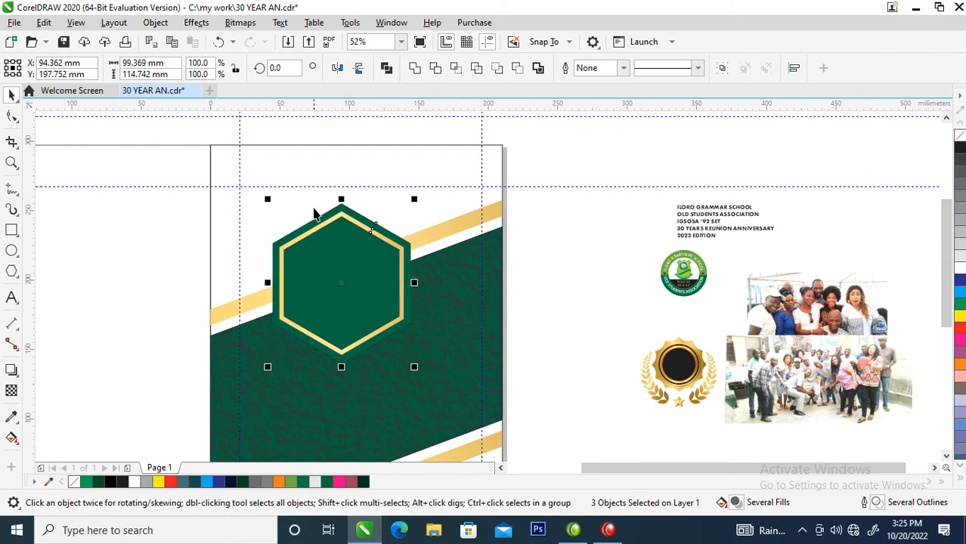
{"action": "left_click_drag", "start_coordinate": [267, 201], "coordinate": [325, 292]}
{"action": "key", "text": "Escape"}
{"action": "right_click", "coordinate": [323, 291]}
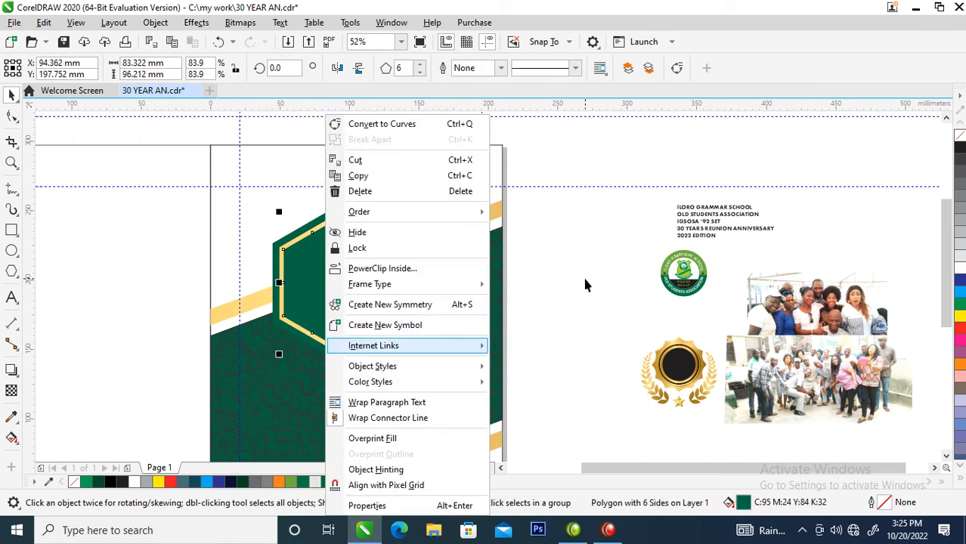
{"action": "left_click", "coordinate": [549, 270]}
{"action": "left_click", "coordinate": [564, 260]}
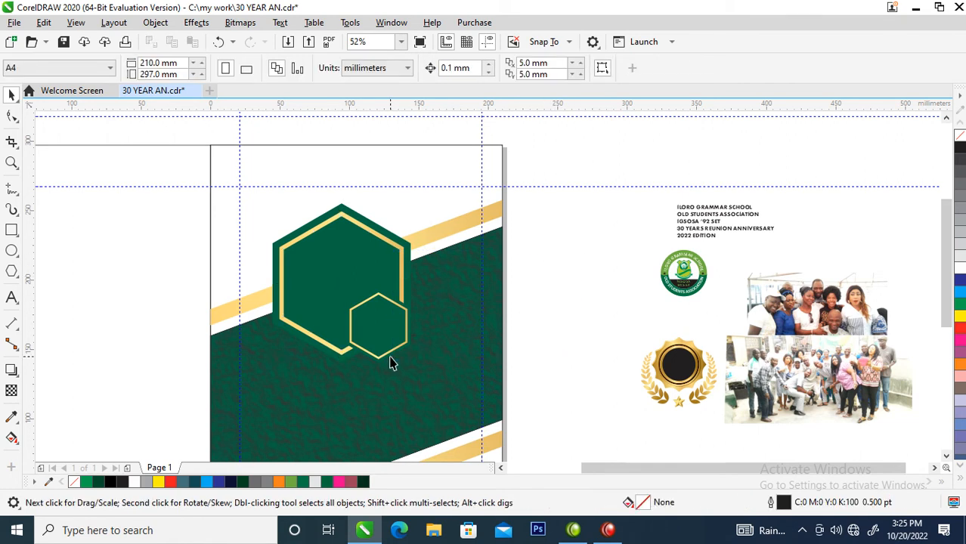
{"action": "key", "text": "ctrl+z"}
Group the three concentric hexagons and give the group a soft drop shadow falling slightly below it
{"action": "left_click_drag", "start_coordinate": [563, 156], "coordinate": [232, 416]}
{"action": "key", "text": "ctrl+g"}
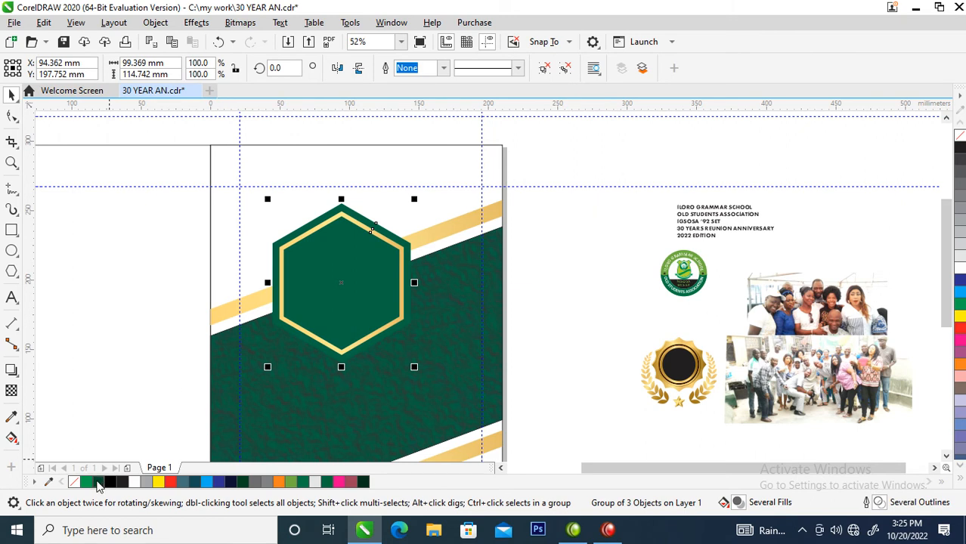
{"action": "left_click", "coordinate": [11, 370]}
{"action": "left_click_drag", "start_coordinate": [341, 283], "coordinate": [350, 371]}
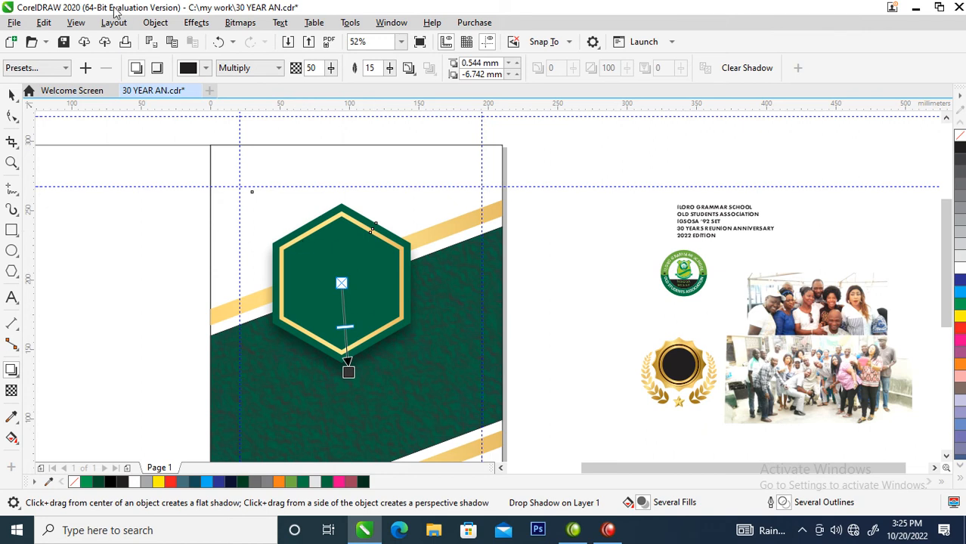
Break the drop shadow apart from the hexagons and group the two together as plain objects
{"action": "left_click", "coordinate": [160, 23]}
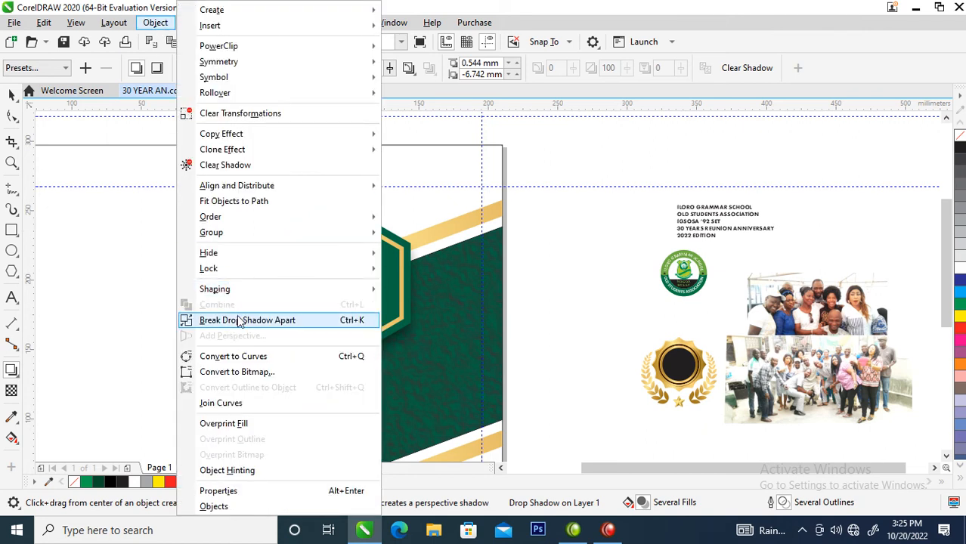
{"action": "left_click", "coordinate": [242, 320]}
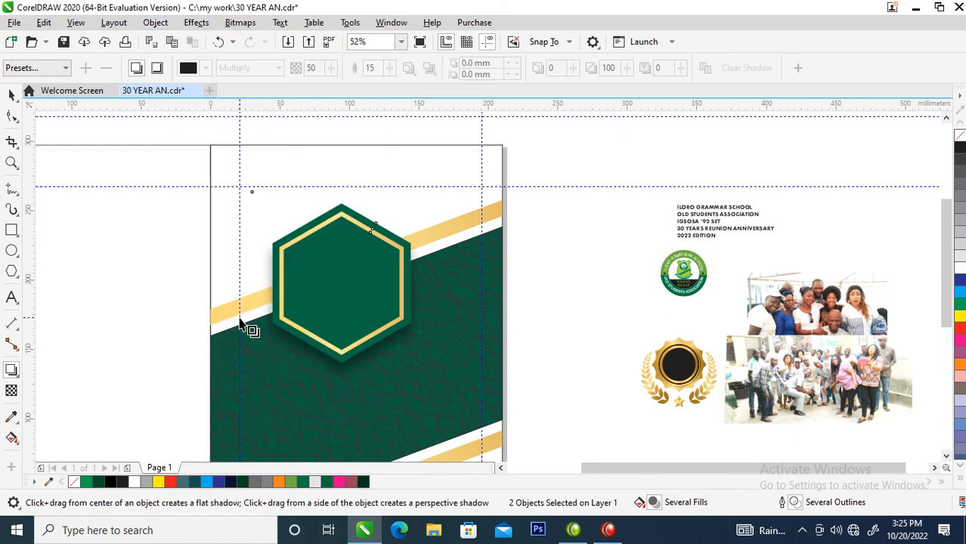
{"action": "key", "text": "space"}
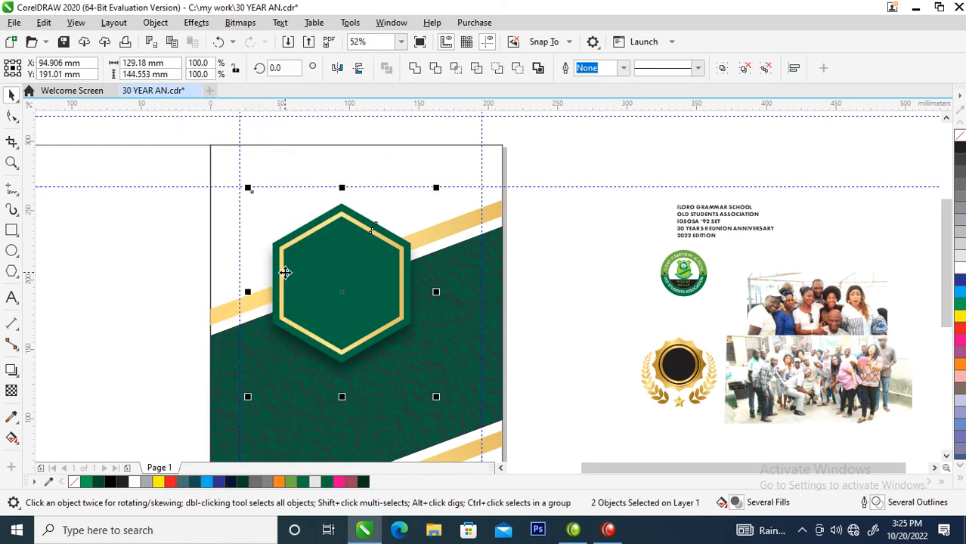
{"action": "key", "text": "ctrl+g"}
Make two overlapping copies of the shadowed hexagon emblem, scaled to about 47%, at its lower right corner
{"action": "left_click_drag", "start_coordinate": [246, 187], "coordinate": [316, 296]}
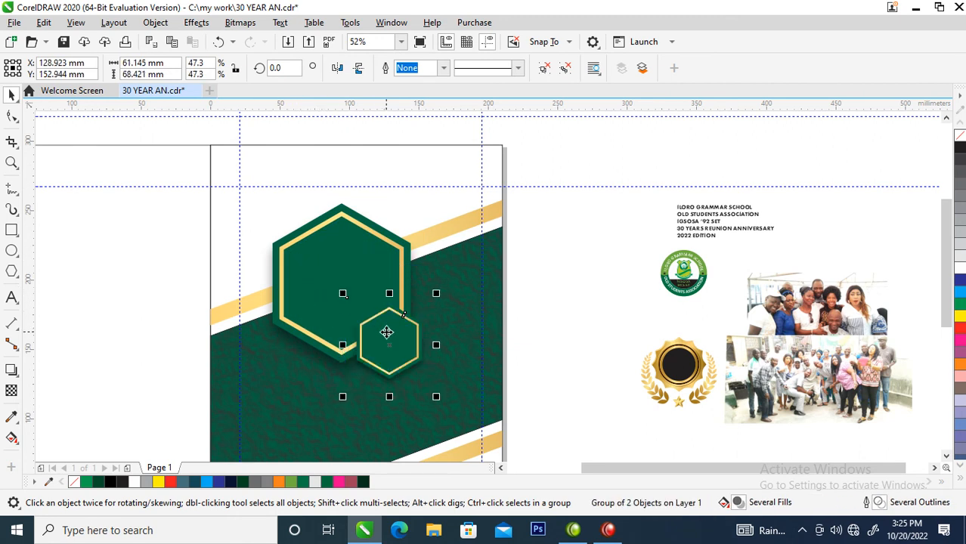
{"action": "left_click_drag", "start_coordinate": [382, 326], "coordinate": [387, 352]}
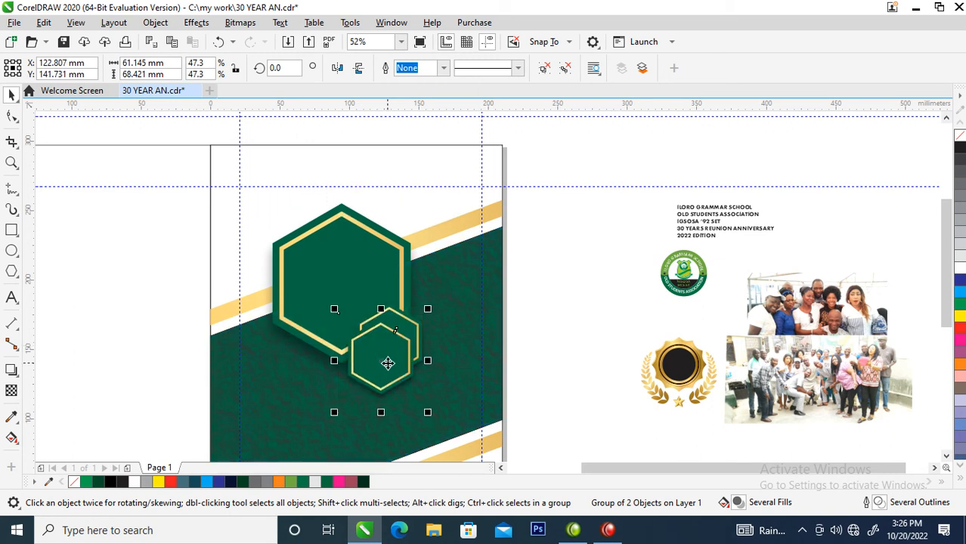
Enlarge the large emblem and its two small copies together to about 172 mm wide and 207 mm high
{"action": "scroll", "coordinate": [370, 321], "scroll_direction": "down", "scroll_amount": 3}
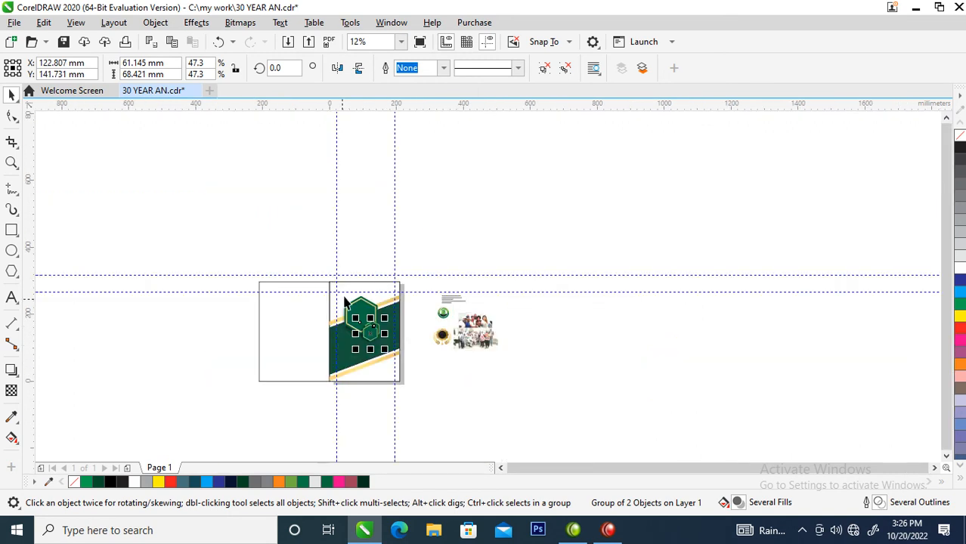
{"action": "key", "text": "z"}
{"action": "left_click_drag", "start_coordinate": [578, 404], "coordinate": [578, 404]}
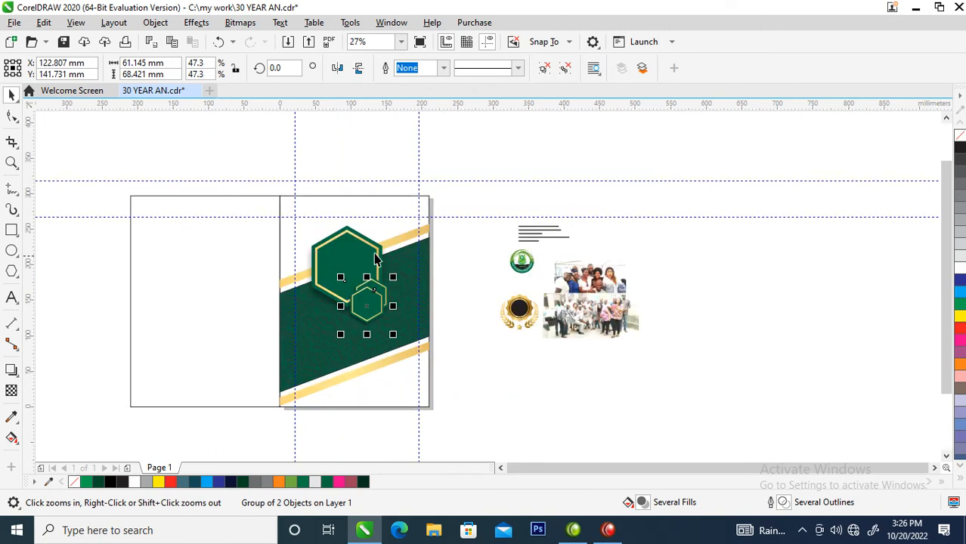
{"action": "left_click_drag", "start_coordinate": [362, 264], "coordinate": [381, 286]}
{"action": "mouse_move", "coordinate": [420, 357]}
{"action": "left_mouse_down"}
{"action": "mouse_move", "coordinate": [433, 380]}
{"action": "mouse_move", "coordinate": [427, 373]}
{"action": "left_mouse_up"}
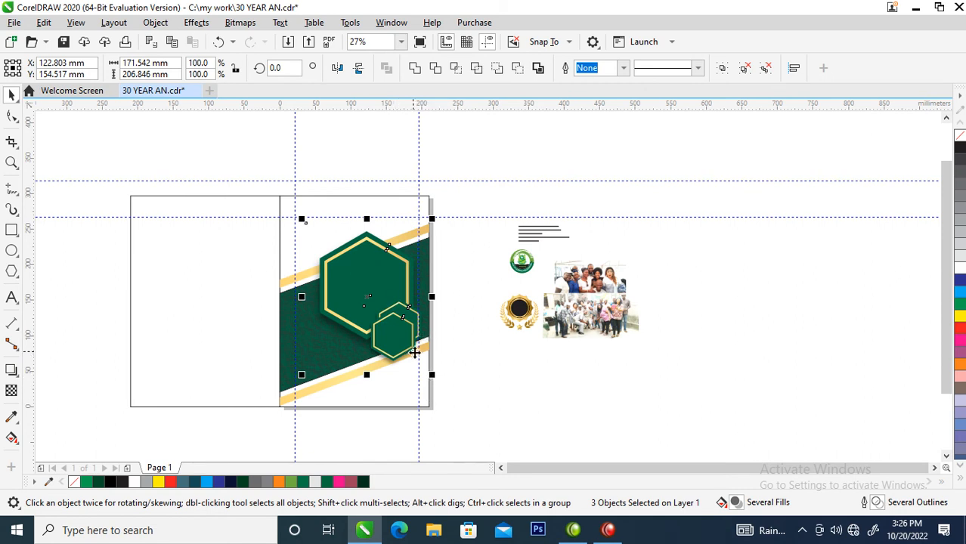
Move the round school logo away from the photos to a spot just beyond the cover's right edge
{"action": "key", "text": "z"}
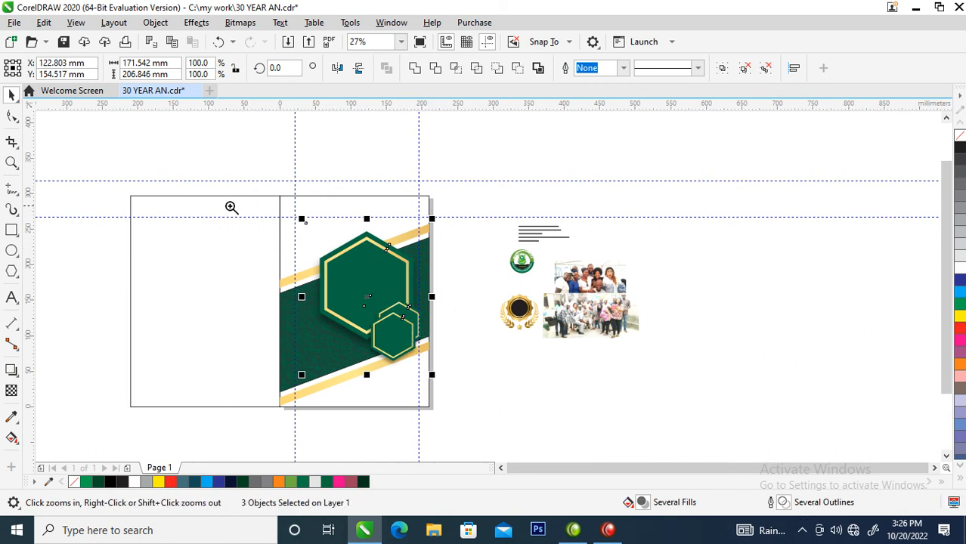
{"action": "left_click_drag", "start_coordinate": [181, 163], "coordinate": [630, 401]}
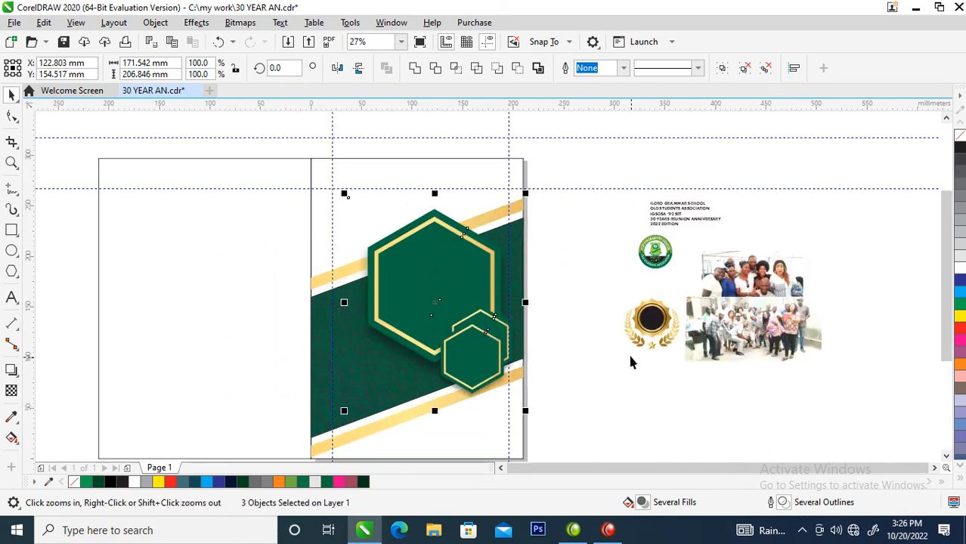
{"action": "left_click_drag", "start_coordinate": [657, 198], "coordinate": [619, 197]}
{"action": "left_click_drag", "start_coordinate": [761, 280], "coordinate": [683, 198]}
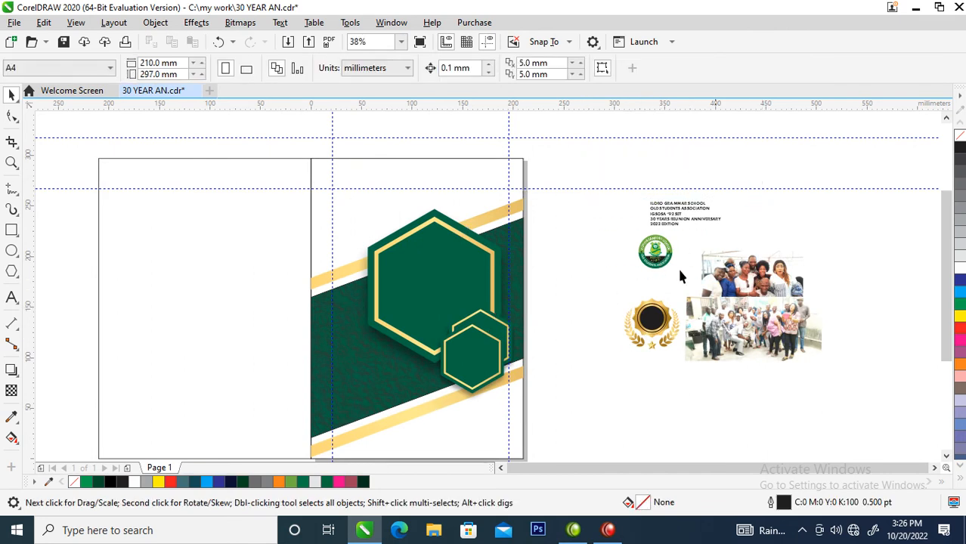
{"action": "key", "text": "z"}
{"action": "left_click_drag", "start_coordinate": [595, 172], "coordinate": [752, 334]}
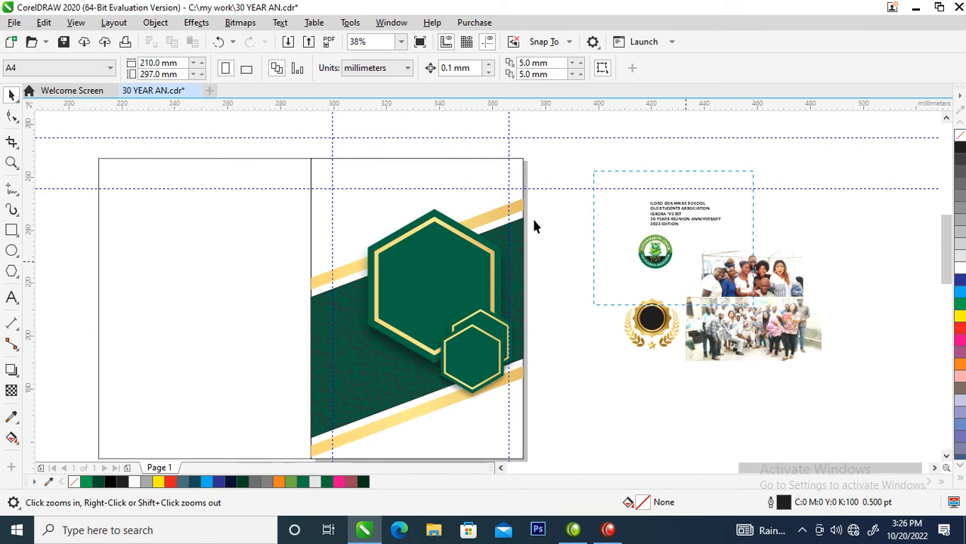
{"action": "key", "text": "space"}
{"action": "left_click", "coordinate": [443, 302]}
{"action": "left_click_drag", "start_coordinate": [442, 302], "coordinate": [213, 139]}
Break the text block apart into single lines and set the font of "ILORO GRAMMAR SCHOOL" to Morganite
{"action": "double_click", "coordinate": [479, 202]}
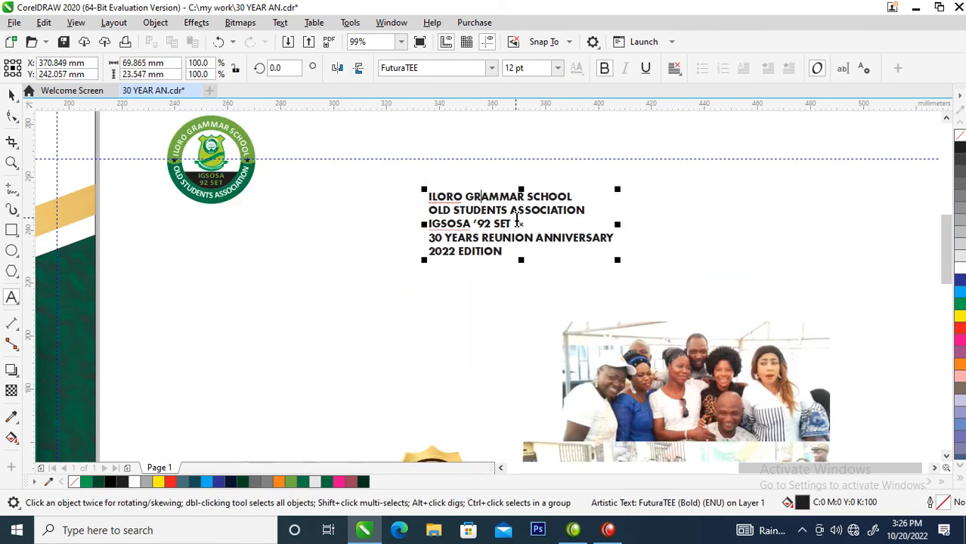
{"action": "key", "text": "ctrl+k"}
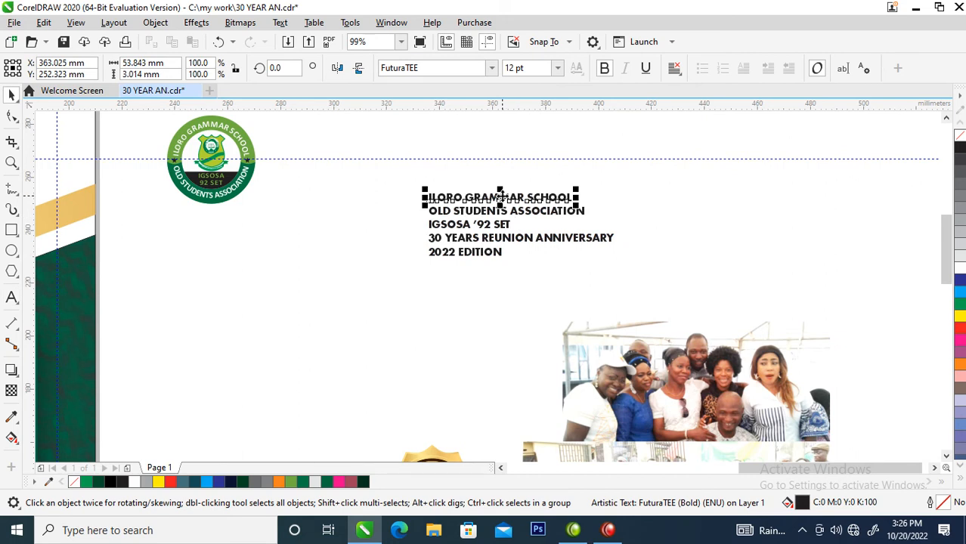
{"action": "left_click", "coordinate": [491, 68]}
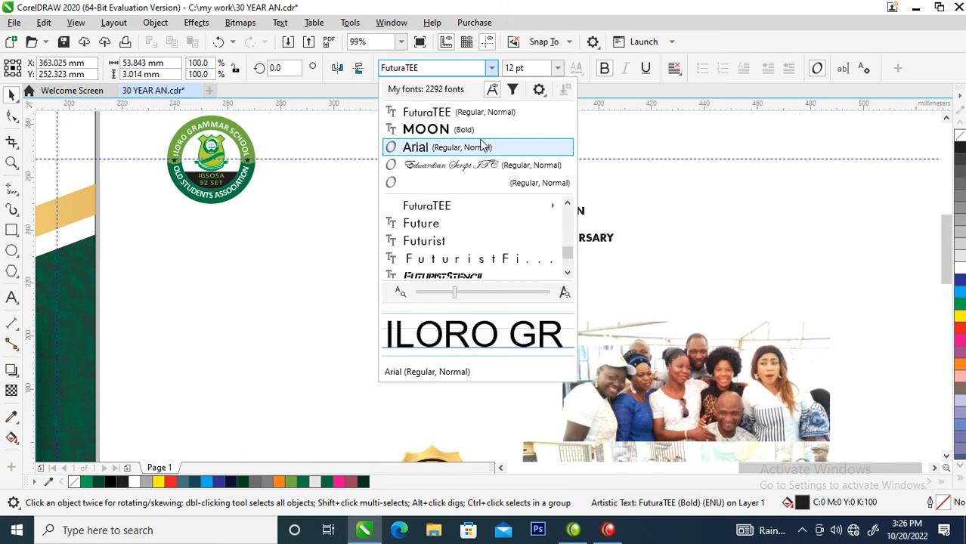
{"action": "type", "text": "mor"}
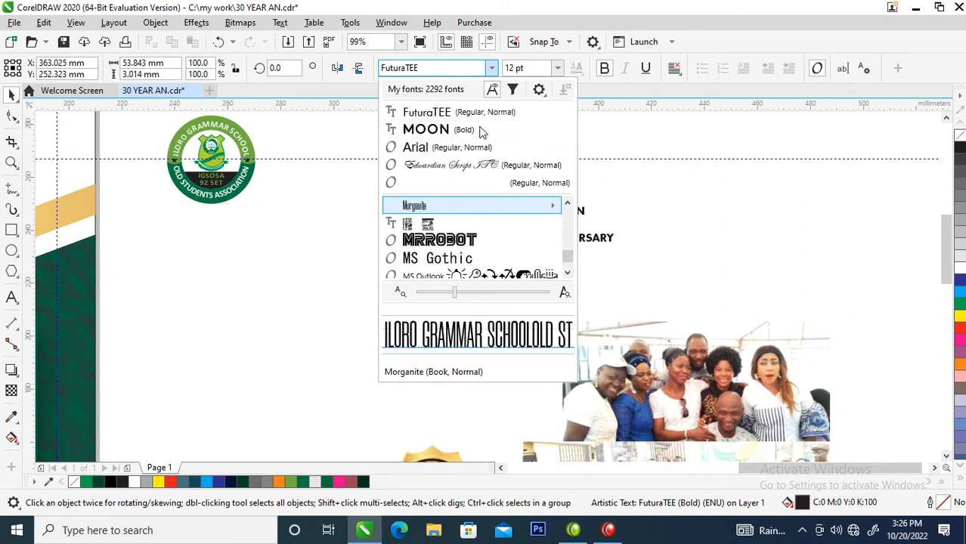
{"action": "left_click", "coordinate": [414, 207]}
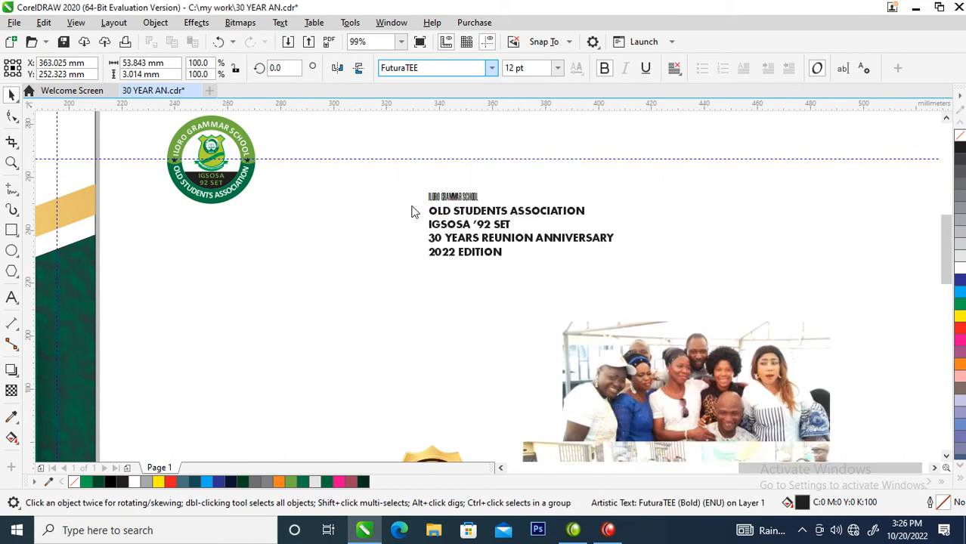
Remove the bold style from "ILORO GRAMMAR SCHOOL" and place it right of the round logo, enlarged to about 74 pt
{"action": "left_click_drag", "start_coordinate": [483, 185], "coordinate": [604, 215]}
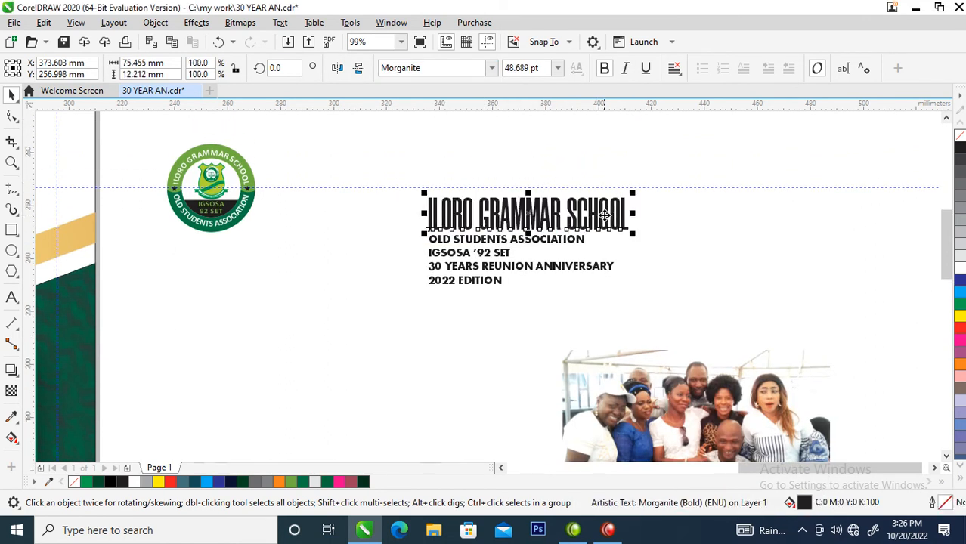
{"action": "left_click", "coordinate": [603, 68]}
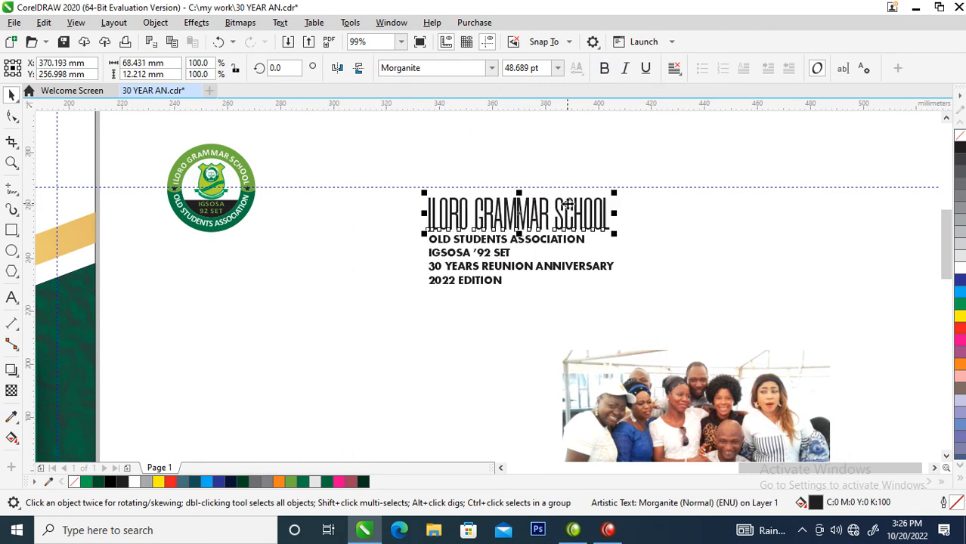
{"action": "left_click_drag", "start_coordinate": [582, 209], "coordinate": [557, 221]}
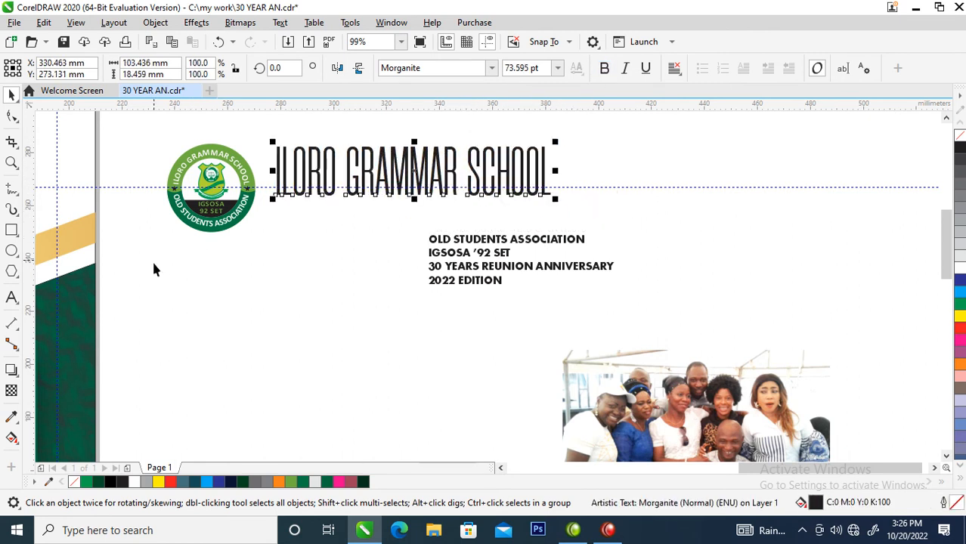
Copy all properties of the large hexagon emblem onto the school name
{"action": "left_click_drag", "start_coordinate": [90, 313], "coordinate": [391, 167]}
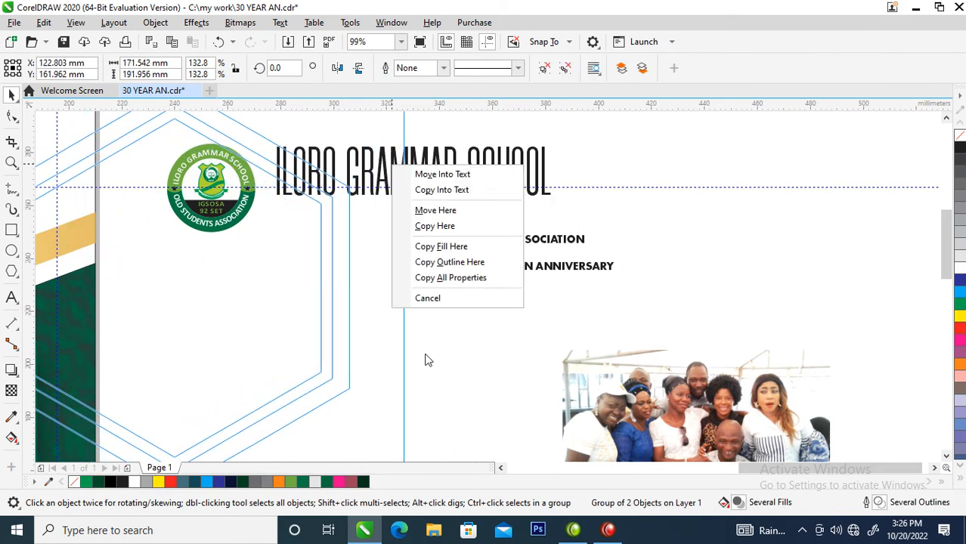
{"action": "left_click", "coordinate": [450, 278]}
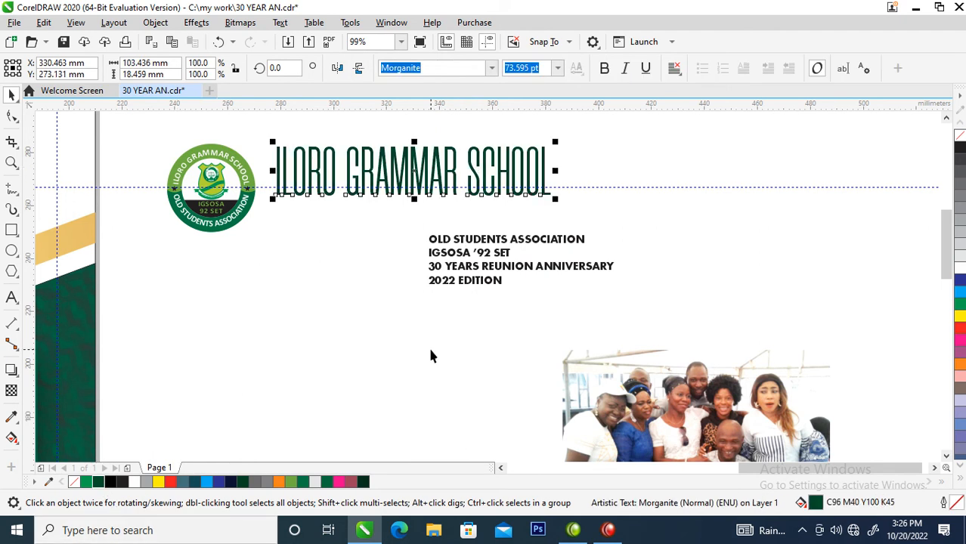
Move "OLD STUDENTS ASSOCIATION" directly beneath the start of the school name and fill it with green (C100 M0 Y100 K0)
{"action": "left_click", "coordinate": [485, 245]}
{"action": "left_click_drag", "start_coordinate": [482, 248], "coordinate": [339, 206]}
{"action": "left_click", "coordinate": [338, 206]}
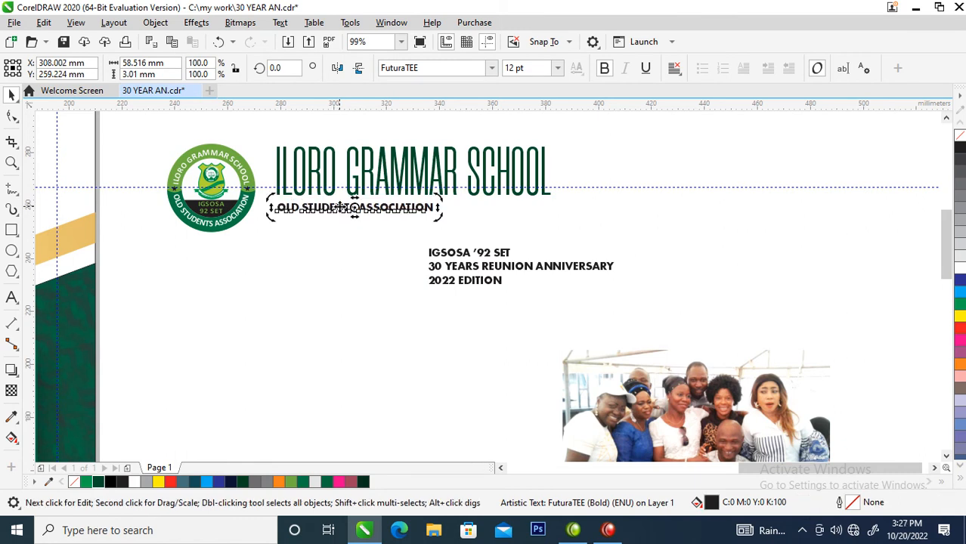
{"action": "left_click", "coordinate": [958, 304]}
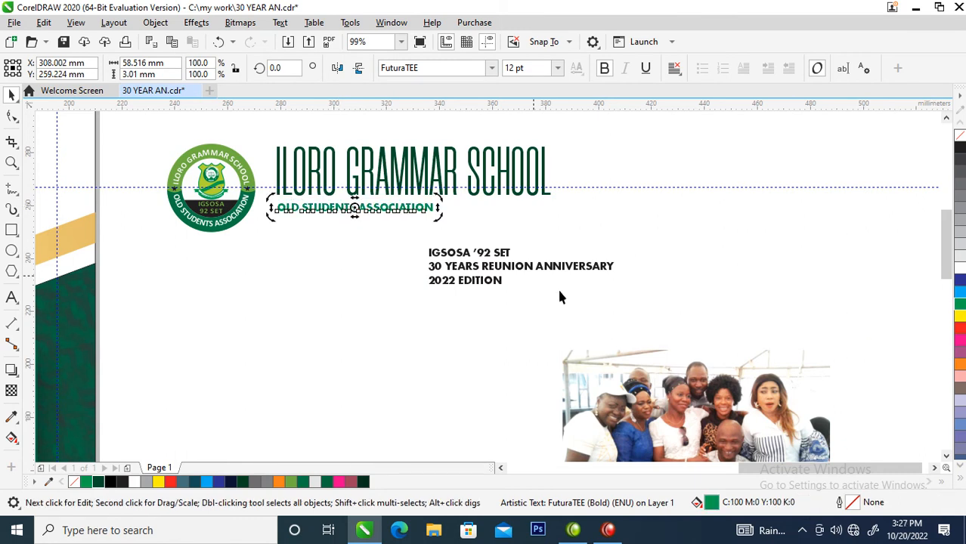
Move "IGSOSA '92 SET" beneath "OLD STUDENTS ASSOCIATION", enlarge both lines to about 18.25 pt and left-align them with the school name
{"action": "left_click", "coordinate": [491, 255]}
{"action": "left_click_drag", "start_coordinate": [499, 257], "coordinate": [356, 230]}
{"action": "left_click", "coordinate": [408, 210], "text": "shift"}
{"action": "left_click_drag", "start_coordinate": [436, 231], "coordinate": [521, 264]}
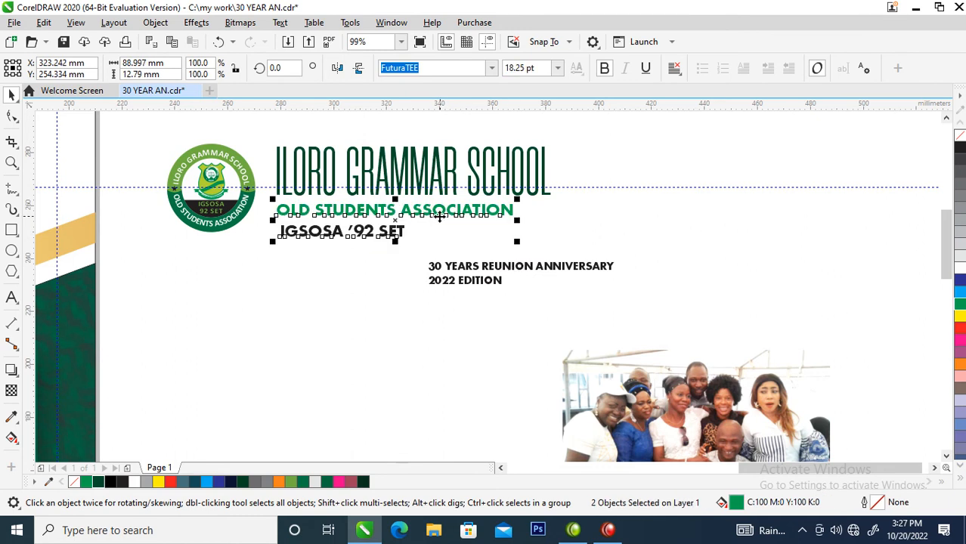
{"action": "left_click", "coordinate": [414, 184], "text": "shift"}
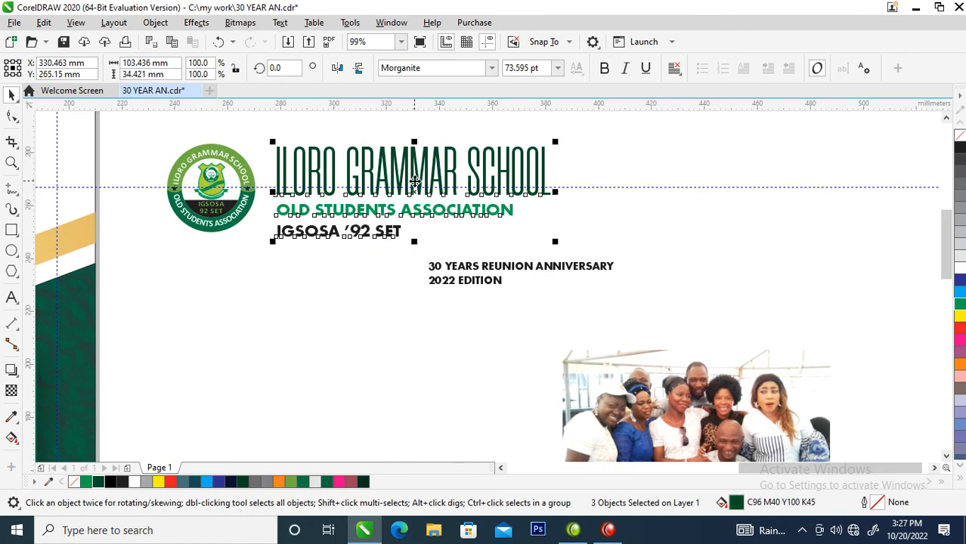
{"action": "left_click", "coordinate": [398, 243]}
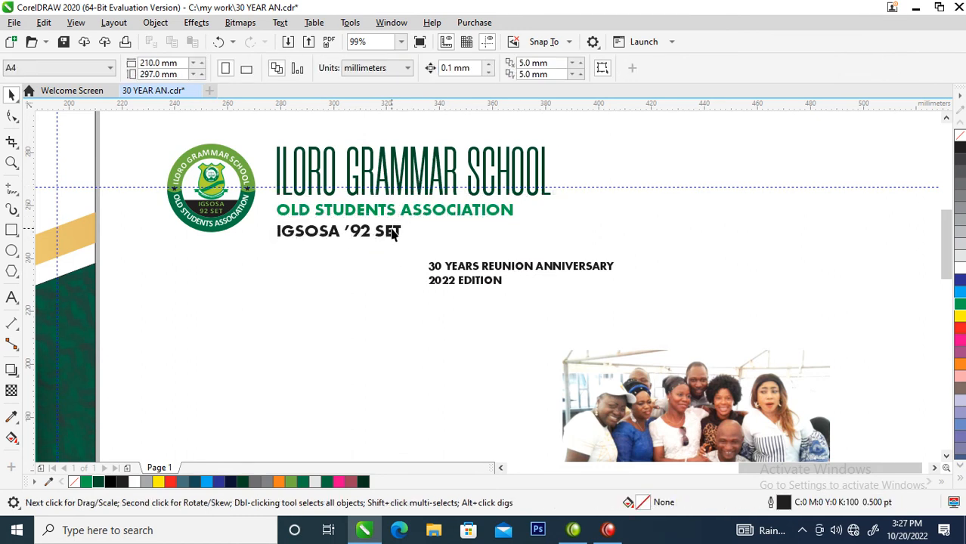
Tighten the vertical spacing of "OLD STUDENTS ASSOCIATION" and "IGSOSA '92 SET" beneath the school name
{"action": "left_click_drag", "start_coordinate": [391, 228], "coordinate": [393, 226]}
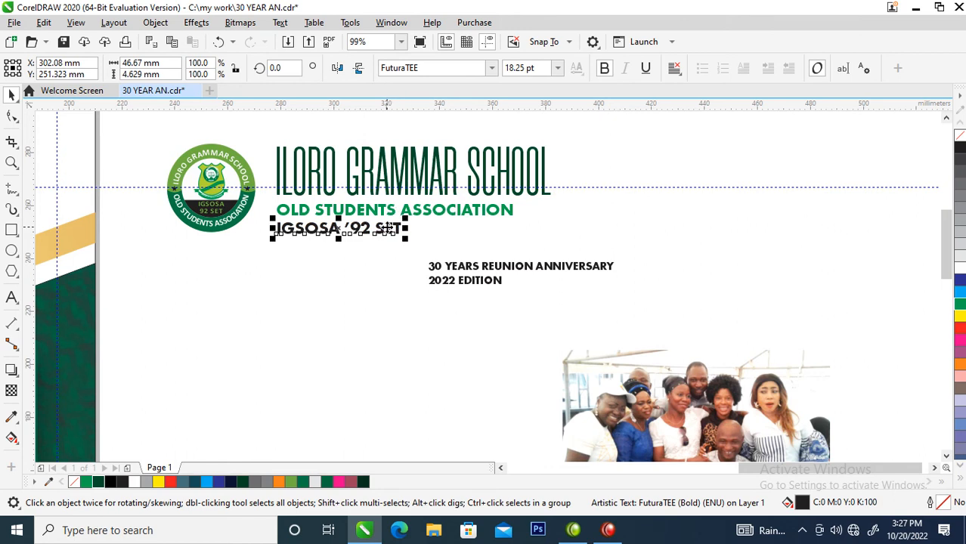
{"action": "left_click", "coordinate": [395, 213], "text": "shift"}
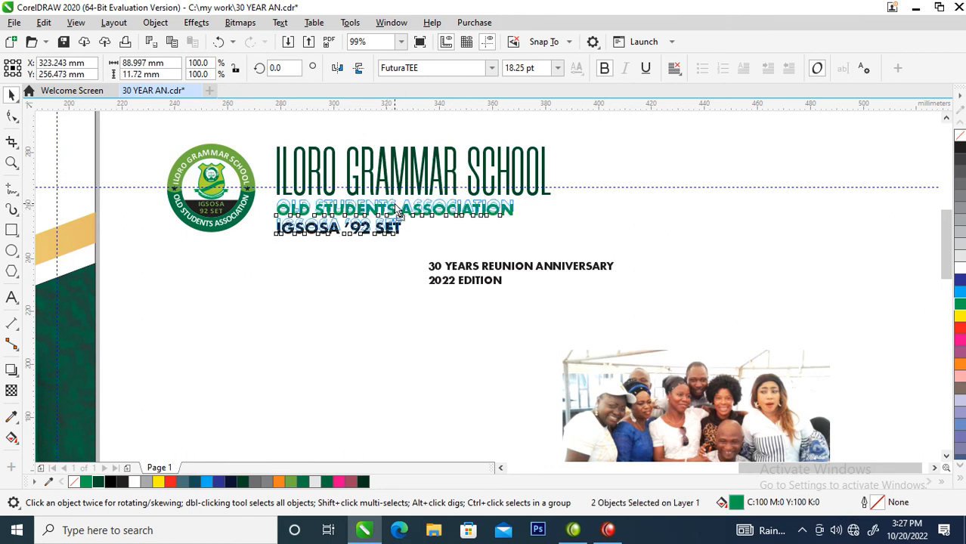
{"action": "key", "text": "Up"}
{"action": "left_click", "coordinate": [398, 245]}
{"action": "left_click", "coordinate": [393, 227]}
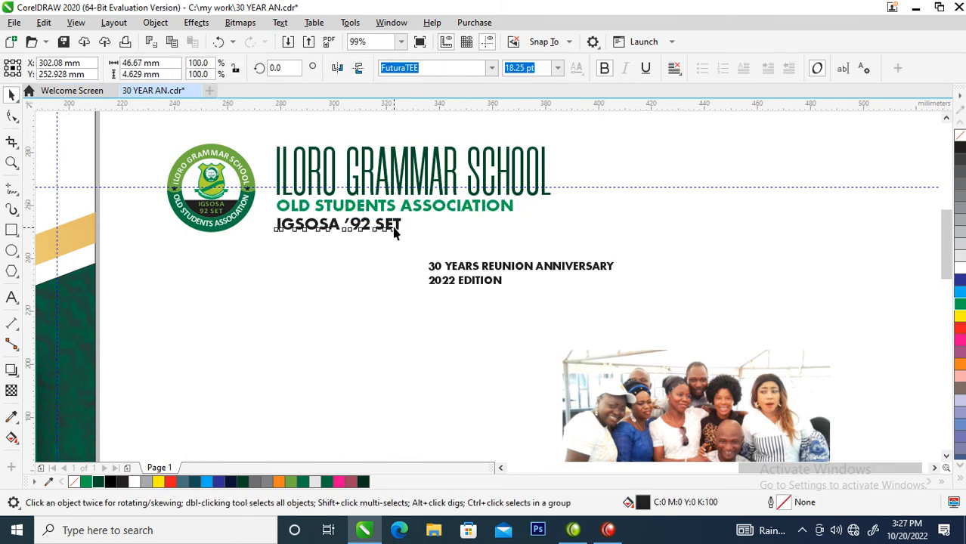
Move the round school logo closer to the three heading text lines
{"action": "left_click_drag", "start_coordinate": [151, 139], "coordinate": [155, 143]}
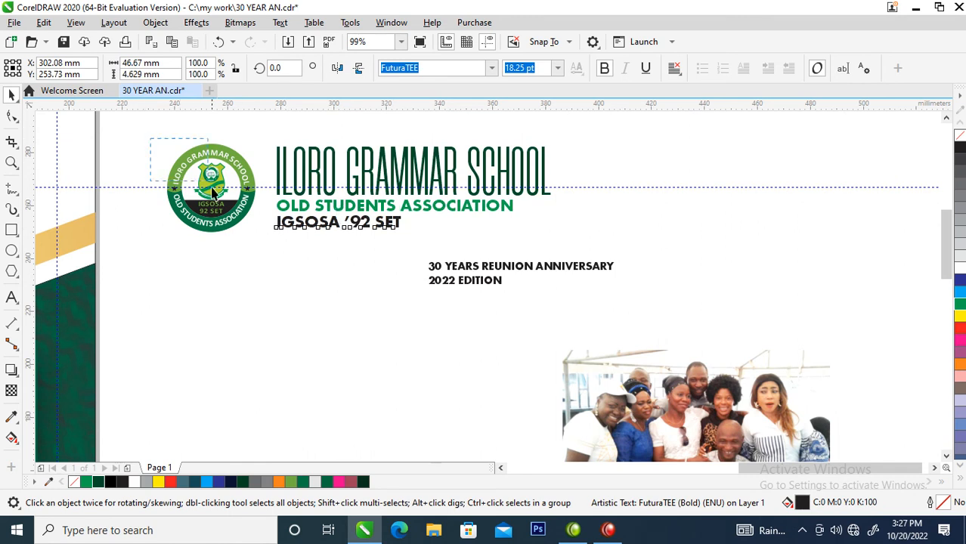
{"action": "left_click_drag", "start_coordinate": [239, 241], "coordinate": [269, 276]}
{"action": "left_click_drag", "start_coordinate": [207, 191], "coordinate": [219, 192]}
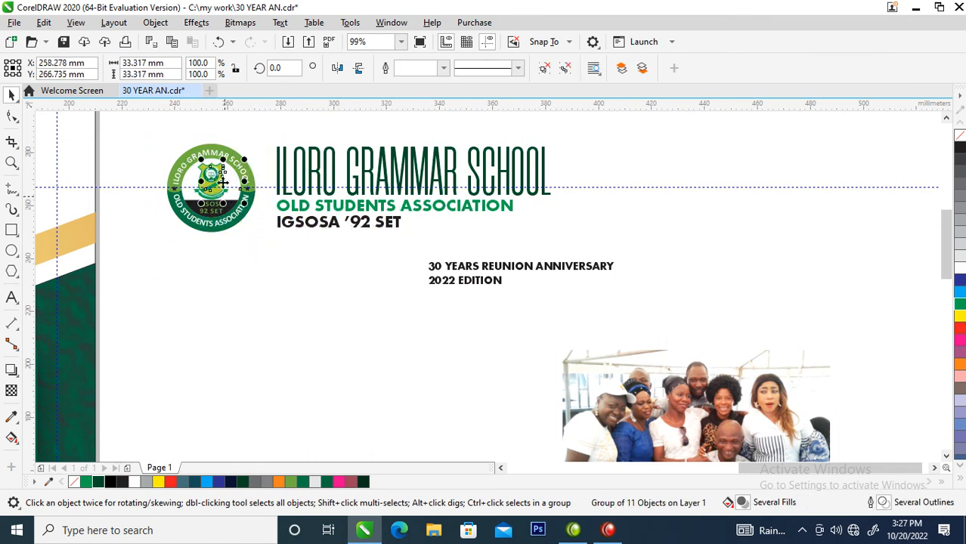
{"action": "key", "text": "Up"}
Group the logo with its three text lines and centre the group horizontally at the top of the right-hand cover page
{"action": "left_click_drag", "start_coordinate": [151, 130], "coordinate": [582, 250]}
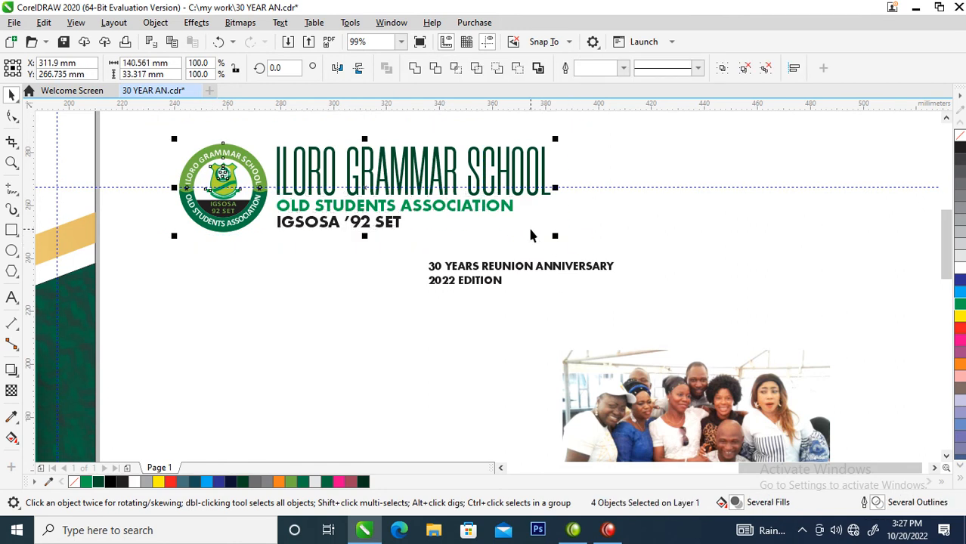
{"action": "key", "text": "ctrl+g"}
{"action": "scroll", "coordinate": [531, 232], "scroll_direction": "down", "scroll_amount": 2}
{"action": "scroll", "coordinate": [483, 238], "scroll_direction": "down", "scroll_amount": 3}
{"action": "left_click_drag", "start_coordinate": [487, 215], "coordinate": [349, 226]}
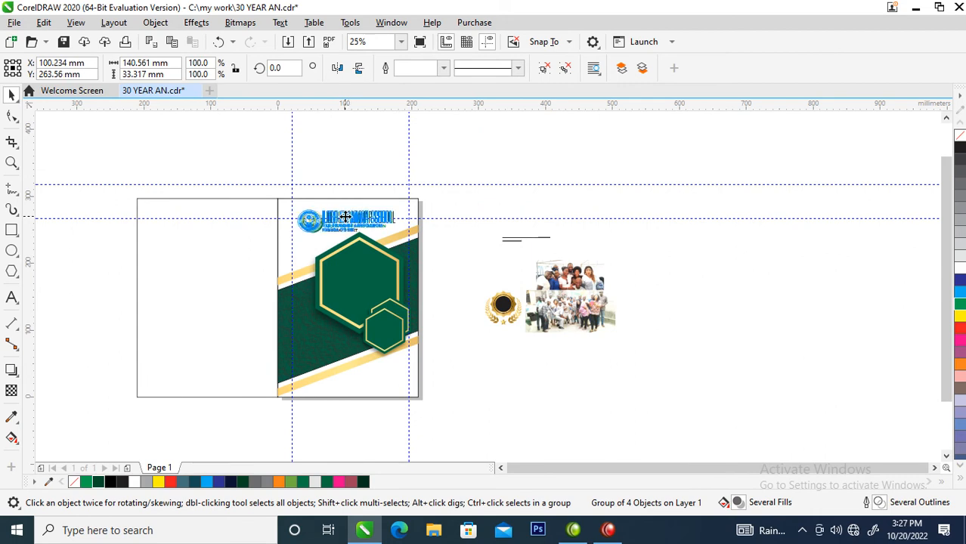
{"action": "left_click", "coordinate": [414, 209], "text": "shift"}
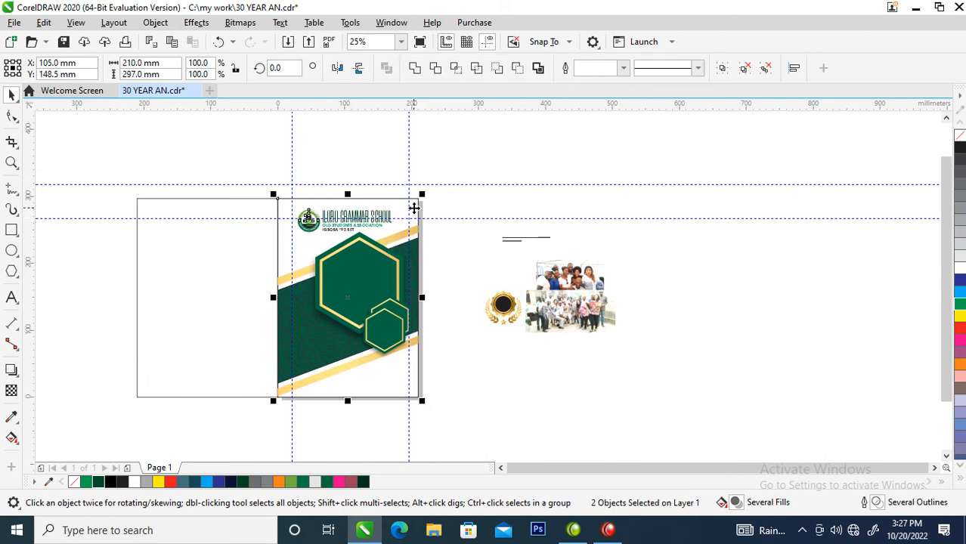
{"action": "key", "text": "c"}
Move "30 YEARS REUNION ANNIVERSARY" and "2022 EDITION" together to the empty area below the gold badge, beside the cover
{"action": "key", "text": "z"}
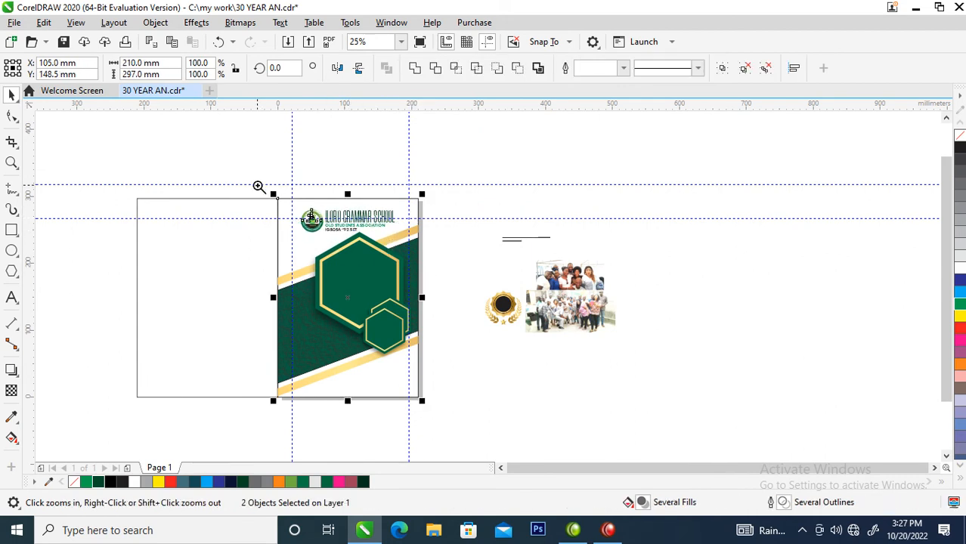
{"action": "left_click_drag", "start_coordinate": [255, 184], "coordinate": [576, 434]}
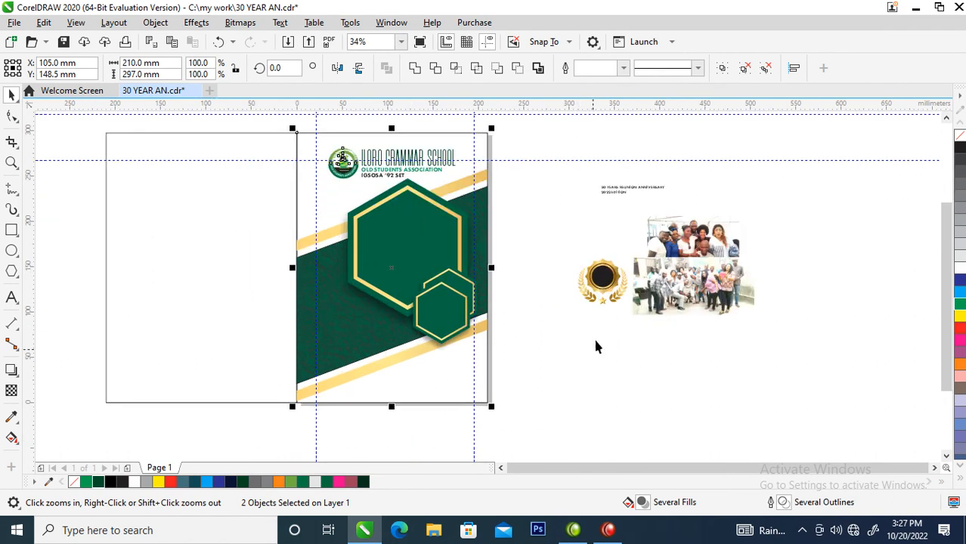
{"action": "key", "text": "space"}
{"action": "left_click", "coordinate": [624, 193]}
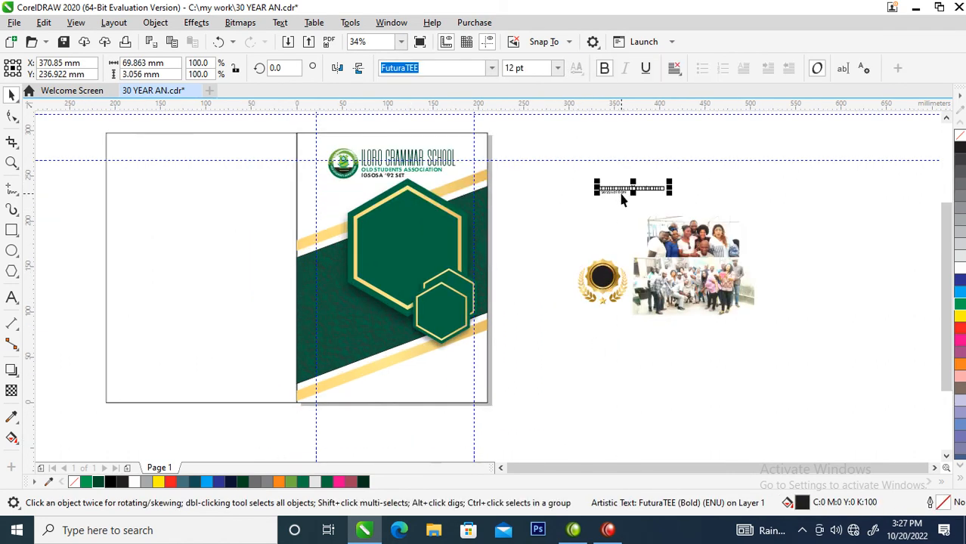
{"action": "left_click", "coordinate": [624, 198], "text": "shift"}
{"action": "left_click_drag", "start_coordinate": [624, 198], "coordinate": [550, 363]}
Place the gold laurel badge on the lower-left part of the green band and enlarge it to about 83 × 76 mm
{"action": "left_click_drag", "start_coordinate": [541, 231], "coordinate": [646, 315]}
{"action": "left_click_drag", "start_coordinate": [607, 283], "coordinate": [350, 321]}
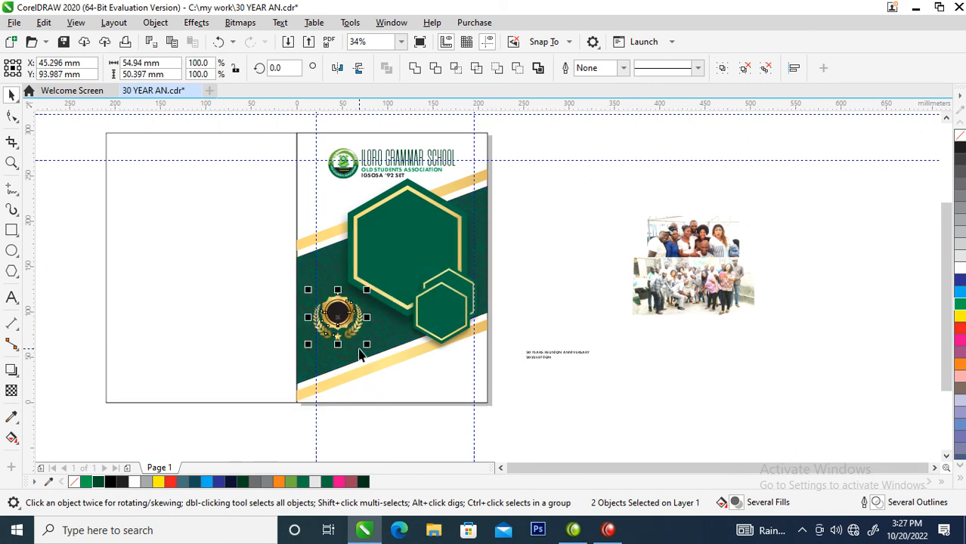
{"action": "key", "text": "z"}
{"action": "left_click_drag", "start_coordinate": [249, 257], "coordinate": [599, 416]}
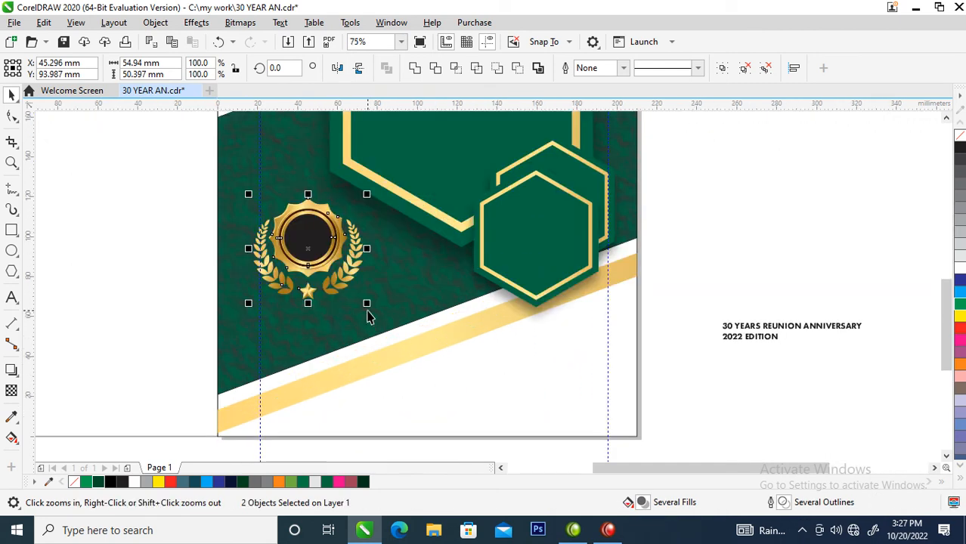
{"action": "left_click_drag", "start_coordinate": [367, 303], "coordinate": [396, 338]}
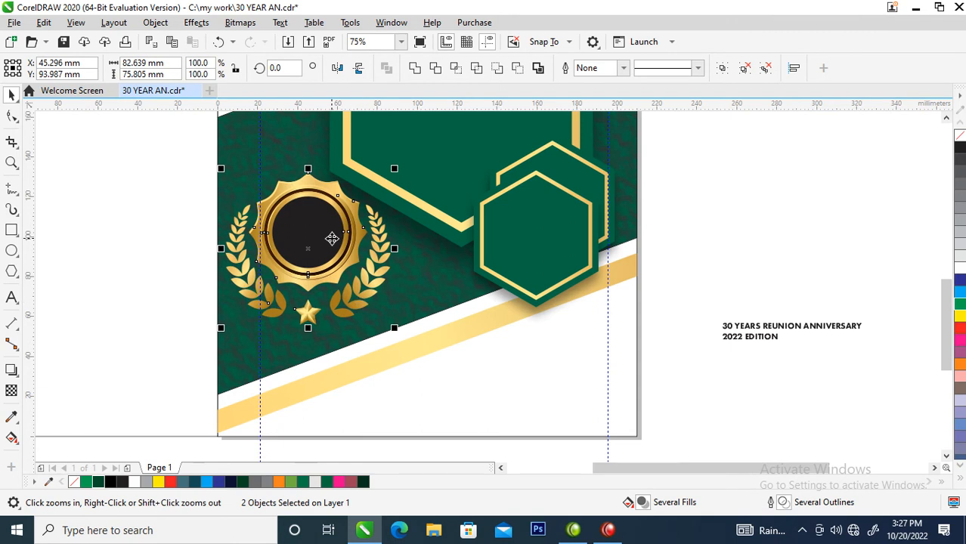
{"action": "left_click_drag", "start_coordinate": [331, 239], "coordinate": [346, 250]}
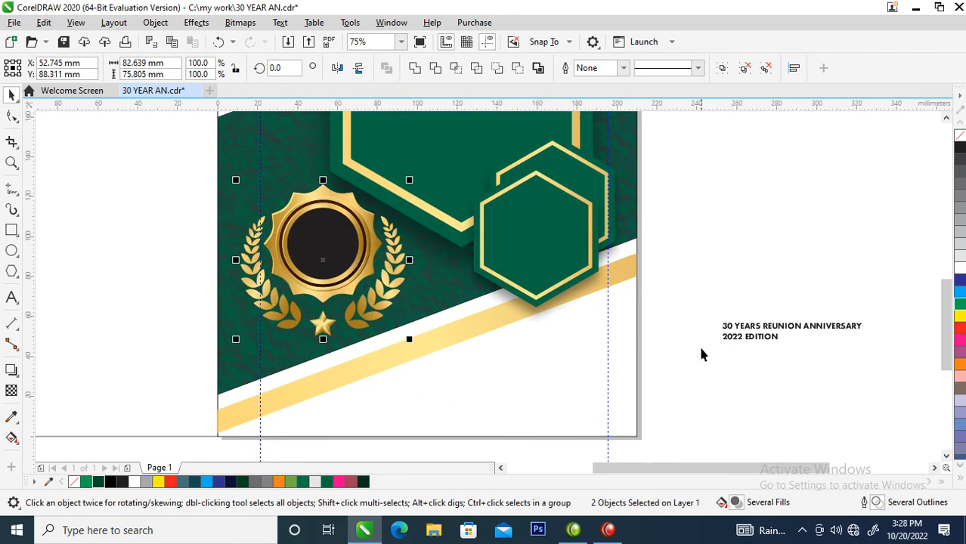
Place "30 YEARS REUNION ANNIVERSARY" over the gold badge with a white fill and set its font to Trajan Pro
{"action": "left_click_drag", "start_coordinate": [772, 333], "coordinate": [361, 293]}
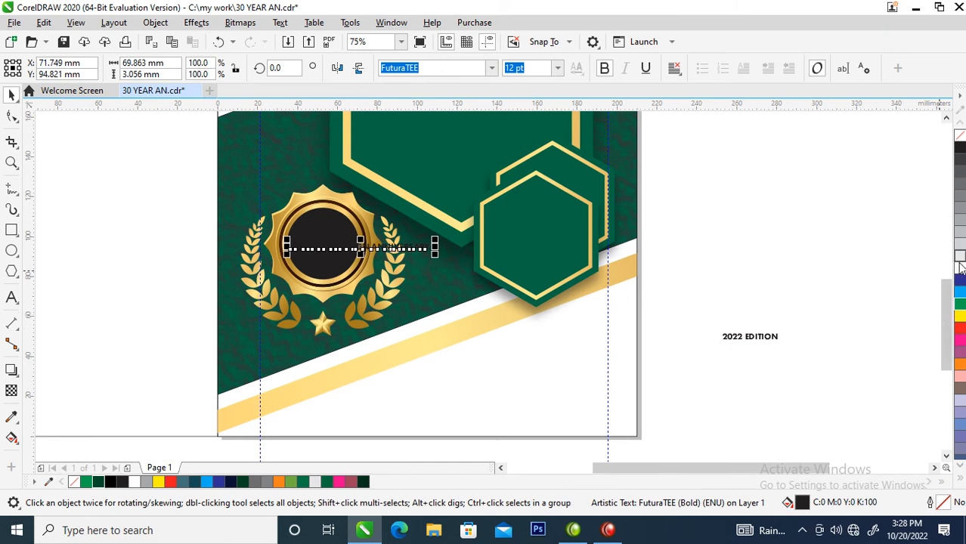
{"action": "key", "text": "z"}
{"action": "left_click_drag", "start_coordinate": [196, 167], "coordinate": [472, 310]}
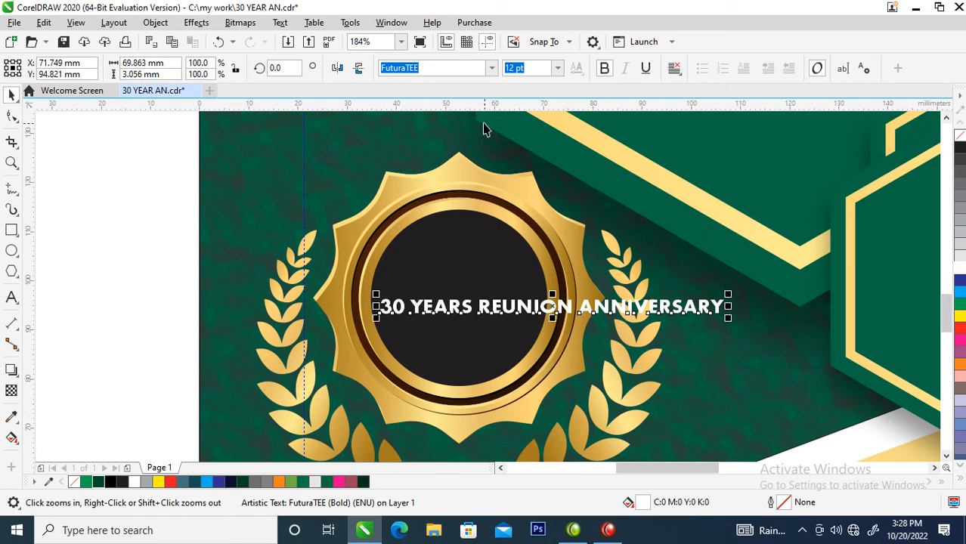
{"action": "left_click", "coordinate": [493, 68]}
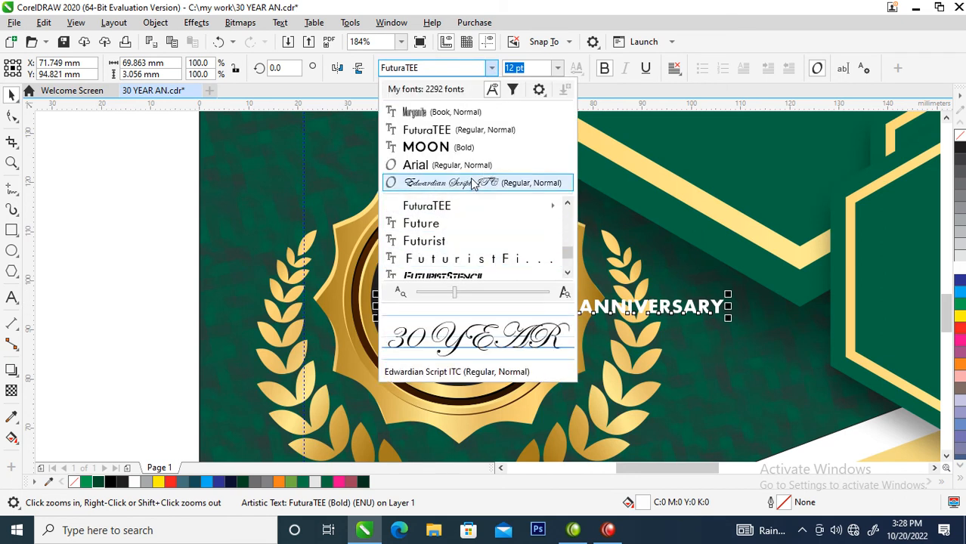
{"action": "mouse_move", "coordinate": [469, 210]}
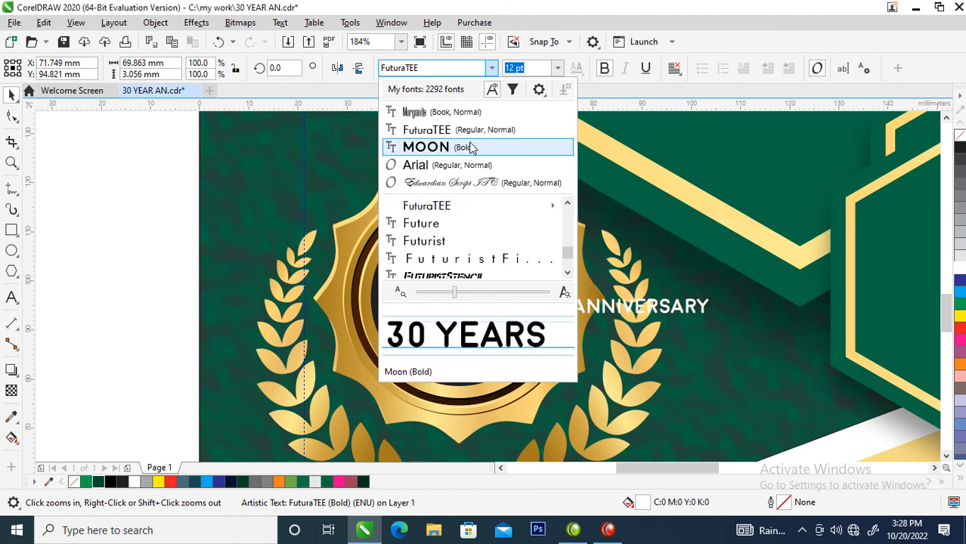
{"action": "scroll", "coordinate": [460, 211], "scroll_direction": "down", "scroll_amount": 10}
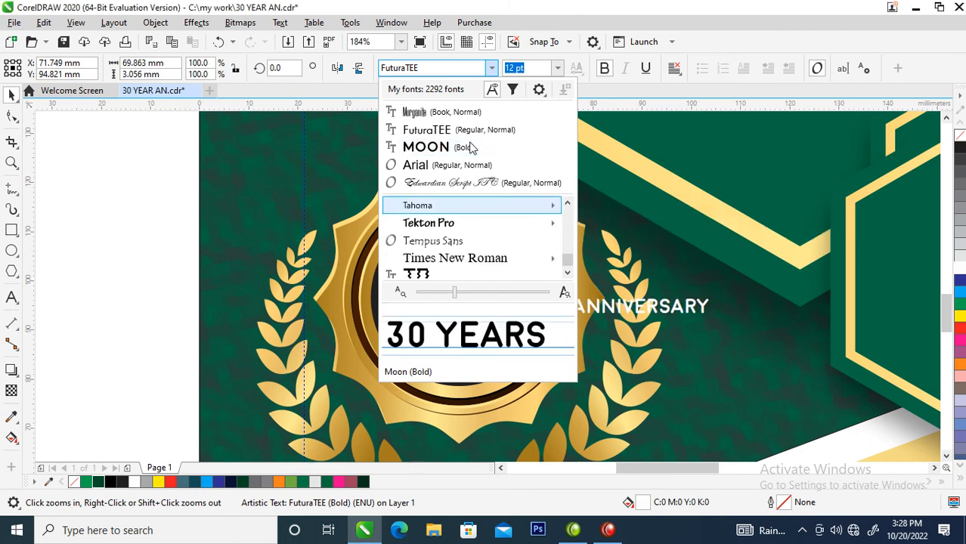
{"action": "left_click", "coordinate": [460, 211]}
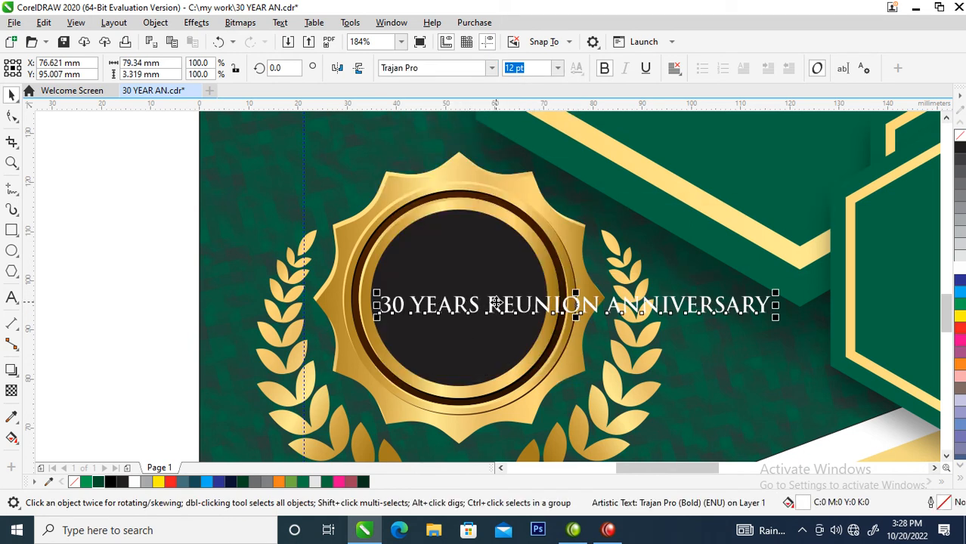
Break the anniversary line into single words and move "REUNION ANNIVERSARY" below the badge's lower-right side
{"action": "key", "text": "ctrl+k"}
{"action": "left_click", "coordinate": [498, 314]}
{"action": "left_click", "coordinate": [664, 310], "text": "shift"}
{"action": "left_click_drag", "start_coordinate": [665, 310], "coordinate": [719, 449]}
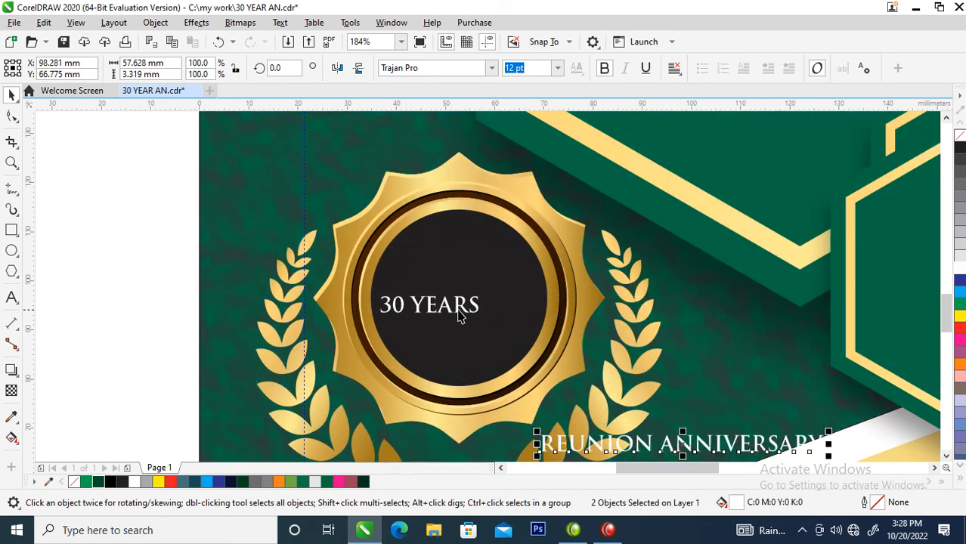
Enlarge "30" to about 62 pt above "YEARS" inside the badge and copy all properties of the gold badge onto it
{"action": "left_click", "coordinate": [464, 305]}
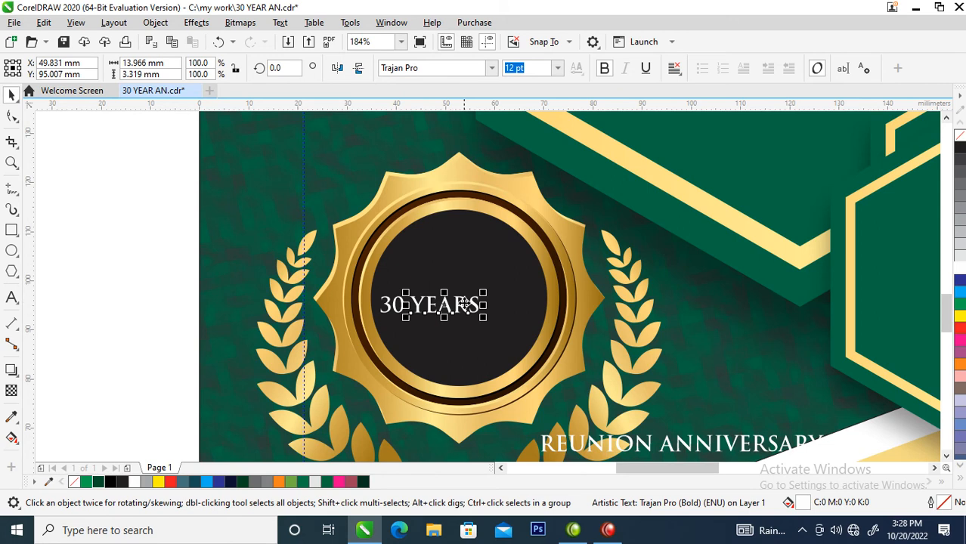
{"action": "left_click", "coordinate": [397, 313]}
{"action": "left_click_drag", "start_coordinate": [404, 294], "coordinate": [502, 225]}
{"action": "left_click_drag", "start_coordinate": [443, 309], "coordinate": [450, 353]}
{"action": "mouse_move", "coordinate": [498, 300]}
{"action": "left_mouse_down"}
{"action": "mouse_move", "coordinate": [510, 316]}
{"action": "mouse_move", "coordinate": [512, 299]}
{"action": "left_mouse_up"}
{"action": "left_click_drag", "start_coordinate": [539, 205], "coordinate": [475, 279]}
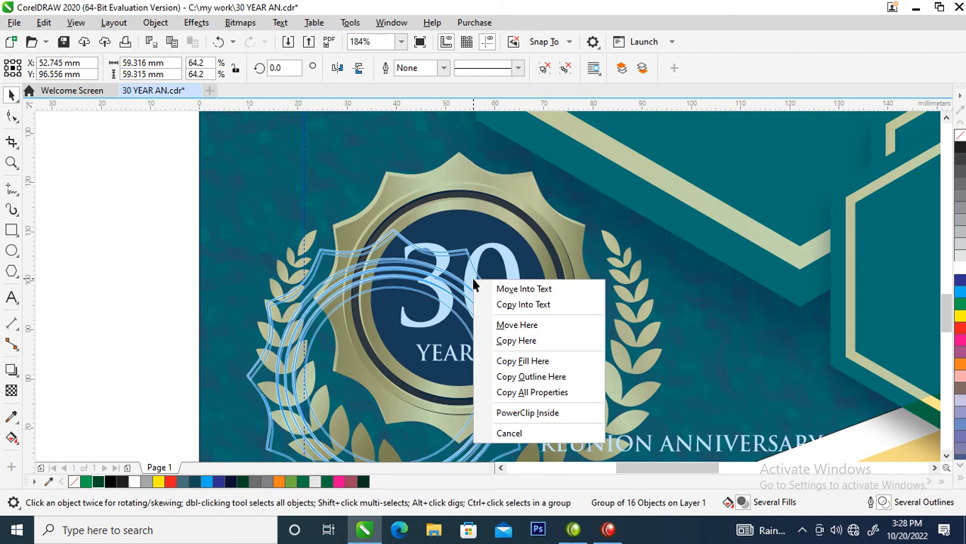
{"action": "left_click", "coordinate": [529, 393]}
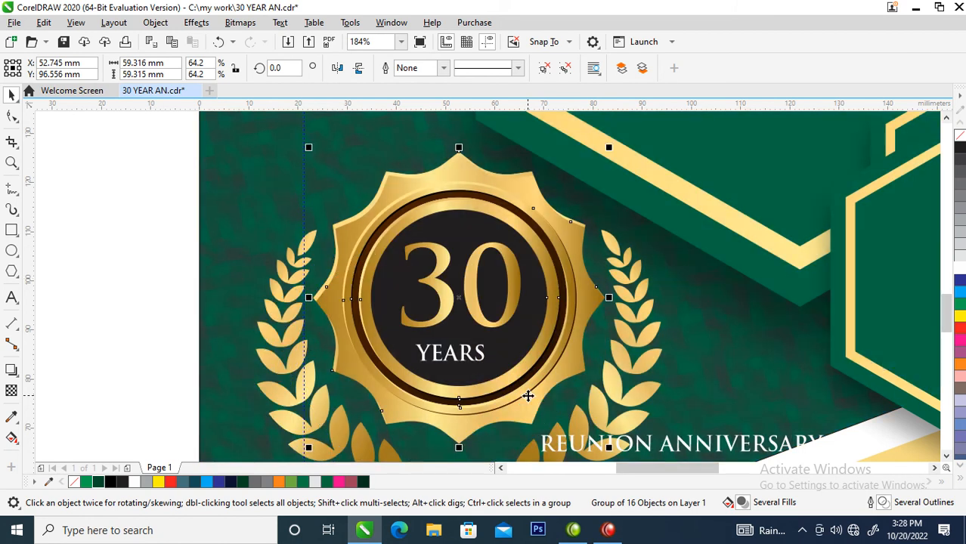
Break "30" into separate digits, close the gap between them and group them, enlarged slightly within the badge's dark circle
{"action": "left_click", "coordinate": [470, 281]}
{"action": "key", "text": "ctrl+k"}
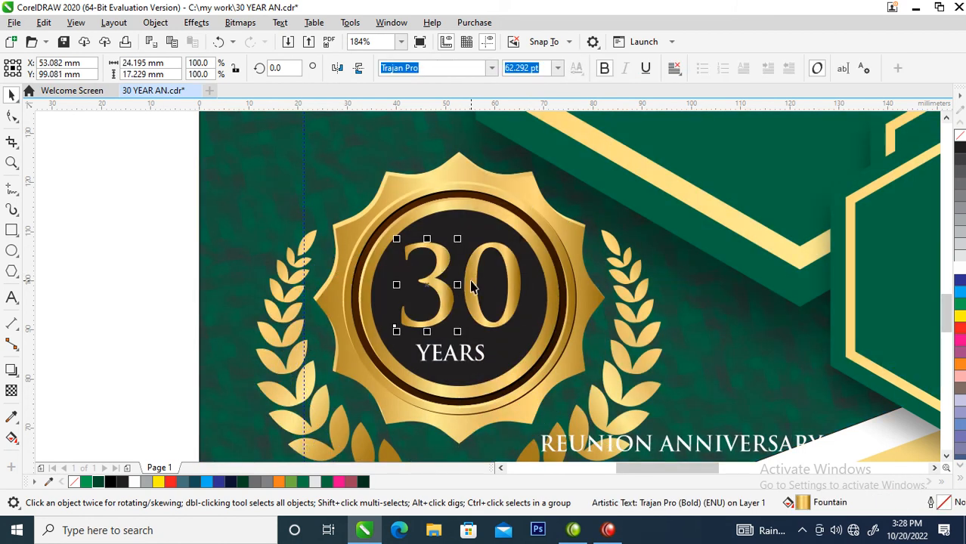
{"action": "left_click_drag", "start_coordinate": [438, 297], "coordinate": [448, 301]}
{"action": "left_click", "coordinate": [496, 277], "text": "shift"}
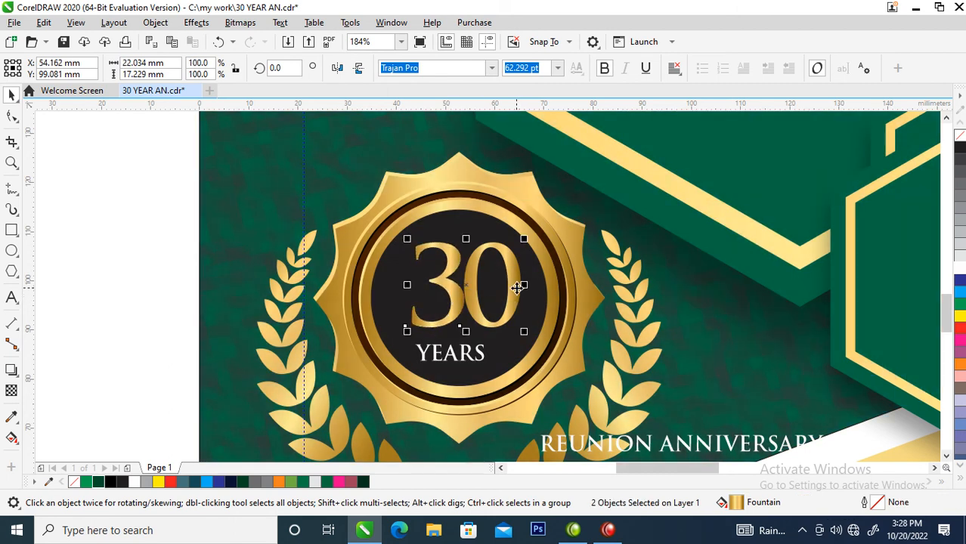
{"action": "key", "text": "ctrl+g"}
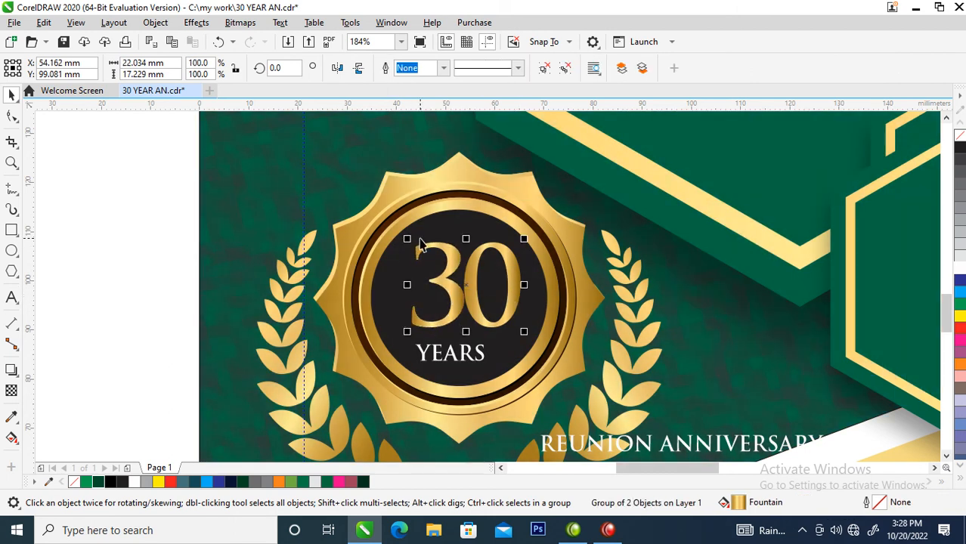
{"action": "left_click_drag", "start_coordinate": [407, 239], "coordinate": [390, 227]}
Copy all properties of the gold badge onto the word "YEARS"
{"action": "left_click", "coordinate": [488, 362]}
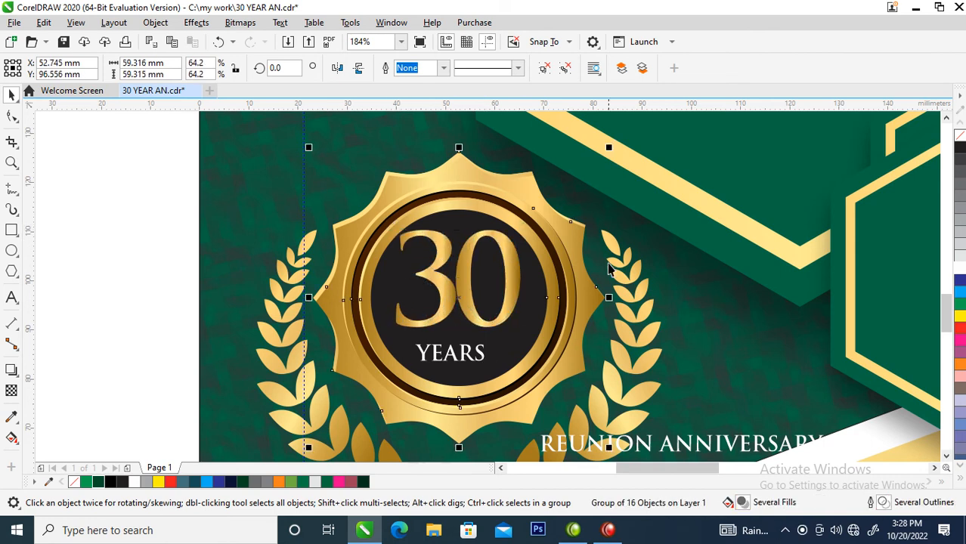
{"action": "left_click_drag", "start_coordinate": [594, 296], "coordinate": [452, 362]}
{"action": "left_click", "coordinate": [488, 350]}
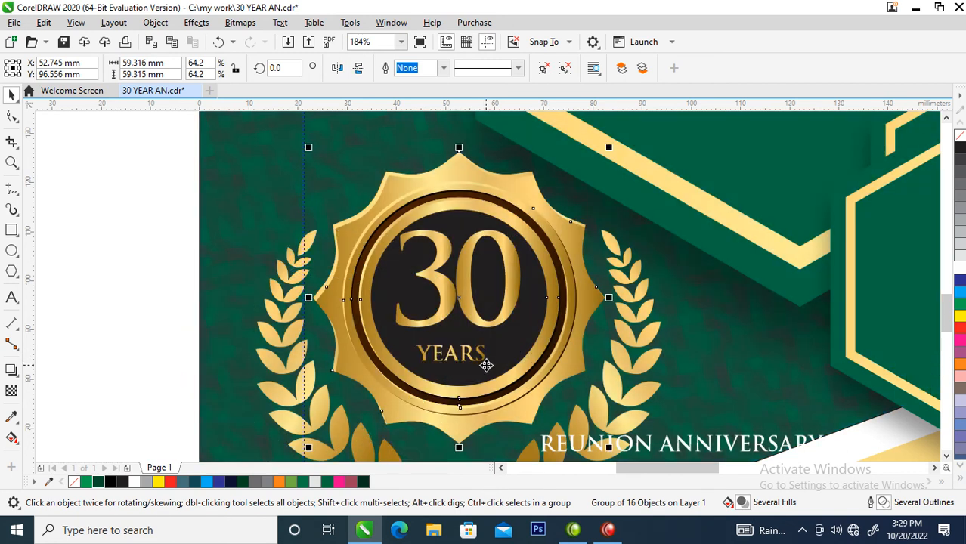
Widen the letter spacing of "YEARS" to a width of about 22 mm directly beneath "30" in the badge
{"action": "left_click", "coordinate": [486, 363], "text": "ctrl"}
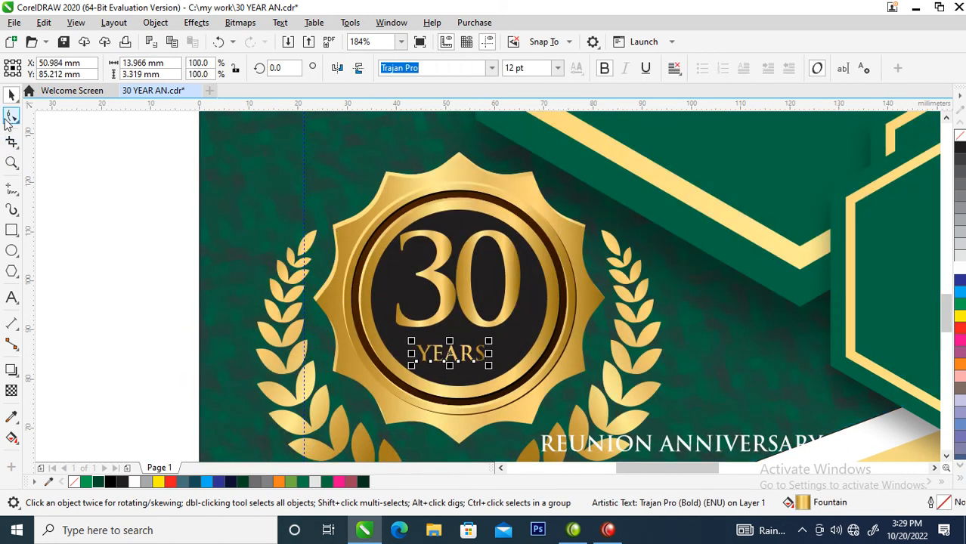
{"action": "left_click", "coordinate": [12, 117]}
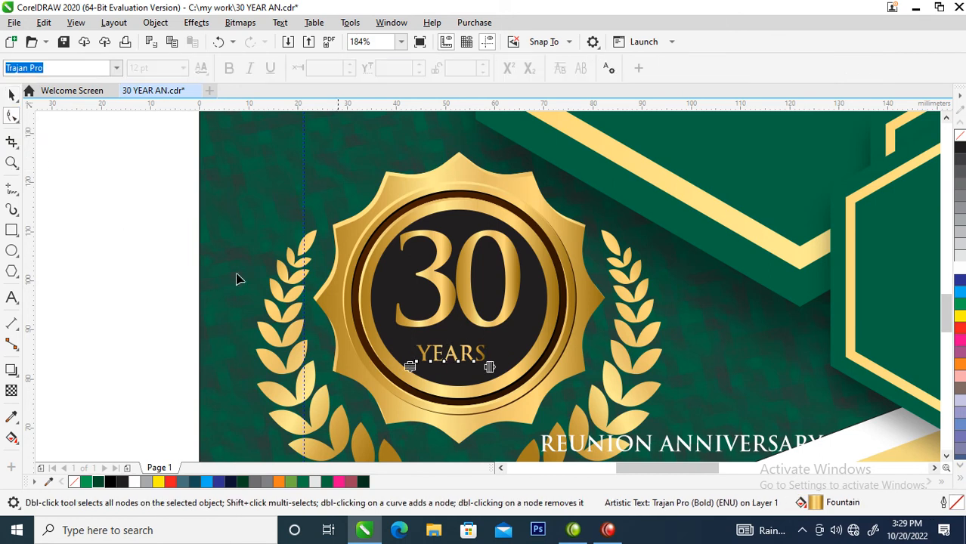
{"action": "mouse_move", "coordinate": [488, 366]}
{"action": "left_mouse_down"}
{"action": "mouse_move", "coordinate": [530, 368]}
{"action": "mouse_move", "coordinate": [483, 348]}
{"action": "mouse_move", "coordinate": [487, 355]}
{"action": "left_mouse_up"}
{"action": "key", "text": "space"}
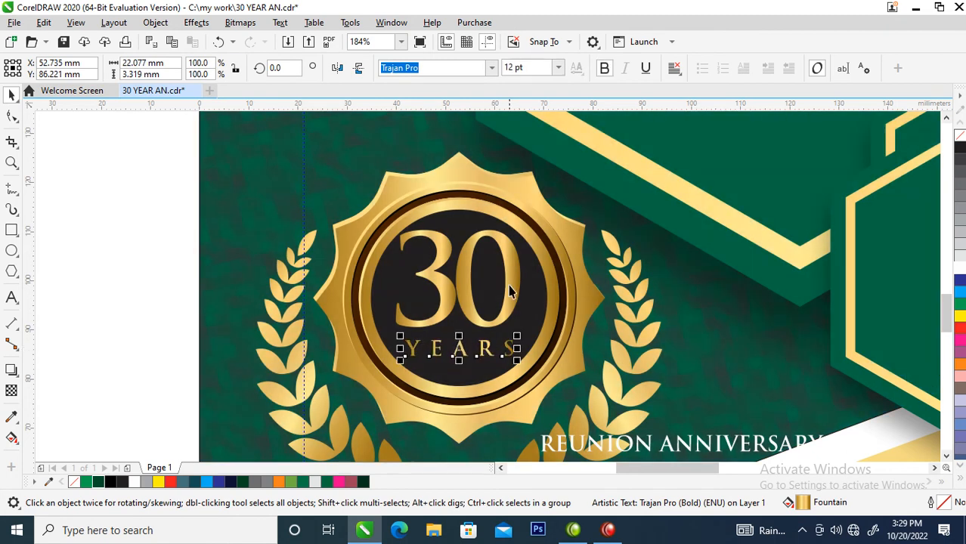
Group "30", "YEARS" and the gold badge and position the group between the laurel branches
{"action": "left_click", "coordinate": [509, 284], "text": "shift"}
{"action": "left_click", "coordinate": [549, 308], "text": "shift"}
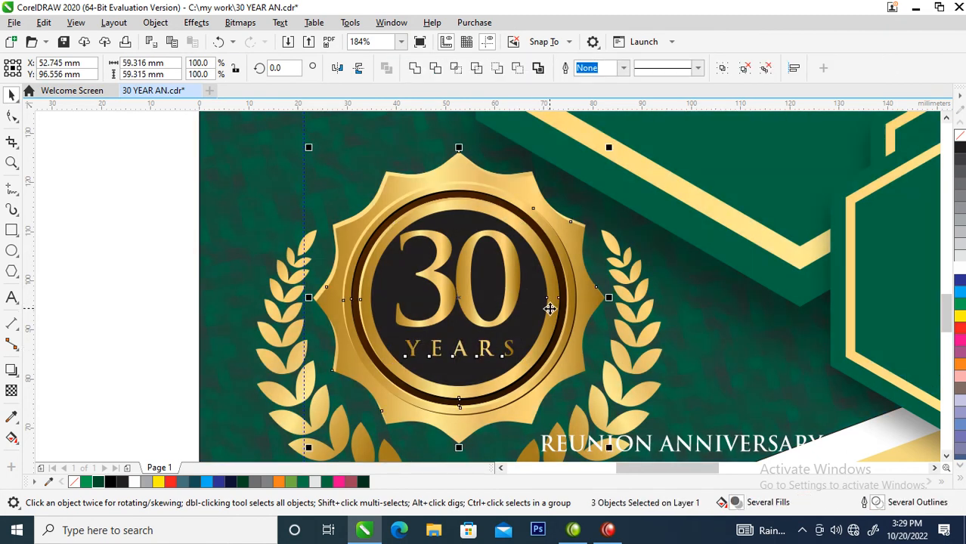
{"action": "scroll", "coordinate": [568, 406], "scroll_direction": "down", "scroll_amount": 3}
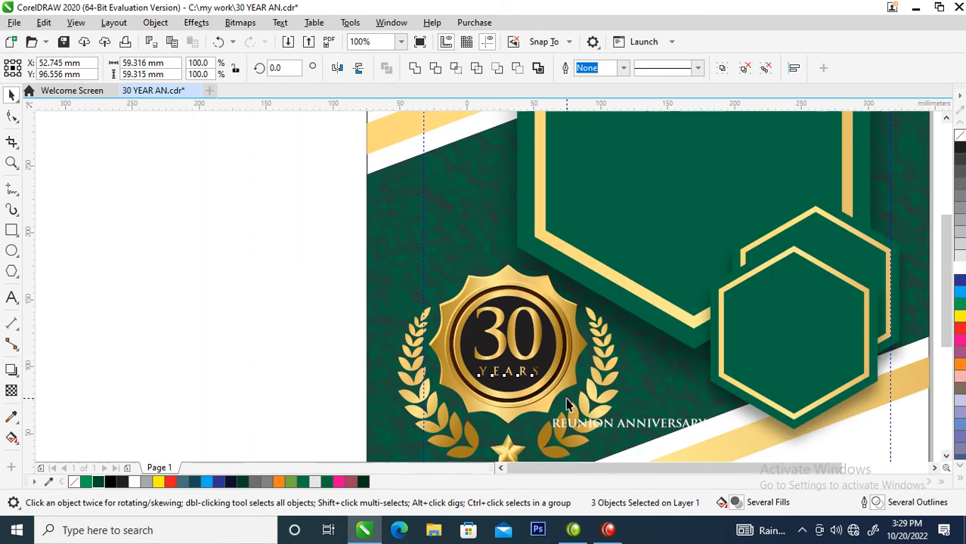
{"action": "left_click_drag", "start_coordinate": [458, 305], "coordinate": [573, 406]}
{"action": "key", "text": "ctrl+g"}
{"action": "left_click_drag", "start_coordinate": [538, 374], "coordinate": [540, 360]}
Place "ANNIVERSARY" below the emblem and "REUNION" just to its left on the same line
{"action": "left_click_drag", "start_coordinate": [623, 414], "coordinate": [541, 413]}
{"action": "scroll", "coordinate": [542, 401], "scroll_direction": "up", "scroll_amount": 3}
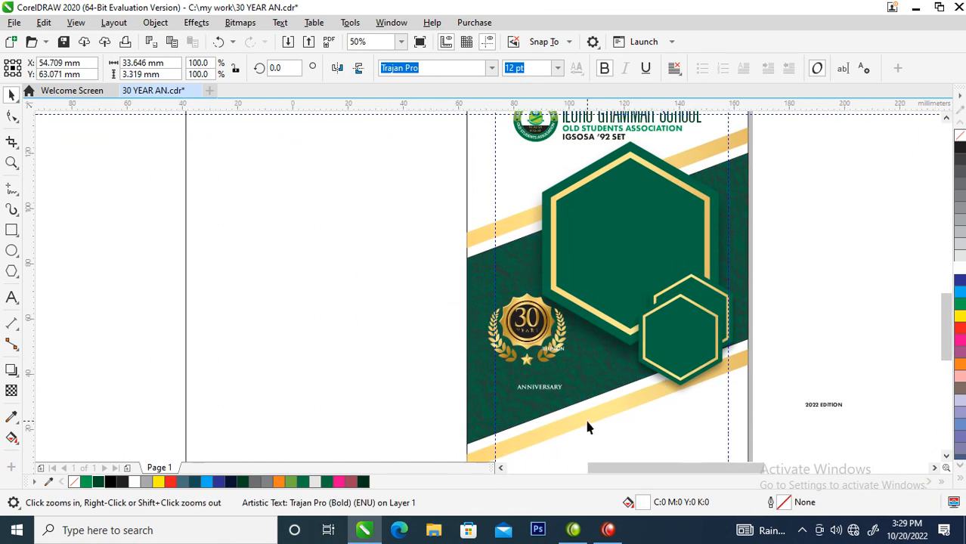
{"action": "mouse_move", "coordinate": [487, 241]}
{"action": "left_mouse_down"}
{"action": "mouse_move", "coordinate": [399, 286]}
{"action": "mouse_move", "coordinate": [493, 247]}
{"action": "left_mouse_up"}
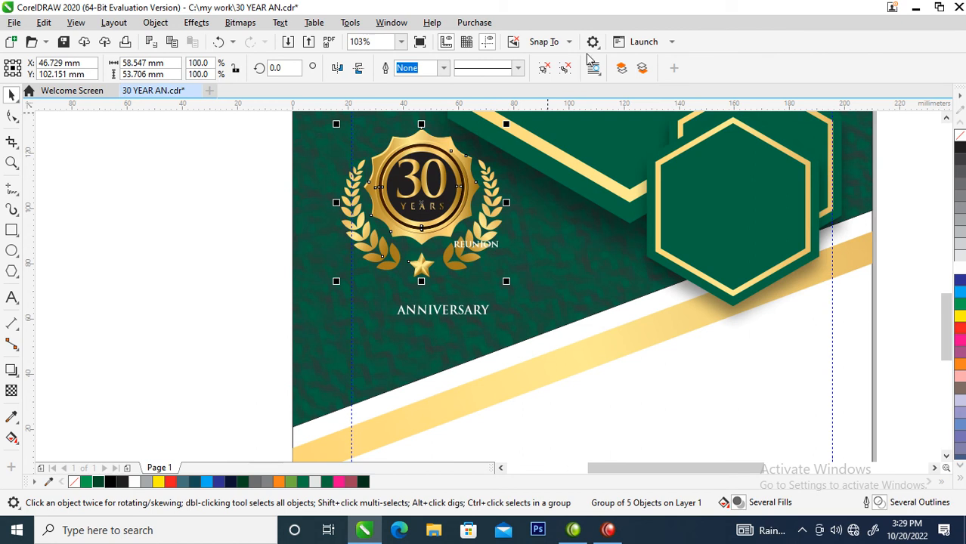
{"action": "left_click", "coordinate": [514, 252]}
{"action": "left_click_drag", "start_coordinate": [495, 248], "coordinate": [381, 315]}
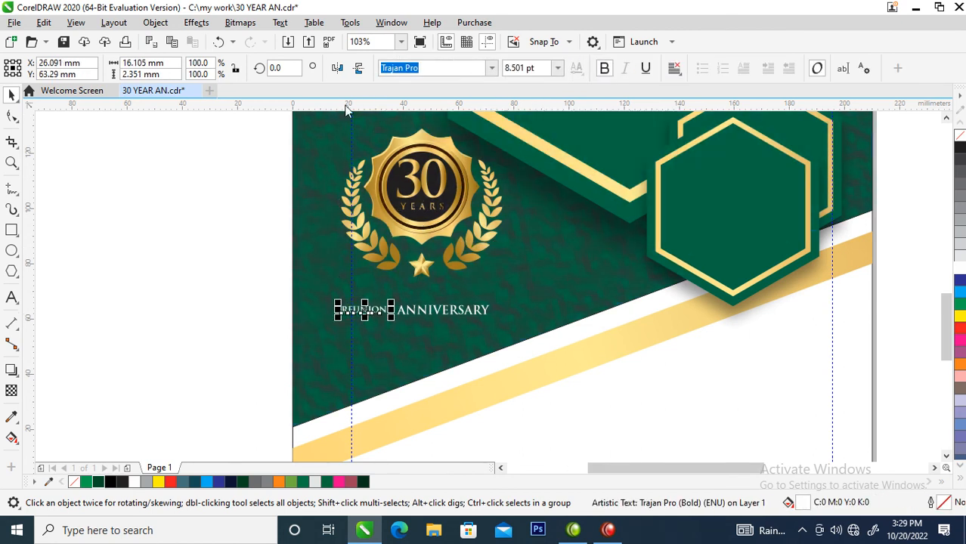
Group the badge with its laurels and star, and enlarge "REUNION" to about 24 pt above "ANNIVERSARY"
{"action": "left_click_drag", "start_coordinate": [316, 134], "coordinate": [580, 303]}
{"action": "key", "text": "ctrl+g"}
{"action": "left_click_drag", "start_coordinate": [381, 313], "coordinate": [517, 272]}
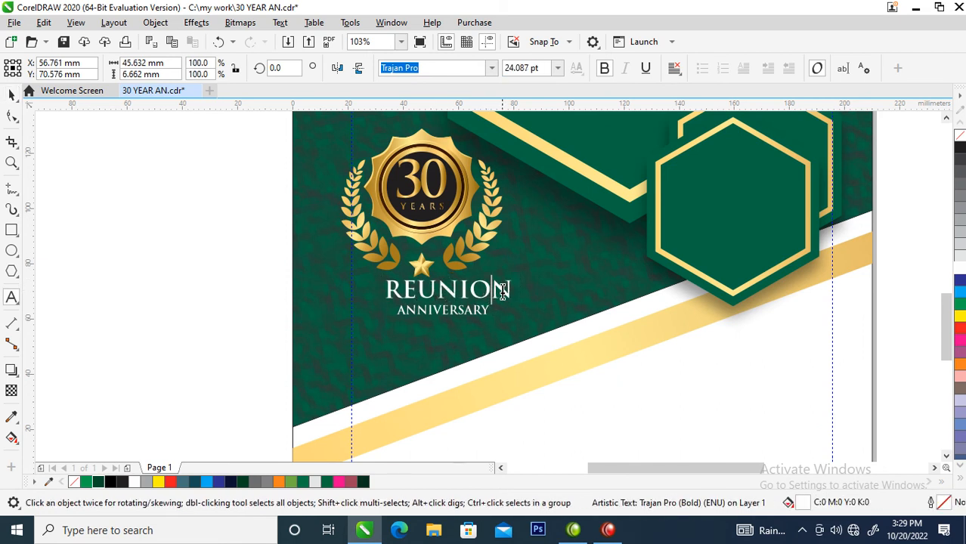
Change the case of the word "REUNION" to Title Case
{"action": "double_click", "coordinate": [499, 291]}
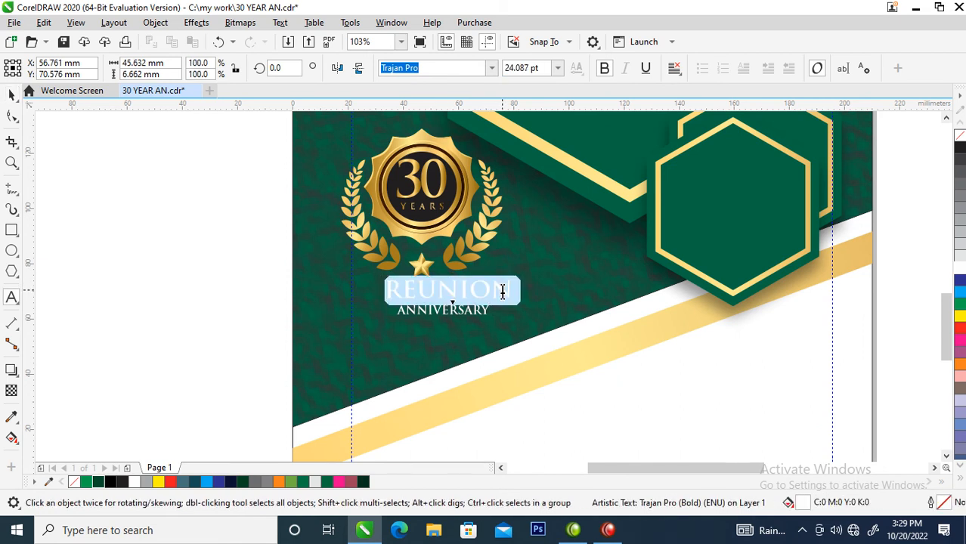
{"action": "key", "text": "shift+F3"}
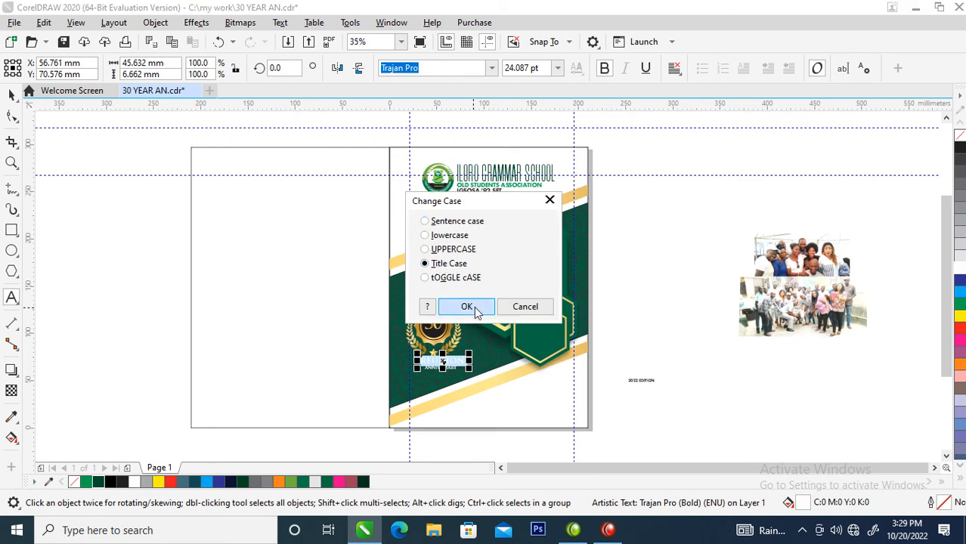
{"action": "left_click", "coordinate": [464, 306]}
Set the font of "Reunion" to Hello Paris Serif
{"action": "left_click_drag", "start_coordinate": [412, 321], "coordinate": [584, 418]}
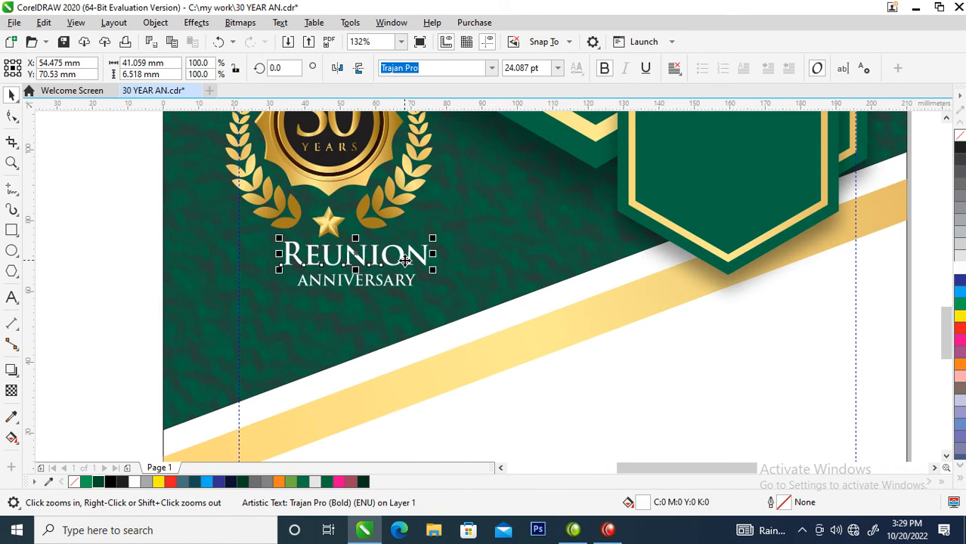
{"action": "left_click", "coordinate": [491, 69]}
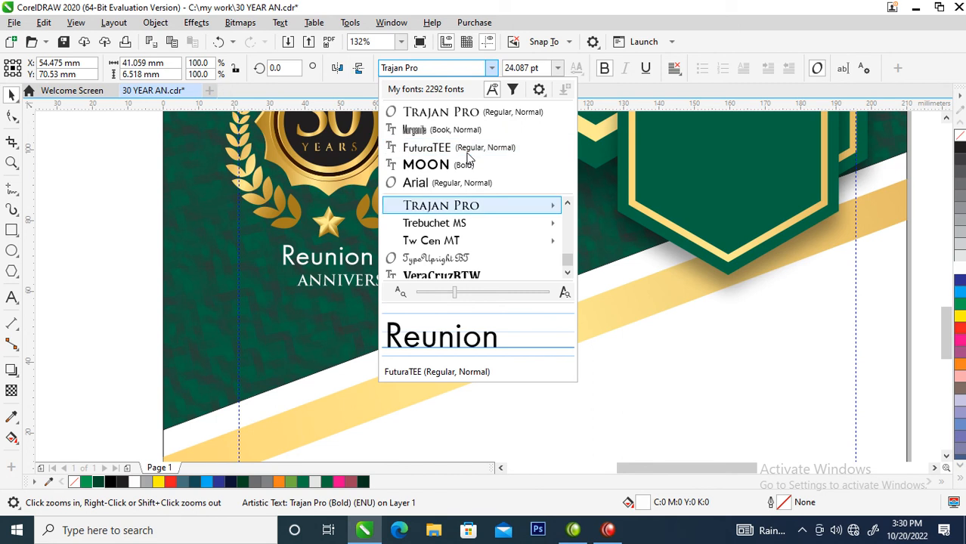
{"action": "key", "text": "Down"}
{"action": "key", "text": "Down"}
{"action": "key", "text": "Down"}
{"action": "key", "text": "Down"}
{"action": "key", "text": "h"}
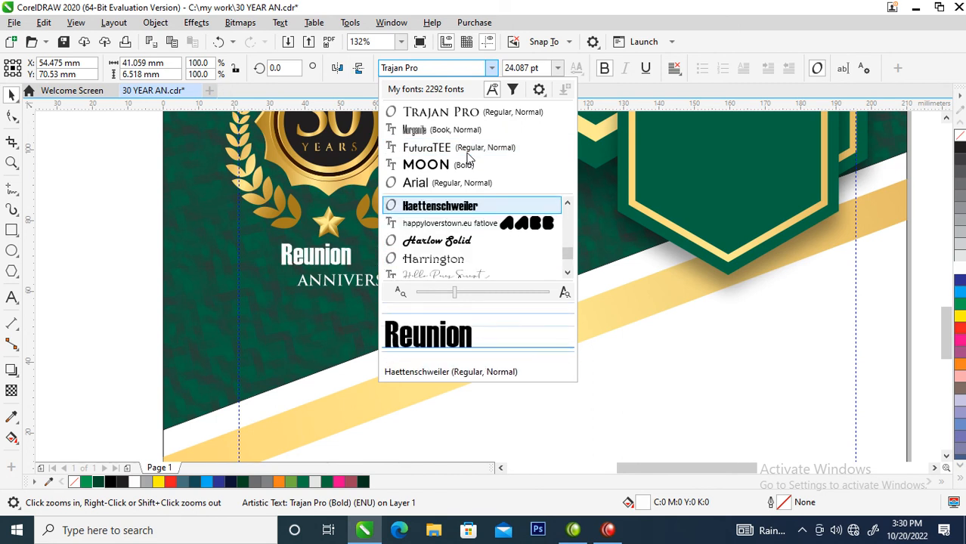
{"action": "key", "text": "e"}
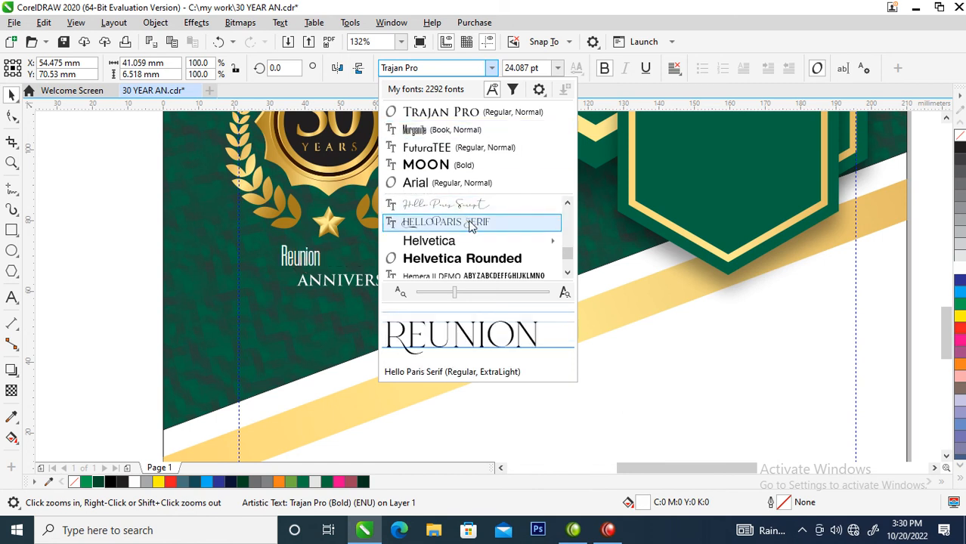
{"action": "left_click", "coordinate": [446, 221]}
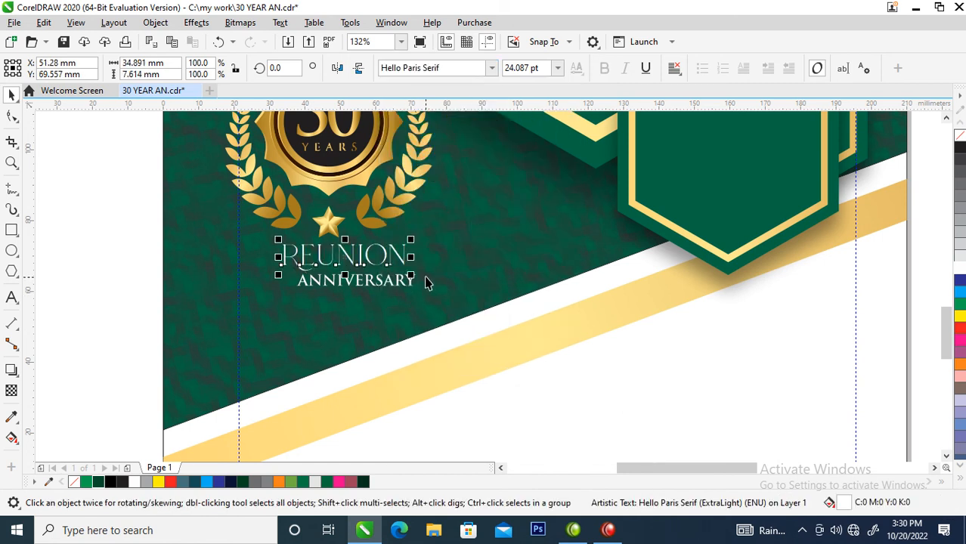
Move "ANNIVERSARY" lower and enlarge "Reunion" to about 37.5 pt above it
{"action": "left_click_drag", "start_coordinate": [404, 282], "coordinate": [403, 317]}
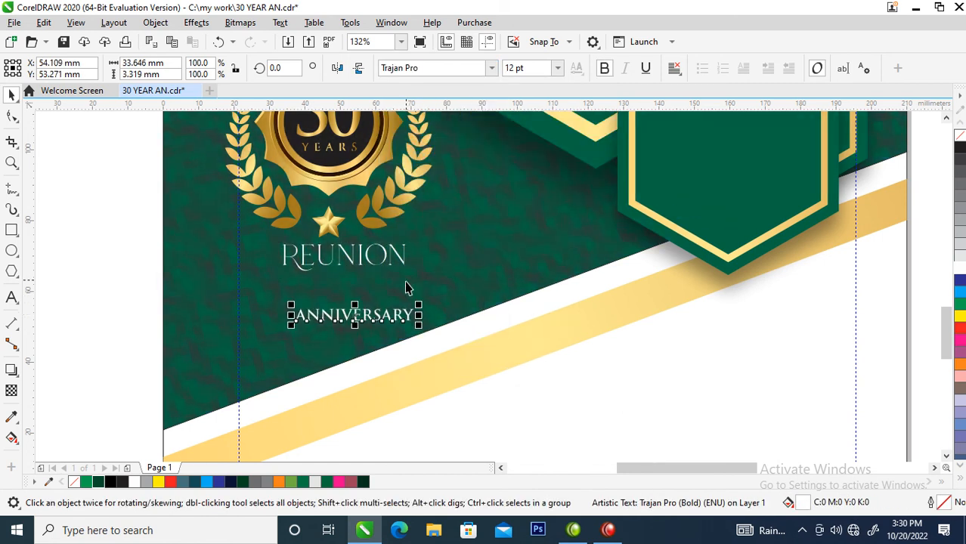
{"action": "left_click", "coordinate": [404, 268]}
{"action": "left_click_drag", "start_coordinate": [408, 270], "coordinate": [473, 314]}
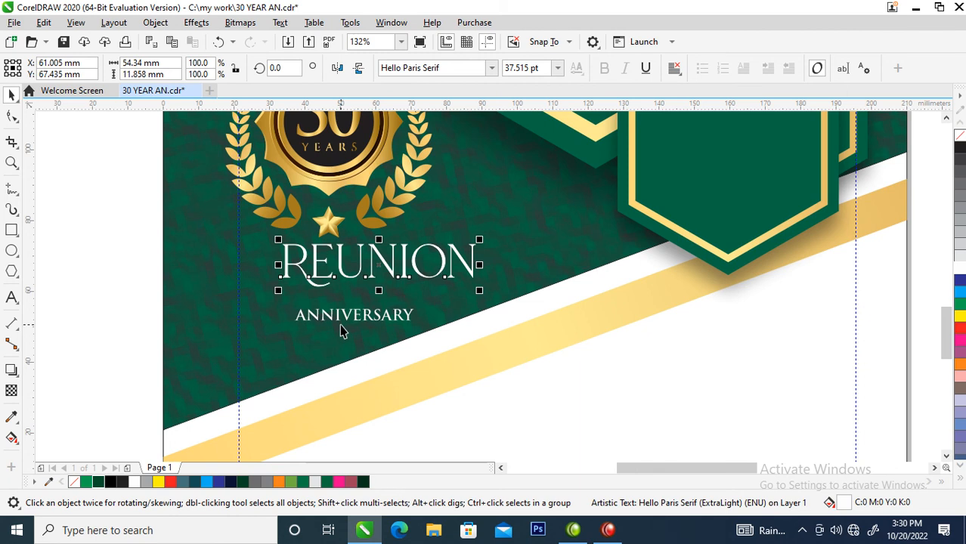
Give "Reunion" a 2-point outline with round corners and round caps, placed behind the fill and scaling with the object
{"action": "key", "text": "z"}
{"action": "left_click_drag", "start_coordinate": [193, 161], "coordinate": [538, 362]}
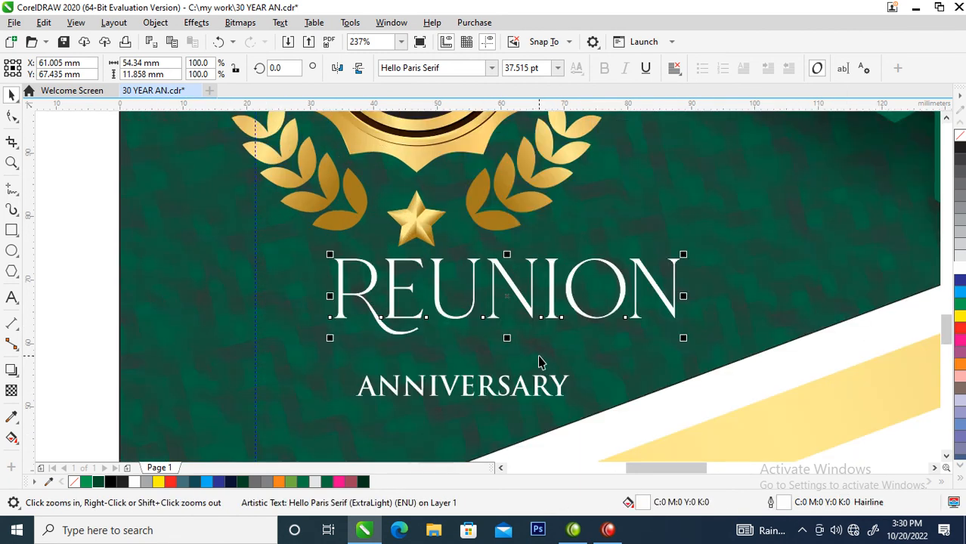
{"action": "key", "text": "F12"}
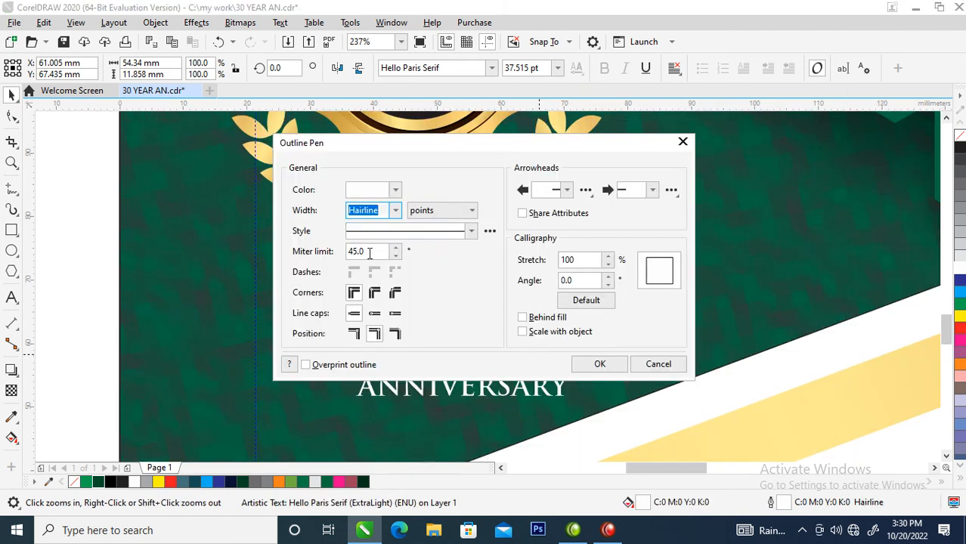
{"action": "type", "text": "2"}
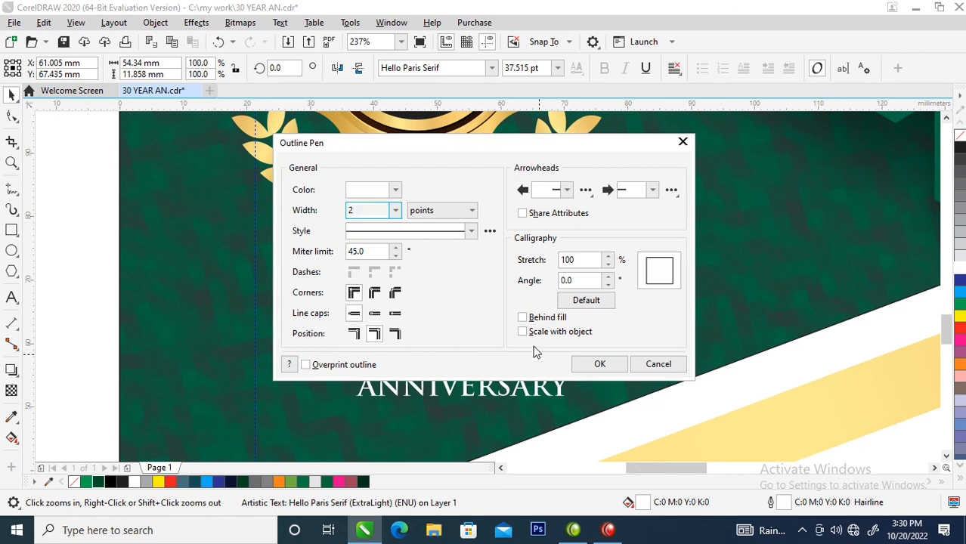
{"action": "left_click", "coordinate": [374, 292]}
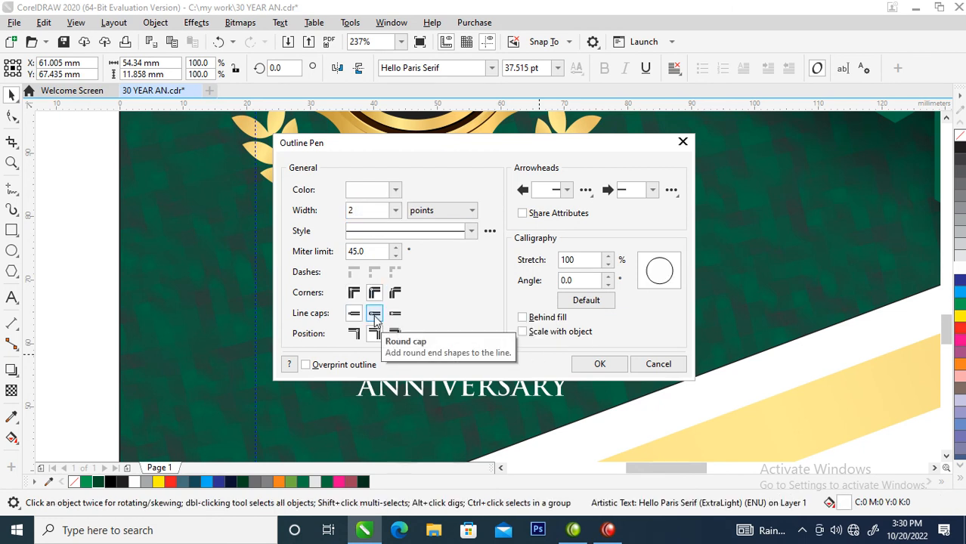
{"action": "left_click", "coordinate": [374, 314]}
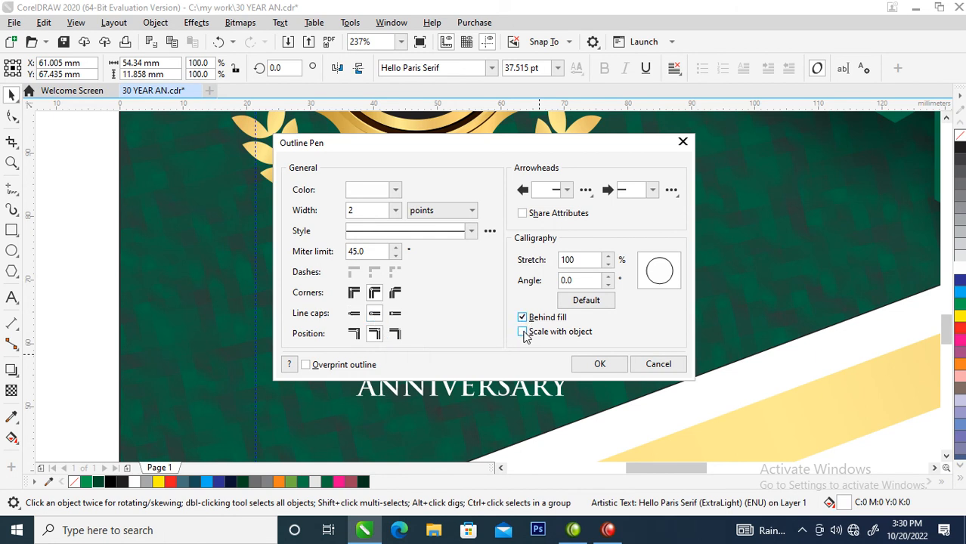
{"action": "left_click", "coordinate": [522, 332]}
{"action": "left_click", "coordinate": [597, 366]}
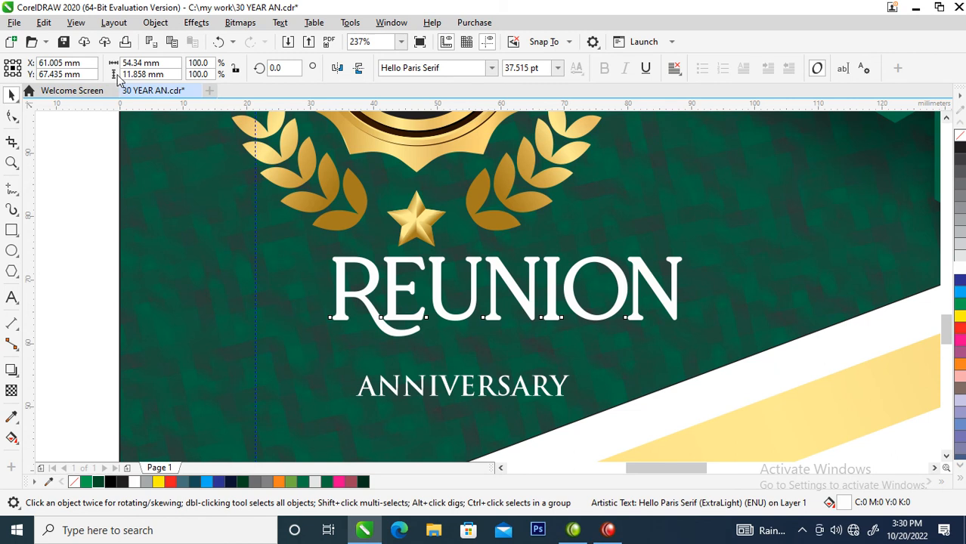
Convert the outline of "Reunion" to an object and weld it with the text into one shape
{"action": "left_click", "coordinate": [155, 22]}
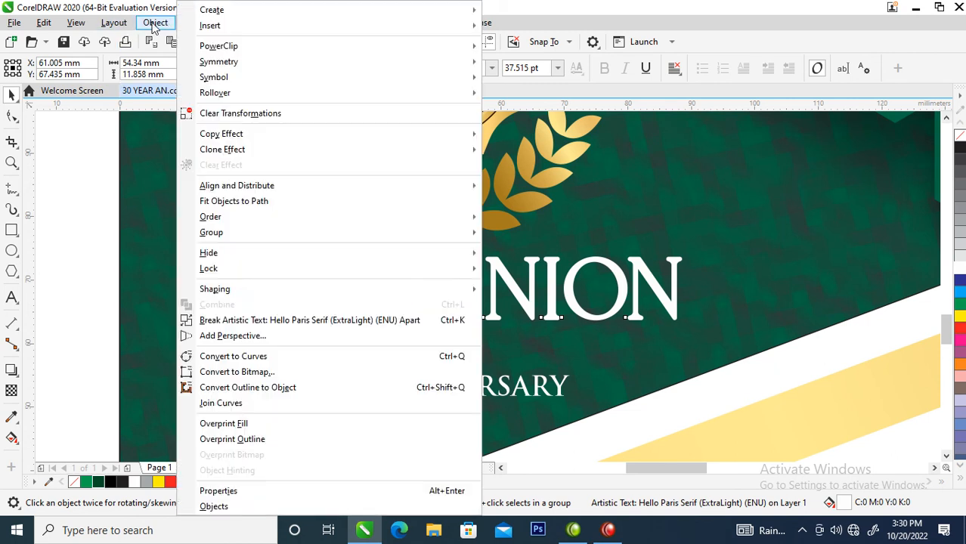
{"action": "left_click", "coordinate": [257, 390]}
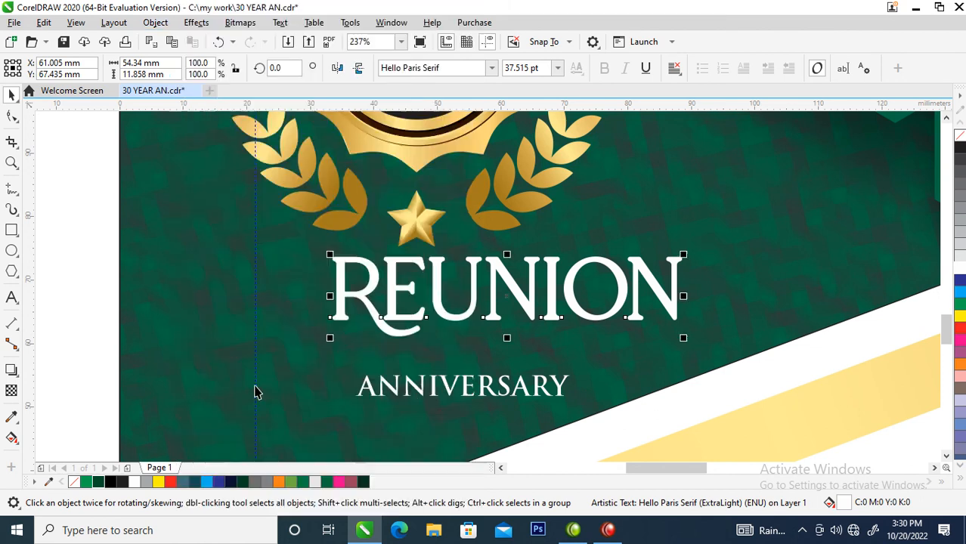
{"action": "left_click_drag", "start_coordinate": [230, 225], "coordinate": [733, 365]}
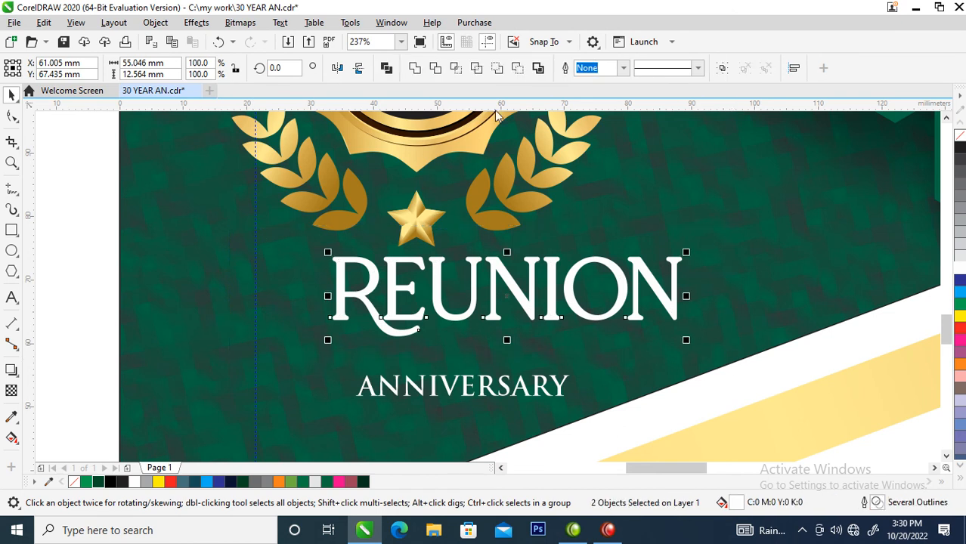
{"action": "left_click", "coordinate": [414, 68]}
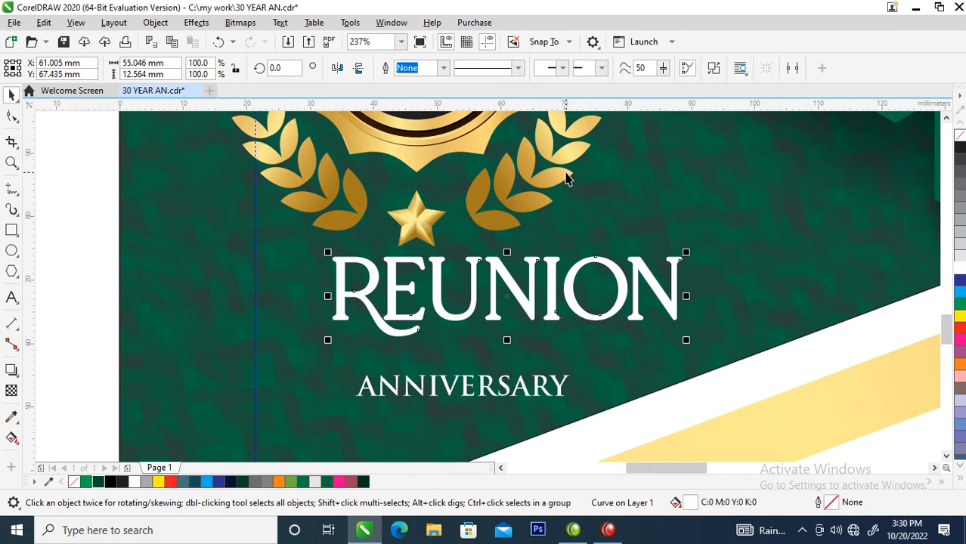
Copy all properties of the gold emblem onto the welded "Reunion" shape
{"action": "left_click_drag", "start_coordinate": [566, 180], "coordinate": [553, 288]}
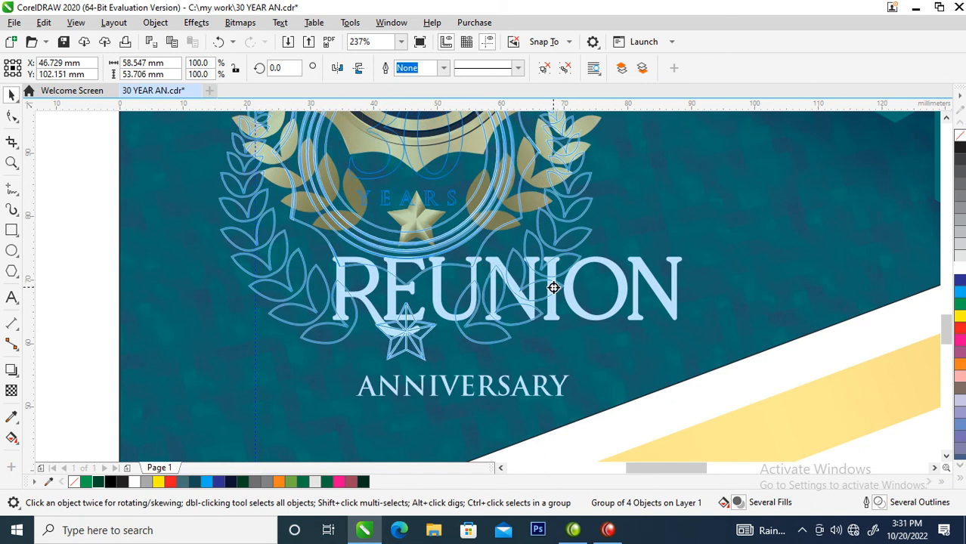
{"action": "left_click_drag", "start_coordinate": [554, 287], "coordinate": [552, 290]}
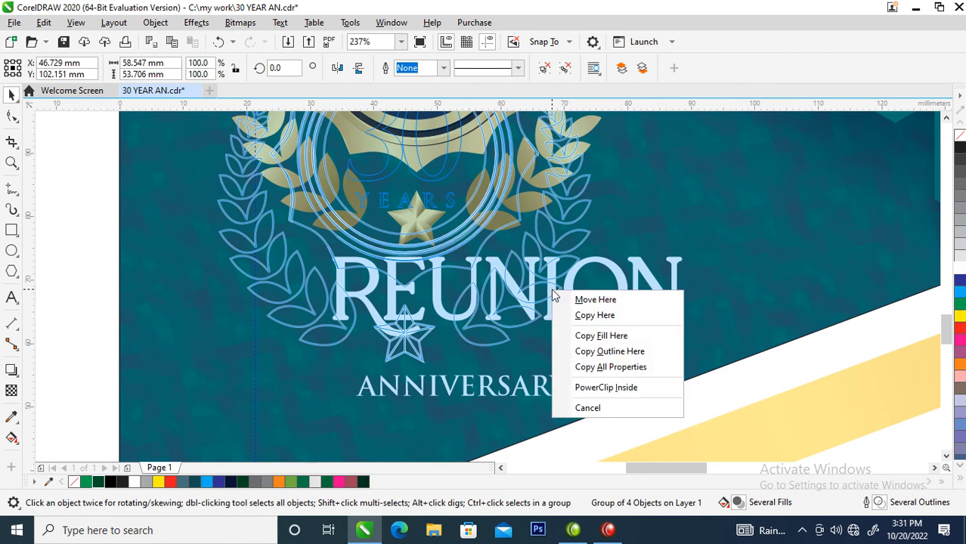
{"action": "left_click", "coordinate": [612, 368]}
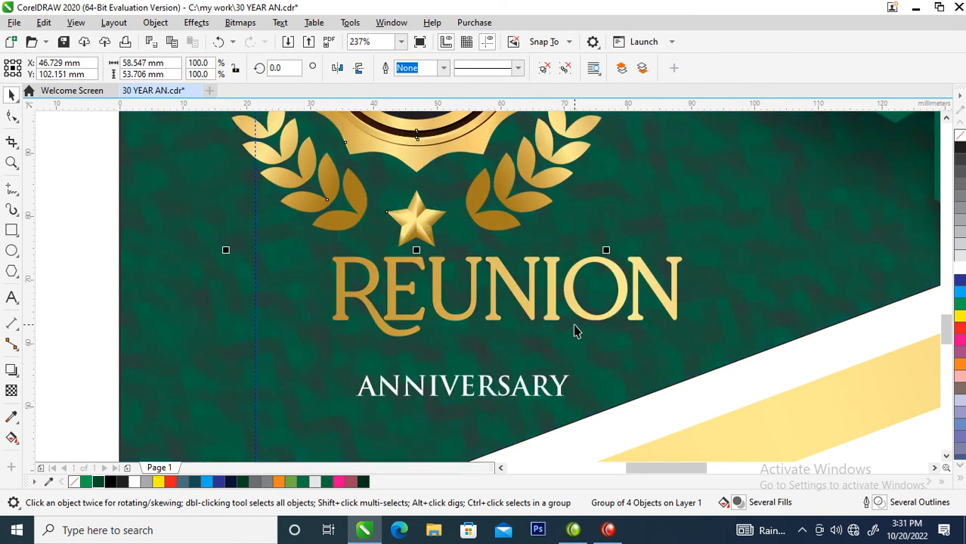
Repeat the gold property copy on "ANNIVERSARY", enlarge it to about 26 pt and move it close beneath "Reunion"
{"action": "left_click", "coordinate": [549, 388]}
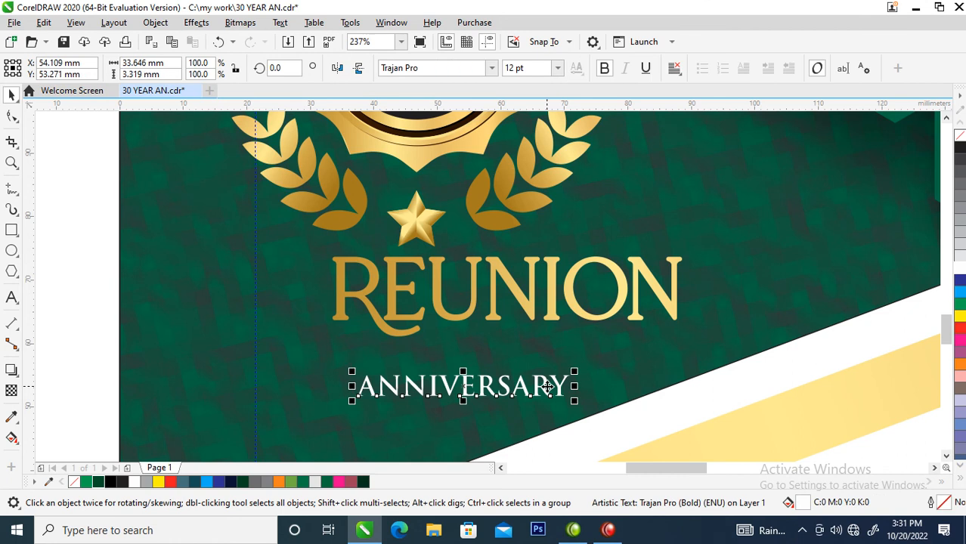
{"action": "key", "text": "ctrl+r"}
{"action": "left_click_drag", "start_coordinate": [574, 371], "coordinate": [827, 287]}
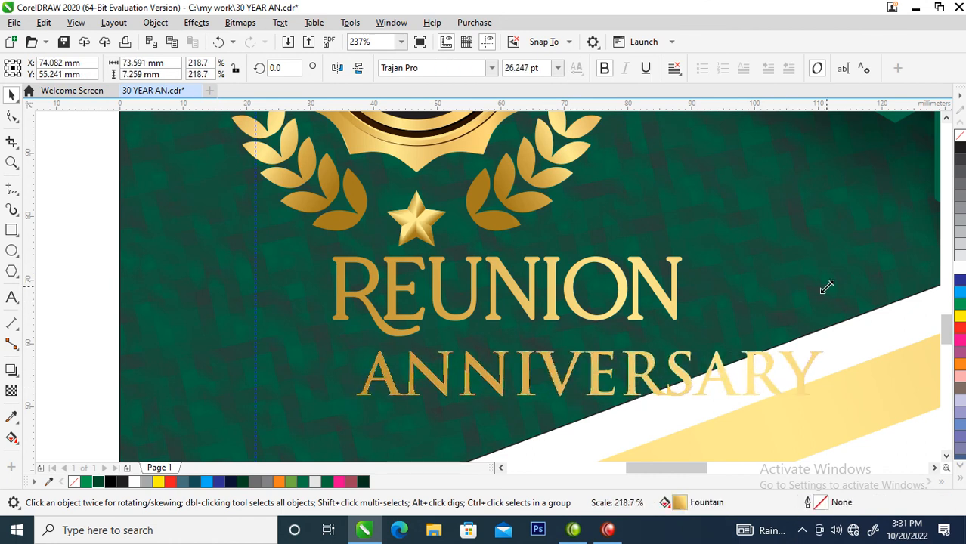
{"action": "left_click_drag", "start_coordinate": [681, 380], "coordinate": [652, 355]}
Move the grouped badge emblem up and slightly left, leaving a gap above "Reunion"
{"action": "scroll", "coordinate": [651, 352], "scroll_direction": "down", "scroll_amount": 3}
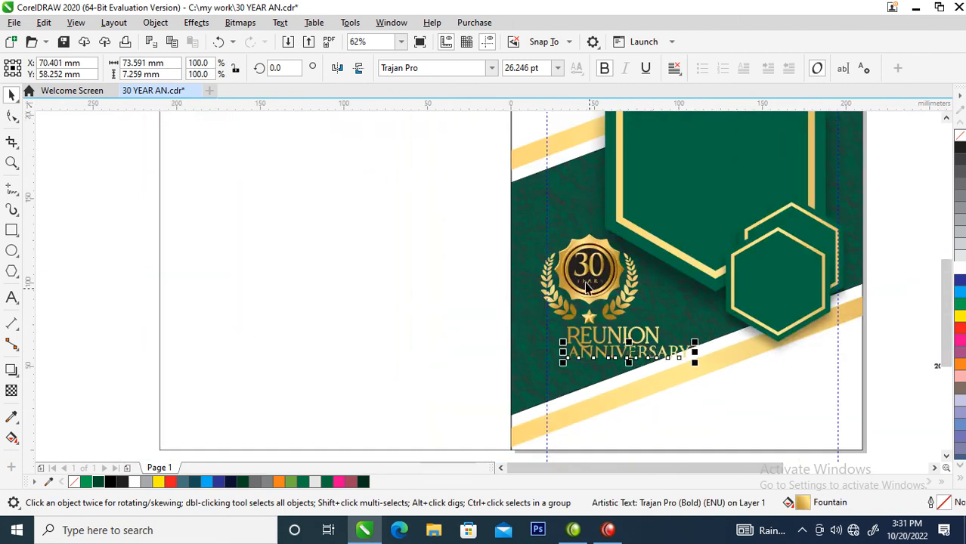
{"action": "left_click", "coordinate": [592, 256]}
{"action": "left_click_drag", "start_coordinate": [592, 258], "coordinate": [581, 213]}
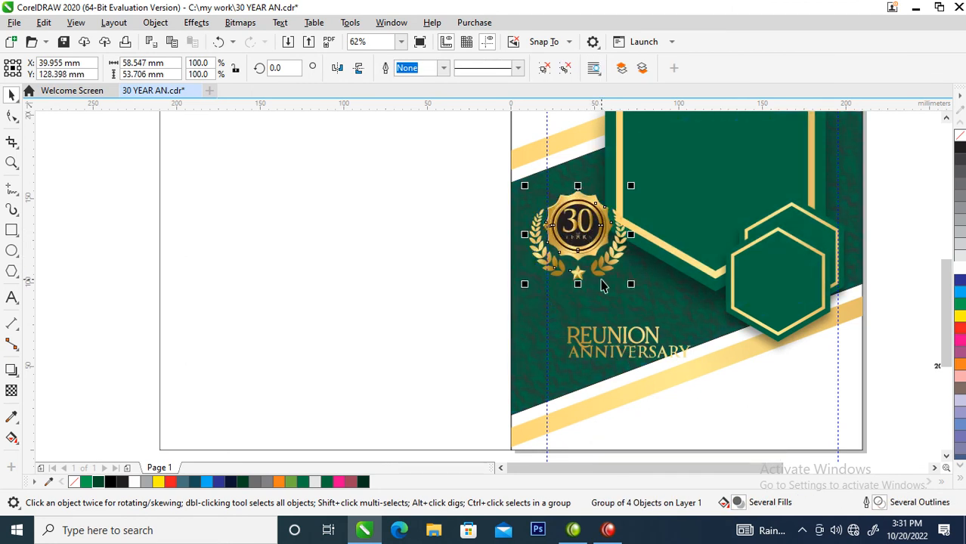
Move "REUNION ANNIVERSARY" up beneath the gold badge, then shrink the badge and position it just above the lettering
{"action": "left_click_drag", "start_coordinate": [515, 306], "coordinate": [731, 399]}
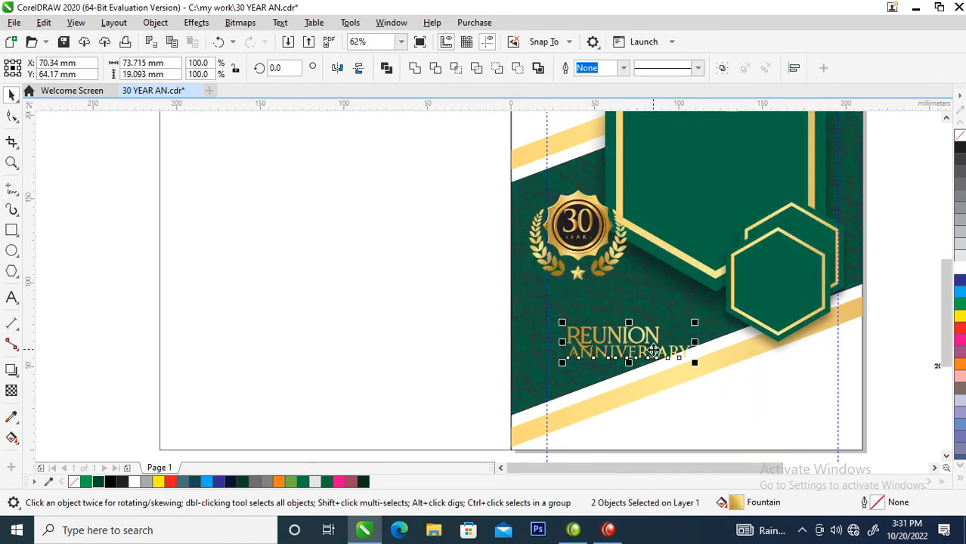
{"action": "left_click_drag", "start_coordinate": [654, 341], "coordinate": [625, 291]}
{"action": "left_click", "coordinate": [626, 291]}
{"action": "left_click", "coordinate": [605, 211]}
{"action": "left_click_drag", "start_coordinate": [631, 181], "coordinate": [606, 188]}
{"action": "left_click_drag", "start_coordinate": [575, 237], "coordinate": [587, 240]}
Move the badge and lettering down together along the left guideline, enlarge them to about 84 × 68 mm and group them
{"action": "left_click_drag", "start_coordinate": [492, 183], "coordinate": [700, 349]}
{"action": "left_click_drag", "start_coordinate": [602, 261], "coordinate": [609, 289]}
{"action": "left_click_drag", "start_coordinate": [675, 235], "coordinate": [686, 225]}
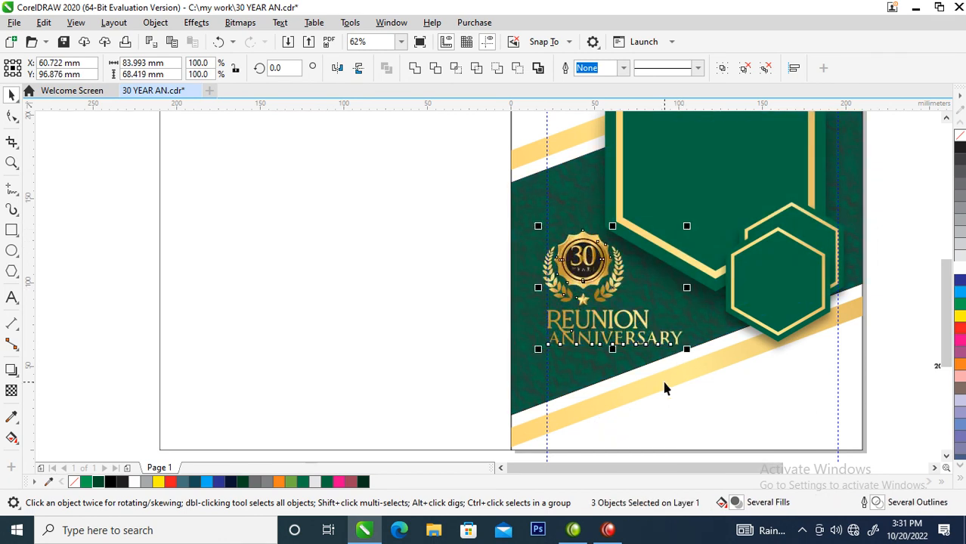
{"action": "key", "text": "ctrl+g"}
Nudge the large hexagon slightly down and move the two small overlapping hexagons down to its lower edge
{"action": "scroll", "coordinate": [665, 386], "scroll_direction": "down", "scroll_amount": 4}
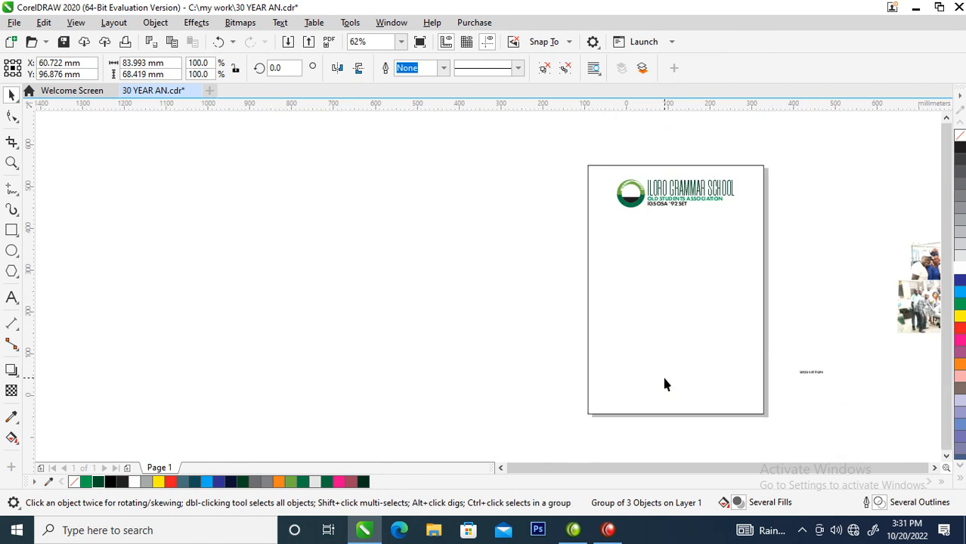
{"action": "key", "text": "z"}
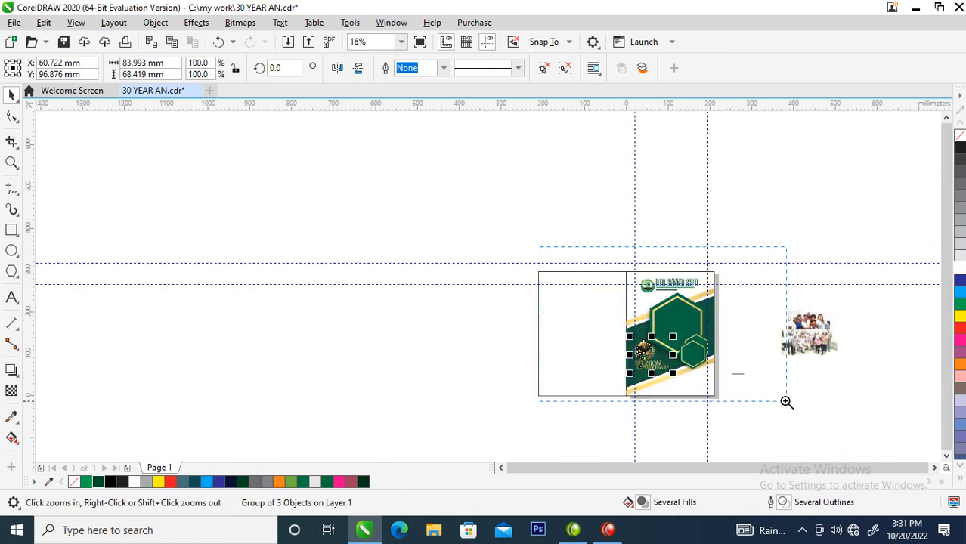
{"action": "key", "text": "F4"}
{"action": "left_click", "coordinate": [523, 277]}
{"action": "mouse_move", "coordinate": [525, 284]}
{"action": "left_mouse_down"}
{"action": "mouse_move", "coordinate": [527, 307]}
{"action": "mouse_move", "coordinate": [523, 293]}
{"action": "left_mouse_up"}
{"action": "left_click_drag", "start_coordinate": [574, 252], "coordinate": [464, 401]}
{"action": "left_click_drag", "start_coordinate": [518, 338], "coordinate": [512, 364]}
Enlarge the large hexagon group to about 140%, roughly 181 × 202 mm with its shadow
{"action": "left_click", "coordinate": [538, 262]}
{"action": "left_click_drag", "start_coordinate": [566, 372], "coordinate": [583, 388]}
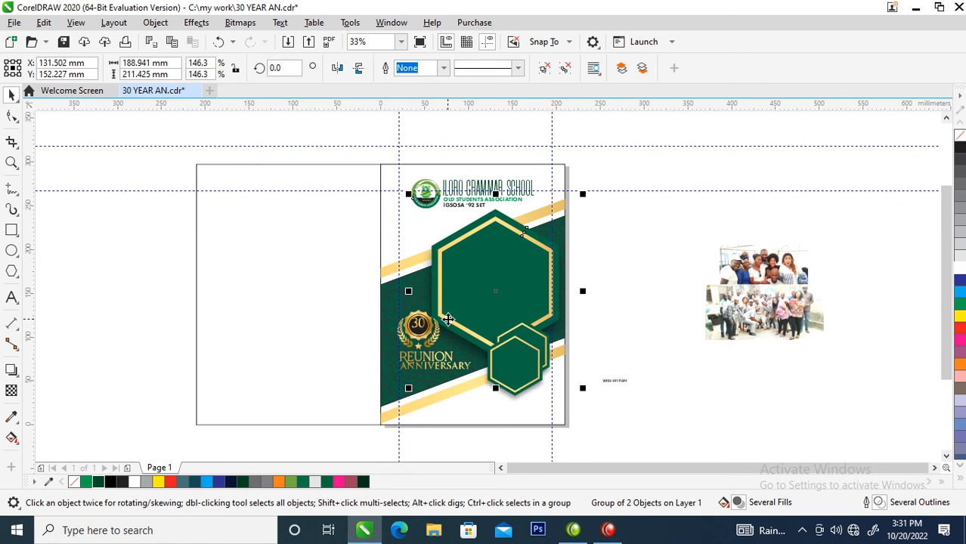
{"action": "left_click_drag", "start_coordinate": [409, 389], "coordinate": [415, 380]}
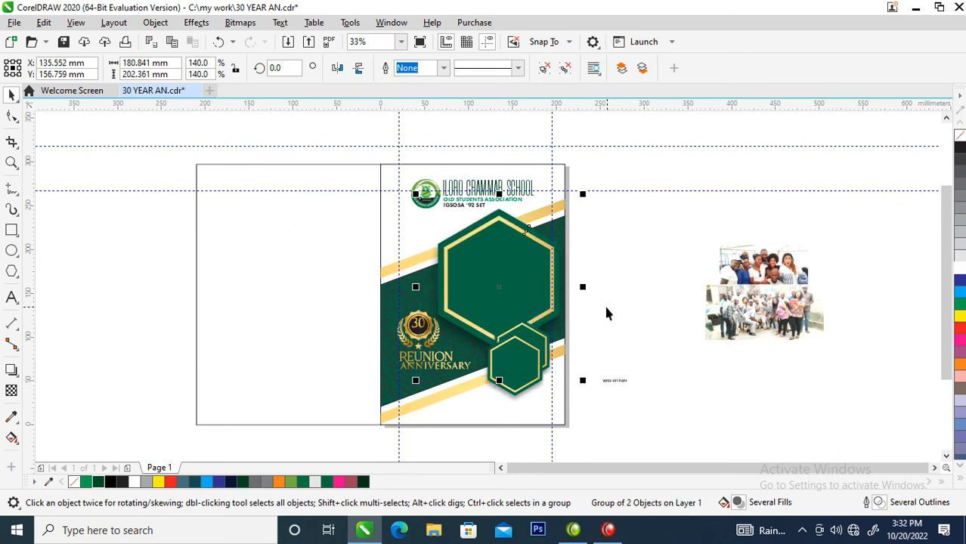
Group the two people photos and PowerClip them inside the large gold-bordered hexagon
{"action": "left_click", "coordinate": [755, 265]}
{"action": "left_click", "coordinate": [515, 244]}
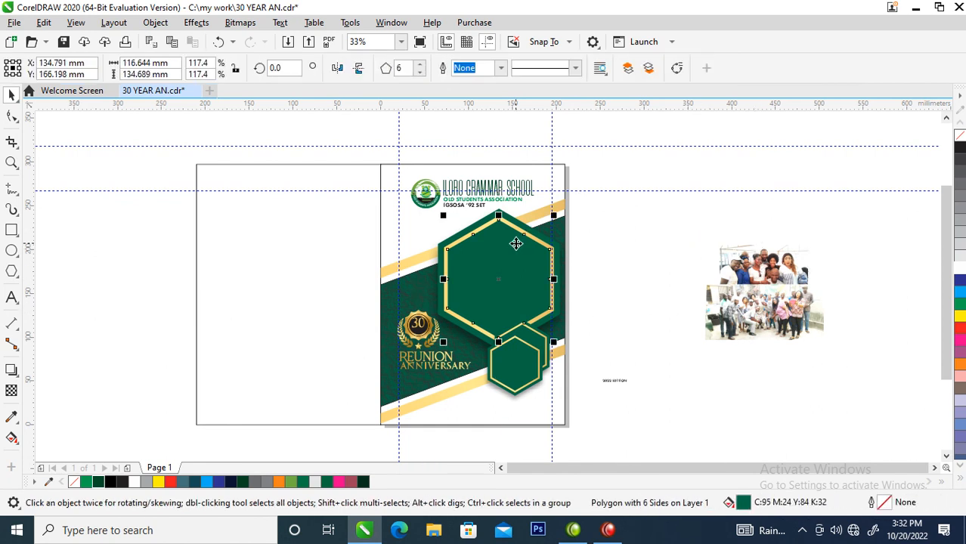
{"action": "left_click", "coordinate": [740, 277]}
{"action": "left_click", "coordinate": [759, 309], "text": "shift"}
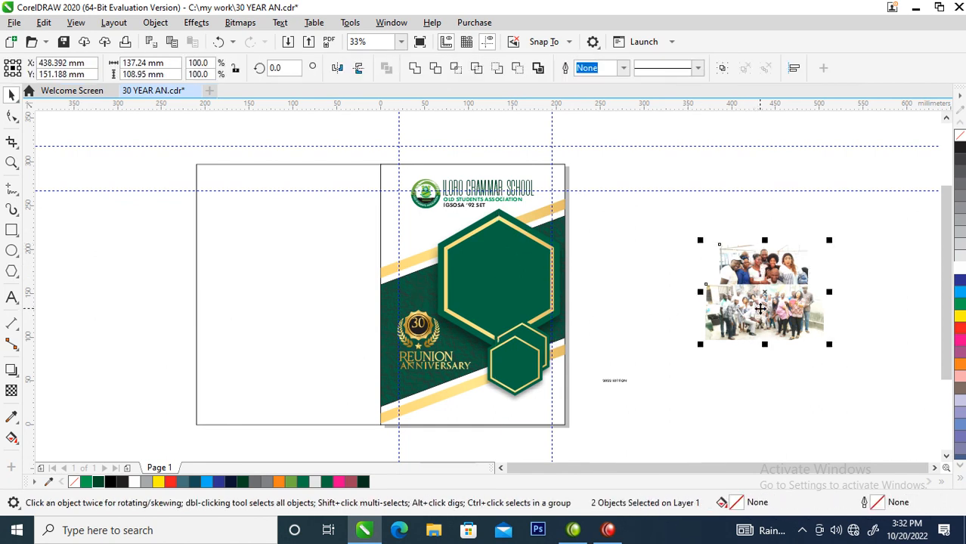
{"action": "key", "text": "ctrl+g"}
{"action": "left_click_drag", "start_coordinate": [759, 308], "coordinate": [505, 255]}
{"action": "left_click", "coordinate": [562, 302]}
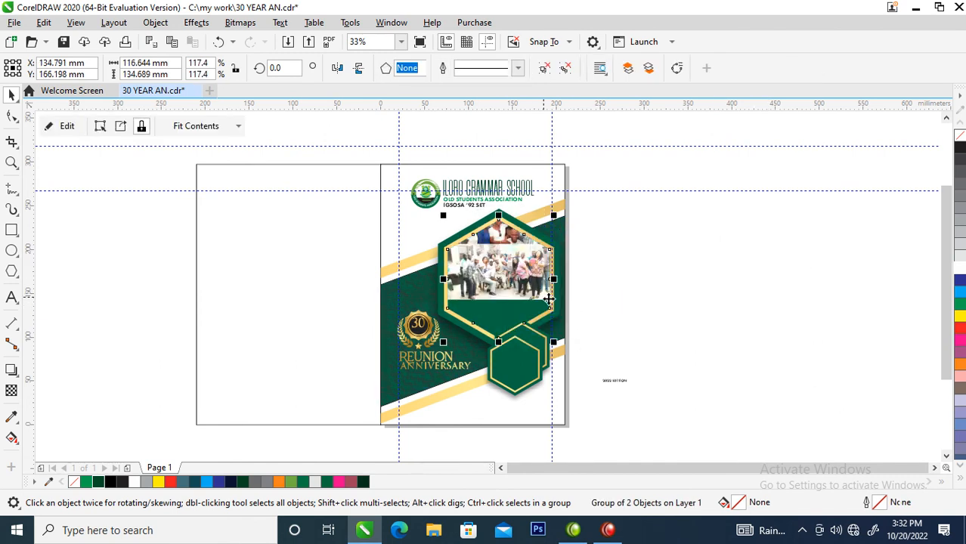
Centre the photo group within the large hexagon and enlarge it so that it fills the frame
{"action": "left_click", "coordinate": [510, 263], "text": "ctrl"}
{"action": "left_click_drag", "start_coordinate": [511, 262], "coordinate": [507, 288]}
{"action": "left_click", "coordinate": [507, 288]}
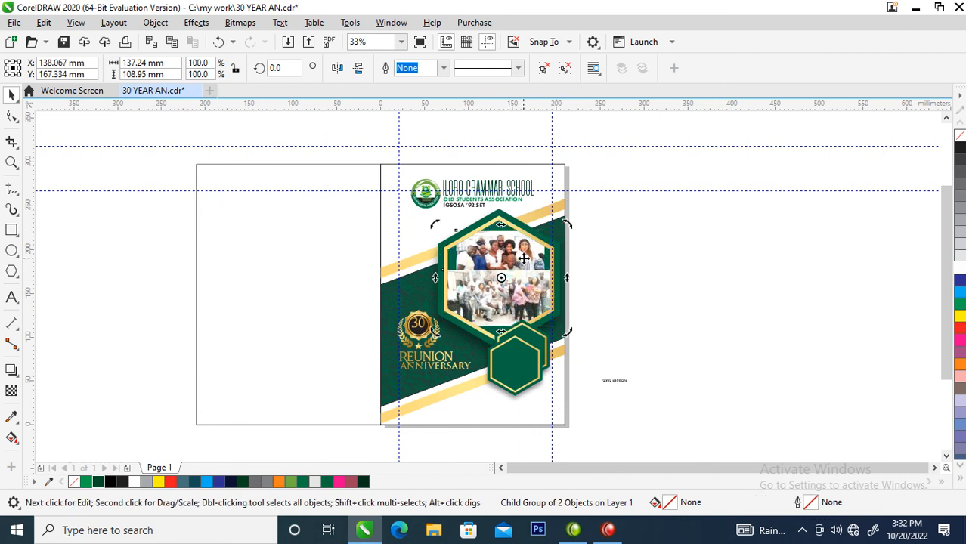
{"action": "left_click", "coordinate": [524, 259]}
{"action": "left_click_drag", "start_coordinate": [568, 222], "coordinate": [577, 218]}
{"action": "key", "text": "Escape"}
{"action": "left_click", "coordinate": [518, 284]}
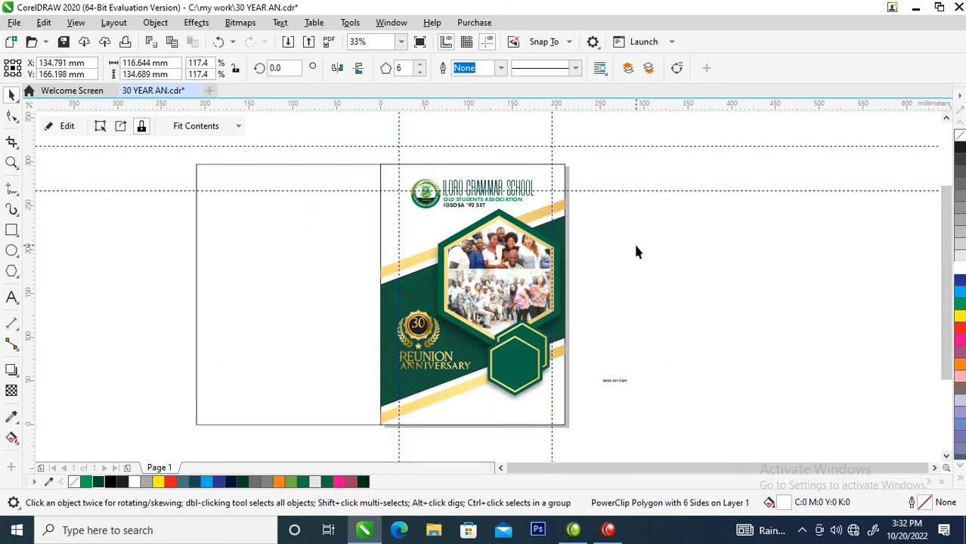
Copy all properties of the textured green band onto the blank left page rectangle
{"action": "left_click", "coordinate": [372, 311]}
{"action": "left_click", "coordinate": [380, 300]}
{"action": "right_click", "coordinate": [324, 273]}
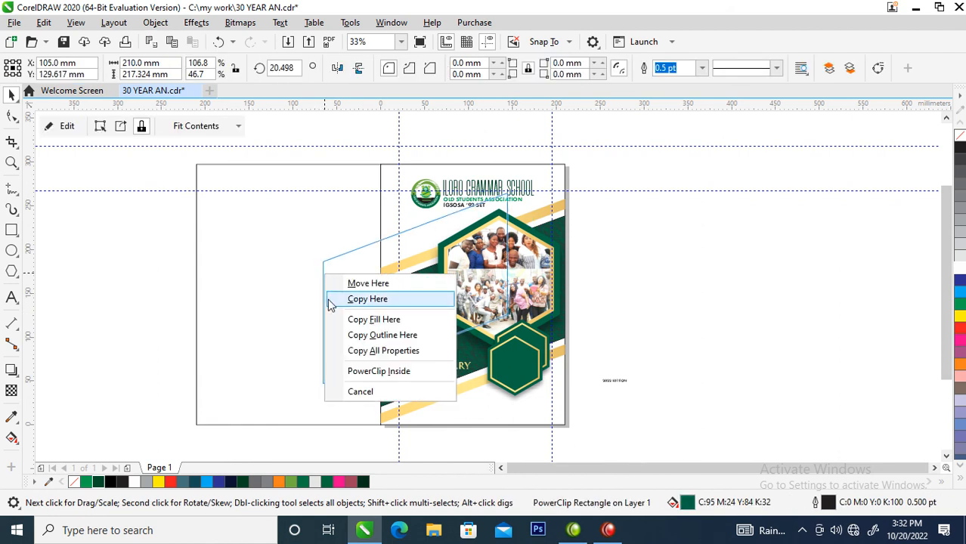
{"action": "left_click", "coordinate": [370, 351]}
{"action": "left_click_drag", "start_coordinate": [562, 221], "coordinate": [810, 237]}
{"action": "right_click", "coordinate": [811, 237]}
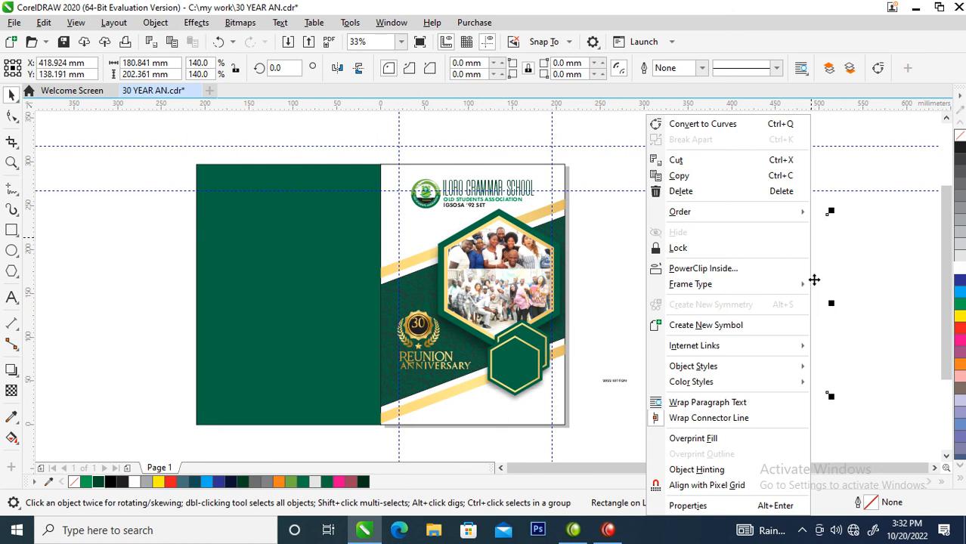
{"action": "left_click", "coordinate": [573, 270]}
{"action": "key", "text": "ctrl+z"}
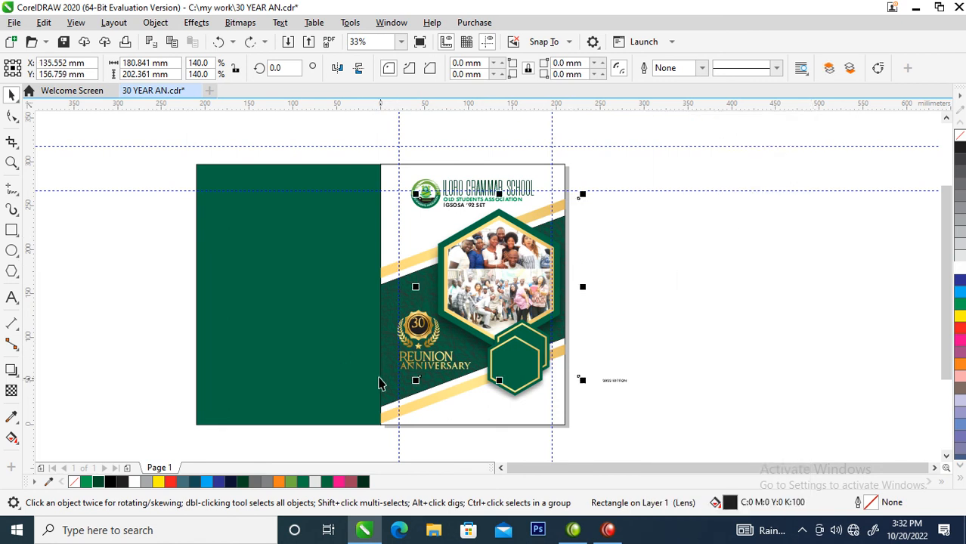
Place a copy of the textured green band beside the page and extract its PowerClip contents
{"action": "left_click", "coordinate": [388, 384]}
{"action": "key", "text": "F8"}
{"action": "key", "text": "space"}
{"action": "left_click", "coordinate": [682, 248], "text": "ctrl"}
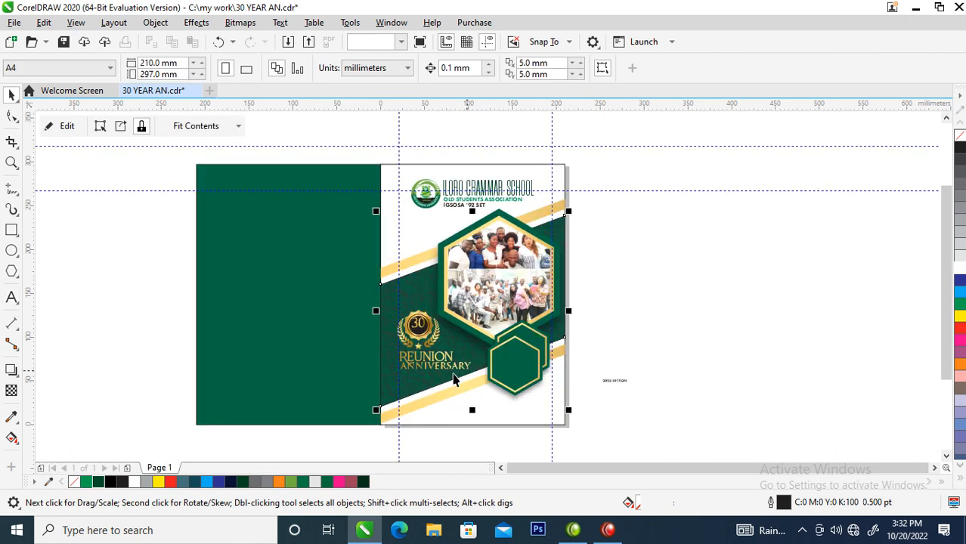
{"action": "left_click_drag", "start_coordinate": [384, 379], "coordinate": [763, 295]}
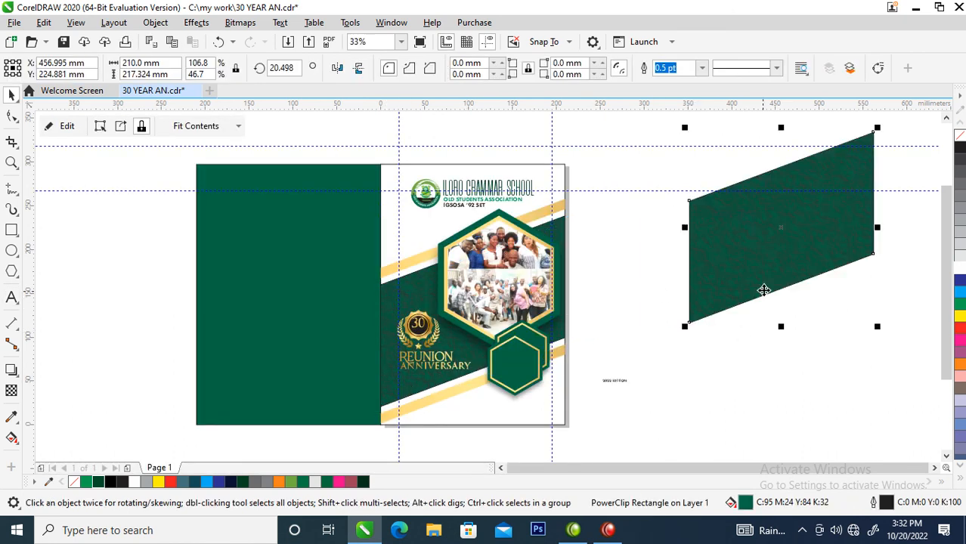
{"action": "right_click", "coordinate": [763, 295]}
{"action": "left_click", "coordinate": [821, 82]}
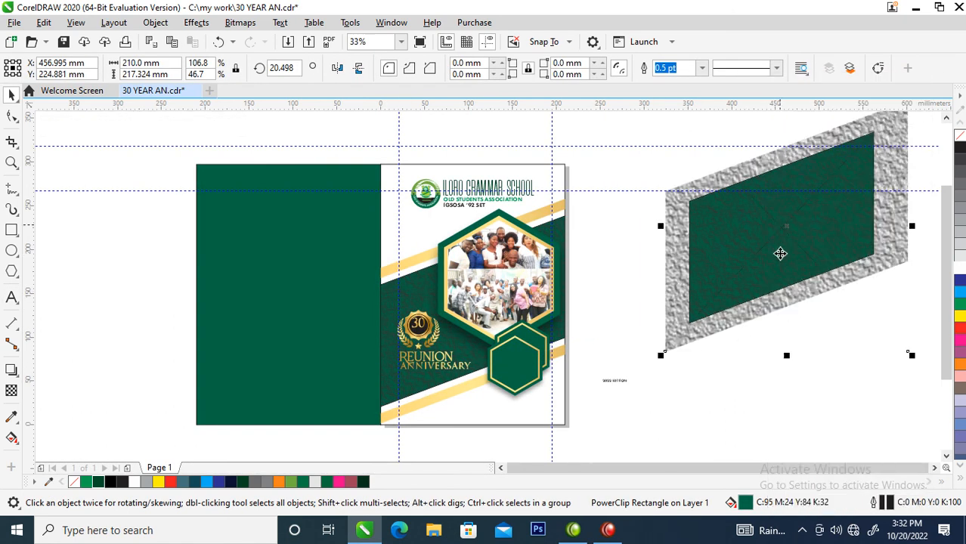
PowerClip the extracted texture bitmap inside the green left page and enlarge it to cover the whole page
{"action": "left_click_drag", "start_coordinate": [851, 266], "coordinate": [255, 256]}
{"action": "left_click", "coordinate": [315, 303]}
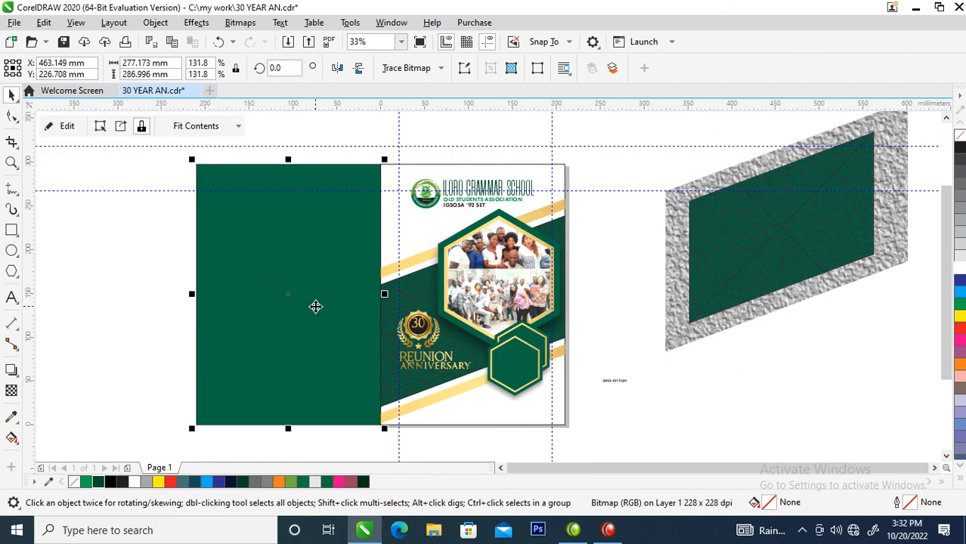
{"action": "left_click_drag", "start_coordinate": [254, 252], "coordinate": [382, 321]}
{"action": "left_click_drag", "start_coordinate": [411, 191], "coordinate": [577, 97]}
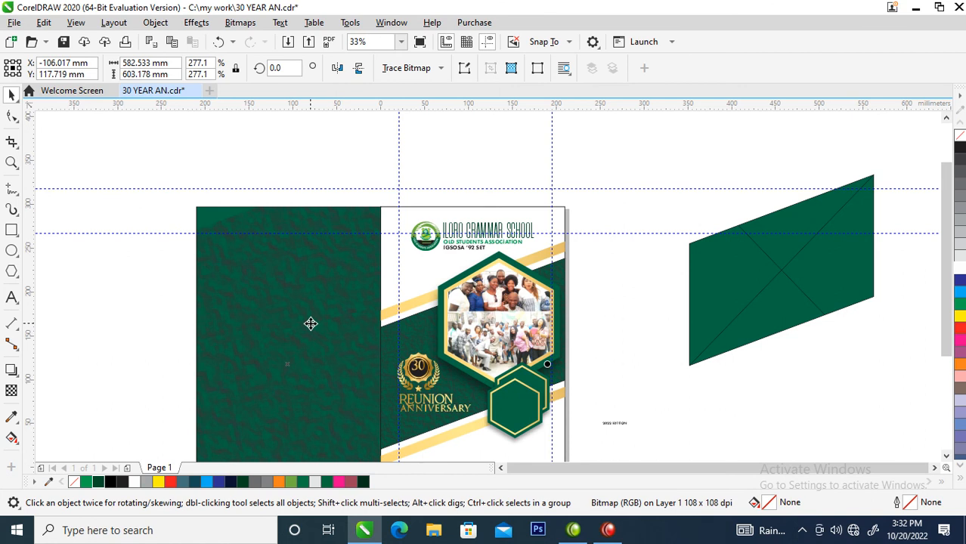
{"action": "key", "text": "ctrl+r"}
{"action": "left_click_drag", "start_coordinate": [319, 282], "coordinate": [271, 304]}
Delete the empty green band copy lying beside the page
{"action": "left_click", "coordinate": [838, 253]}
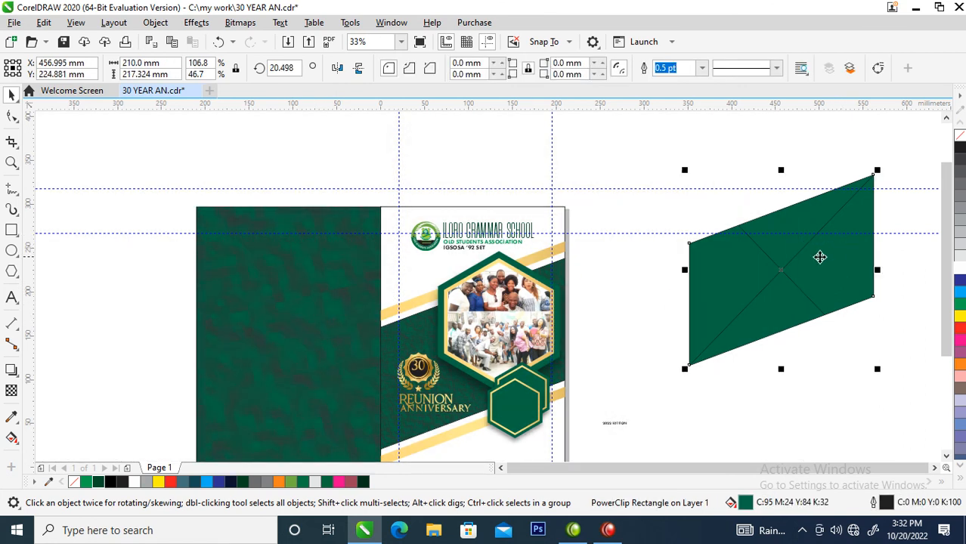
{"action": "key", "text": "Delete"}
Move the "2022 EDITION" text from outside the page into the front small hexagon
{"action": "key", "text": "z"}
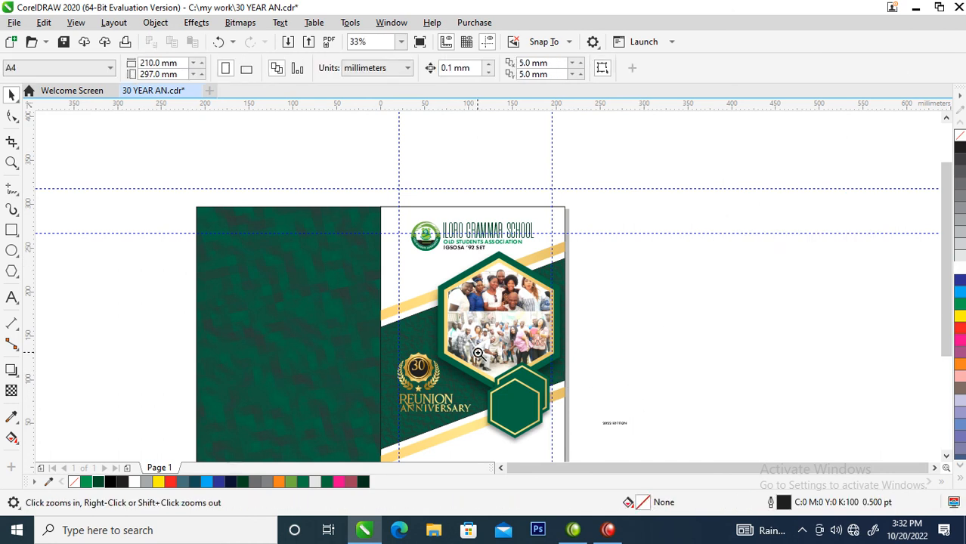
{"action": "left_click_drag", "start_coordinate": [418, 344], "coordinate": [678, 464]}
{"action": "key", "text": "space"}
{"action": "left_click_drag", "start_coordinate": [605, 278], "coordinate": [466, 254]}
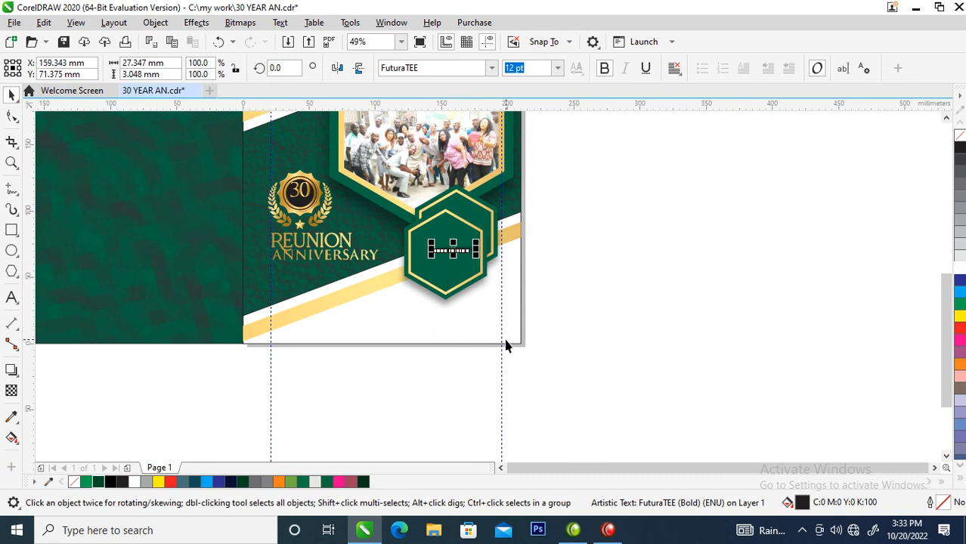
Copy all properties of the gold badge and lettering group onto "2022 EDITION" and remove its bold style
{"action": "key", "text": "space"}
{"action": "left_click_drag", "start_coordinate": [378, 197], "coordinate": [527, 331]}
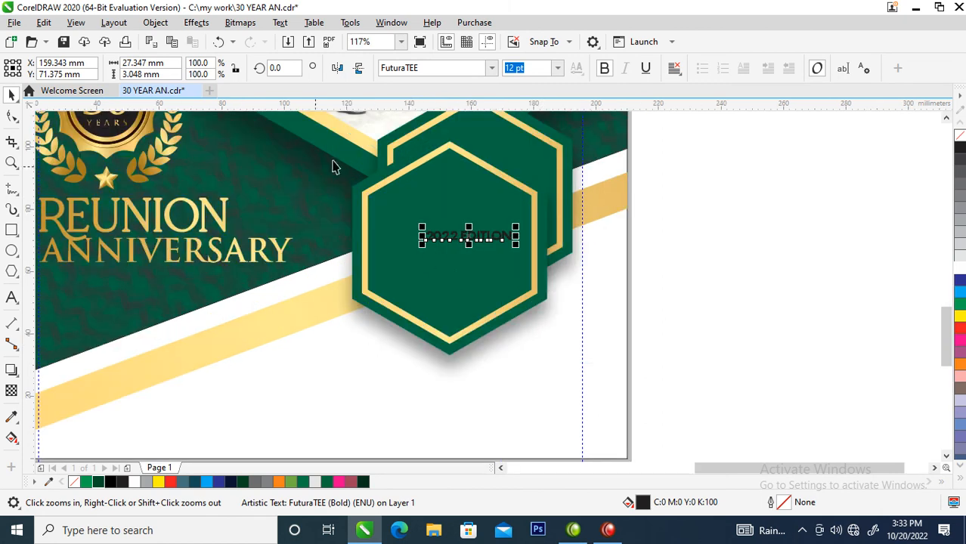
{"action": "left_click_drag", "start_coordinate": [166, 219], "coordinate": [448, 242]}
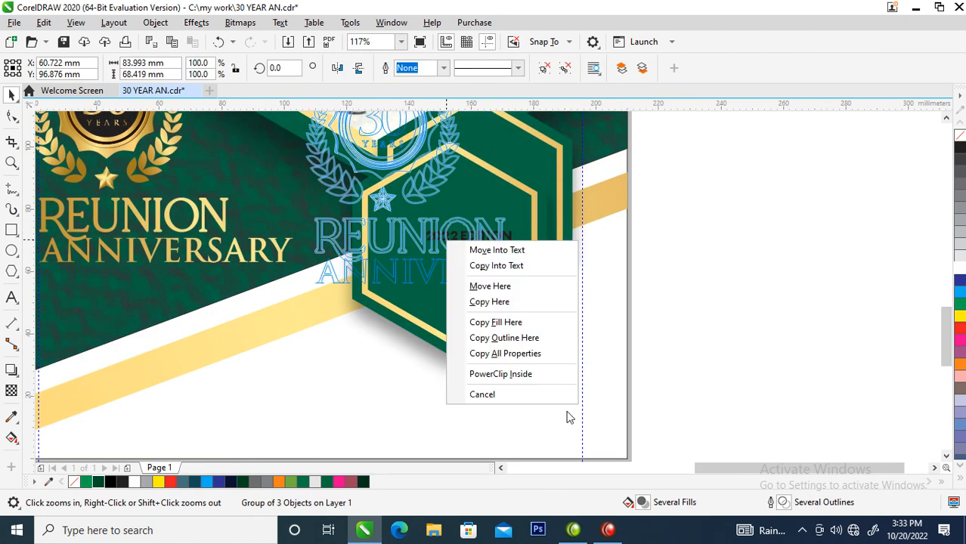
{"action": "left_click", "coordinate": [514, 352]}
{"action": "left_click", "coordinate": [509, 243]}
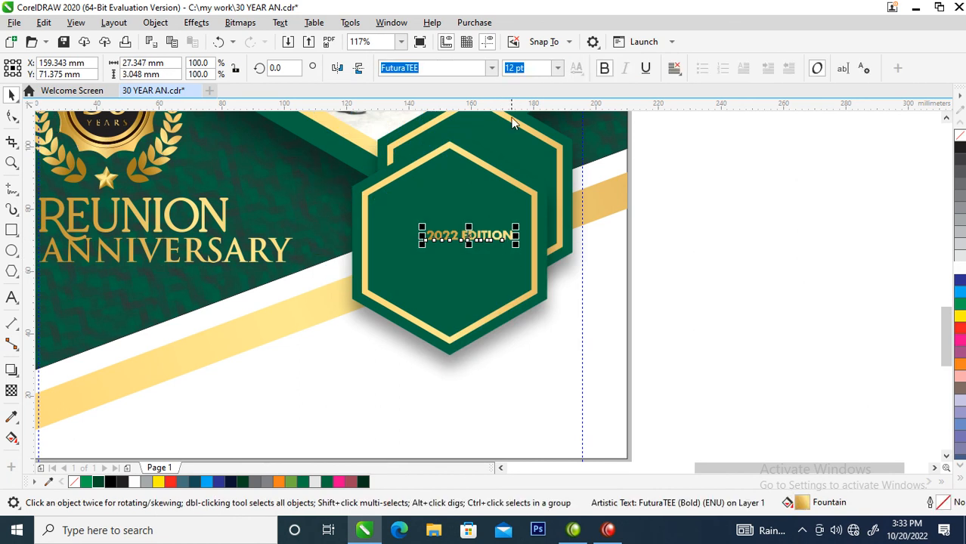
{"action": "left_click", "coordinate": [605, 70]}
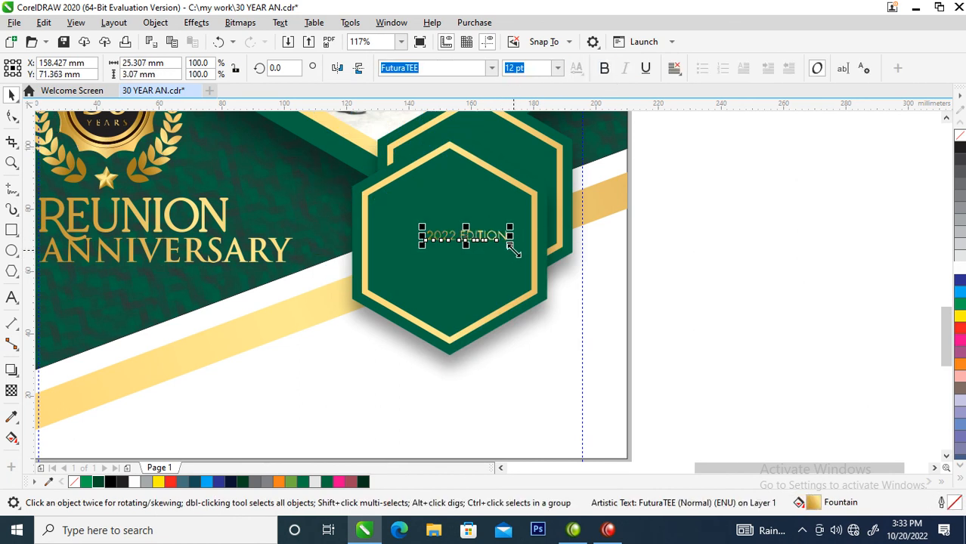
Break "2022 EDITION" into separate words, move "EDITION" into the hexagon's lower part and enlarge "2022" to about 46.7 pt
{"action": "key", "text": "ctrl+k"}
{"action": "left_click_drag", "start_coordinate": [506, 242], "coordinate": [464, 301]}
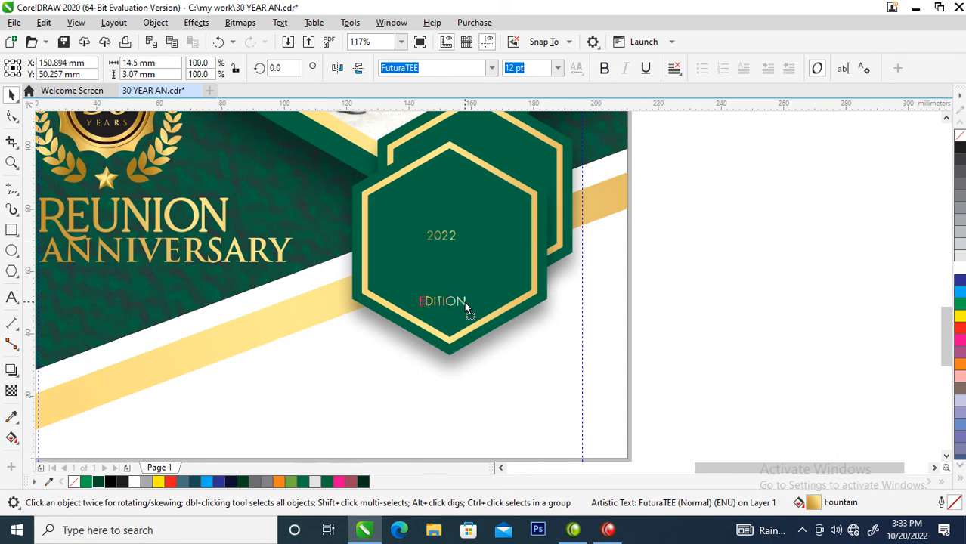
{"action": "left_click", "coordinate": [458, 227]}
{"action": "left_click", "coordinate": [460, 226], "text": "ctrl"}
{"action": "left_click_drag", "start_coordinate": [462, 225], "coordinate": [535, 200]}
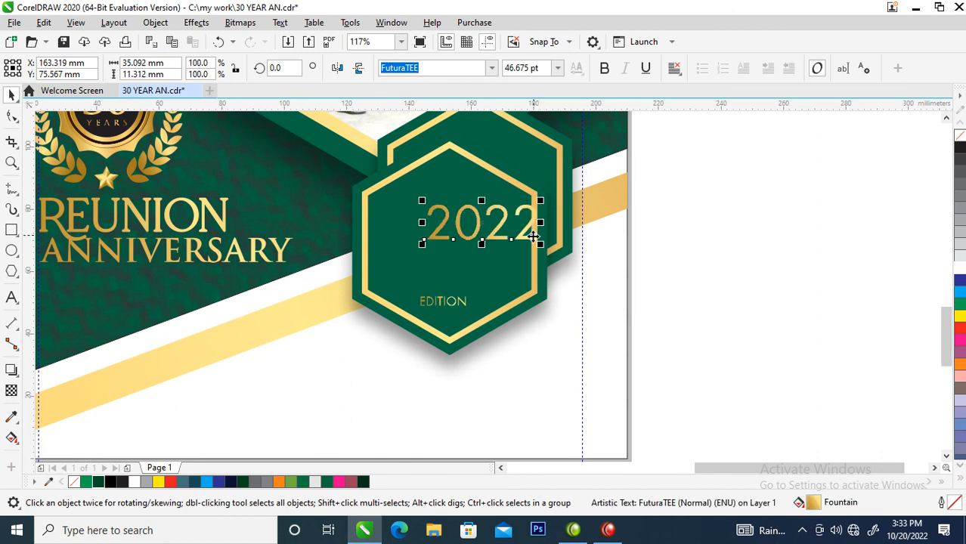
Break "2022" into single digits and move "22" down beneath "20", offset slightly to the right
{"action": "key", "text": "ctrl+k"}
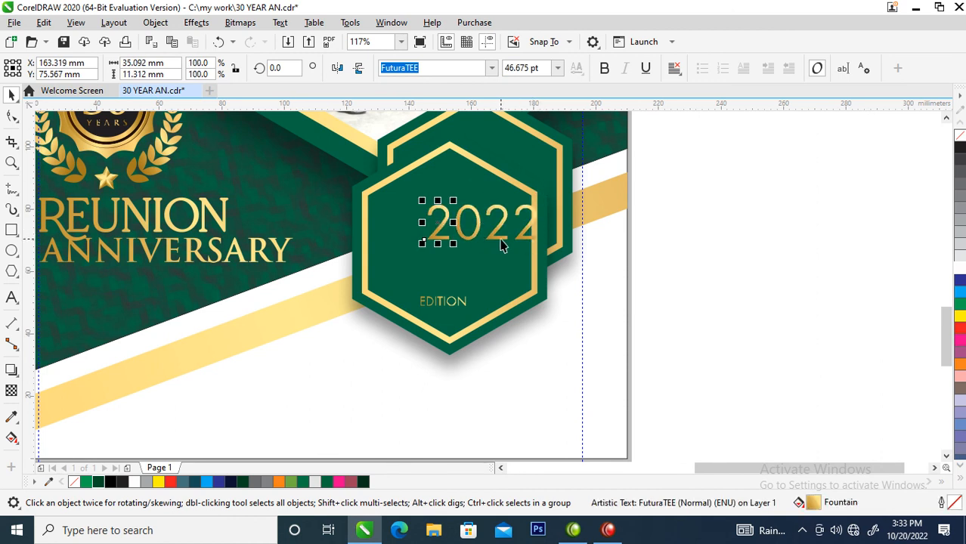
{"action": "left_click", "coordinate": [500, 243]}
{"action": "left_click", "coordinate": [517, 230], "text": "shift"}
{"action": "left_click_drag", "start_coordinate": [524, 238], "coordinate": [487, 278]}
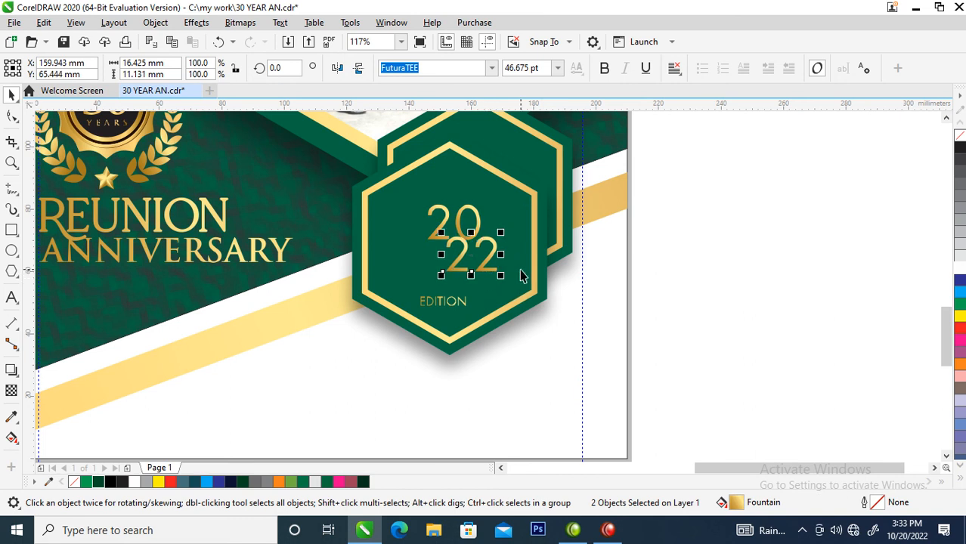
Group the four stacked digits of "2022" and enlarge them to fill most of the small hexagon above "EDITION"
{"action": "left_click_drag", "start_coordinate": [391, 183], "coordinate": [530, 296]}
{"action": "key", "text": "ctrl+g"}
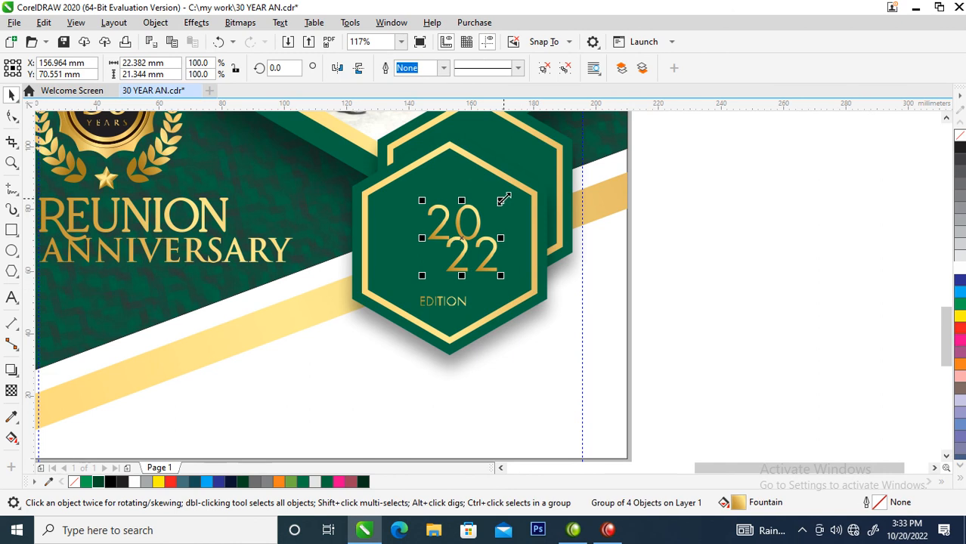
{"action": "left_click_drag", "start_coordinate": [501, 199], "coordinate": [478, 213]}
Widen the letter spacing of "EDITION" with the Shape tool until the word reaches the hexagon's right edge
{"action": "left_click", "coordinate": [452, 302]}
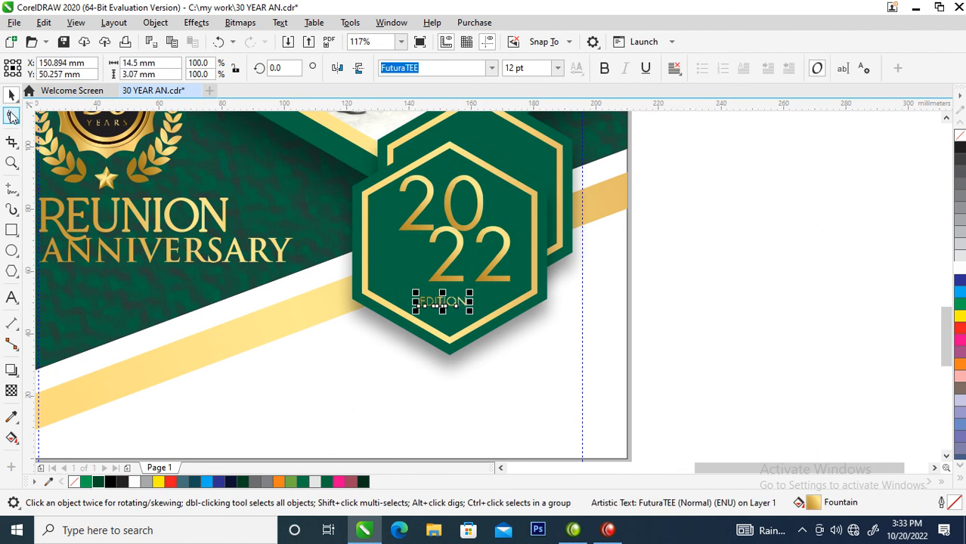
{"action": "left_click", "coordinate": [11, 114]}
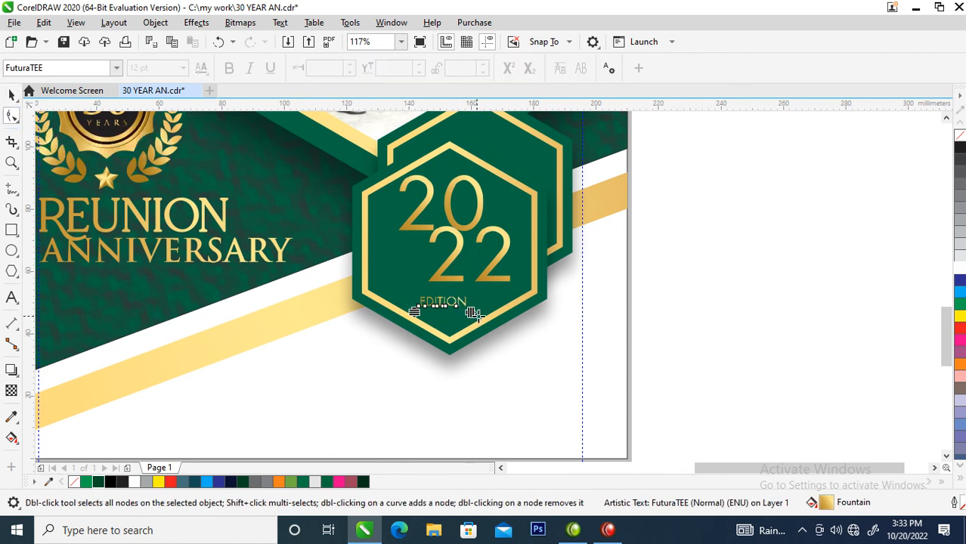
{"action": "left_click_drag", "start_coordinate": [473, 313], "coordinate": [537, 307]}
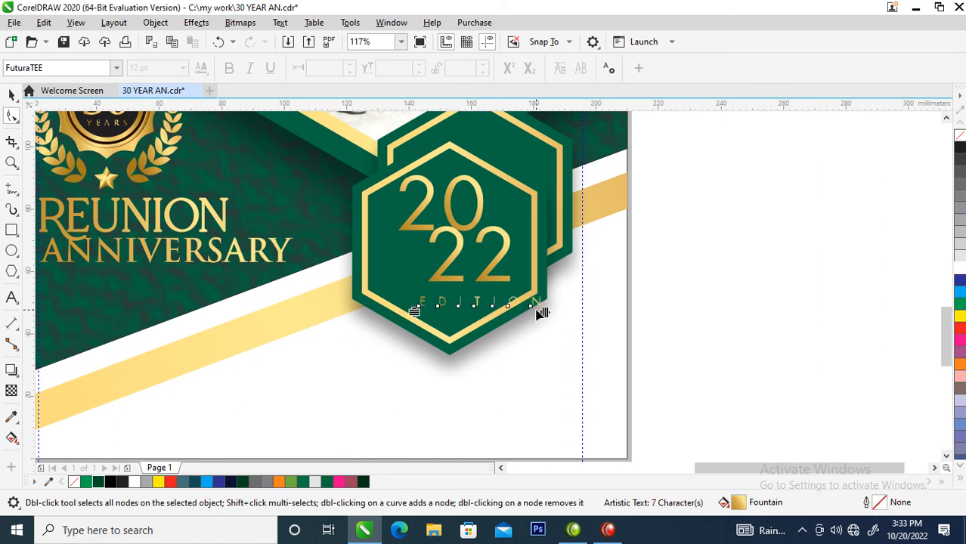
{"action": "key", "text": "space"}
{"action": "left_click", "coordinate": [514, 266], "text": "shift"}
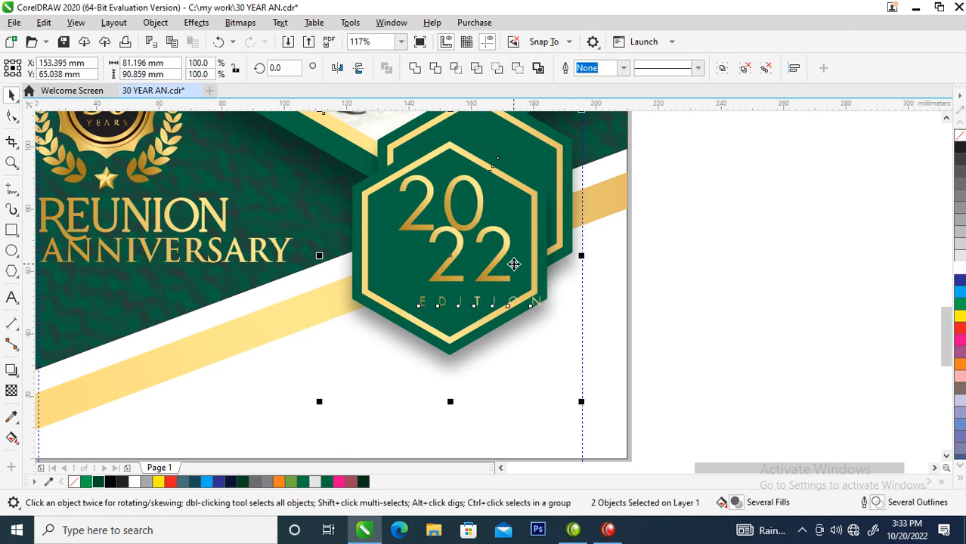
Centre "EDITION" horizontally in the small hexagon and move it up to sit just beneath "22"
{"action": "left_click", "coordinate": [712, 333]}
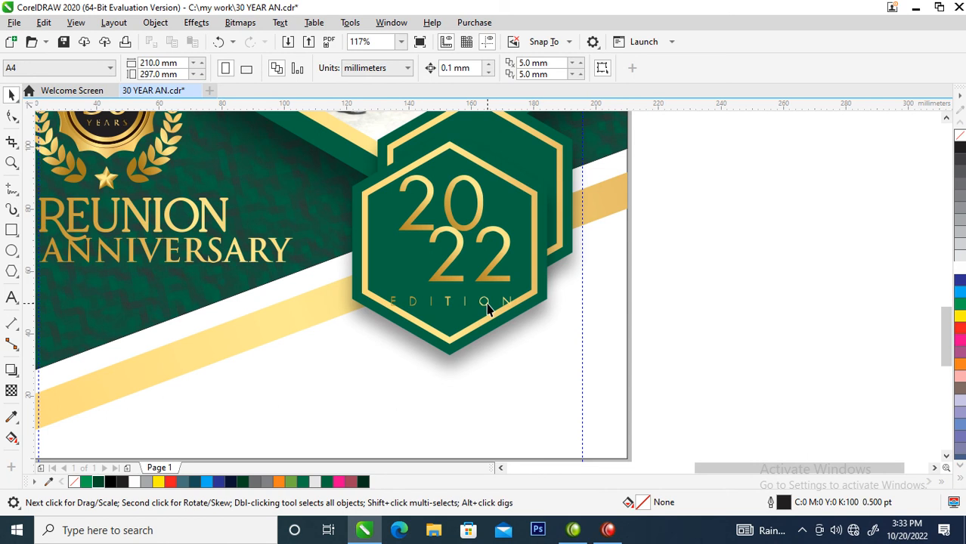
{"action": "left_click_drag", "start_coordinate": [487, 308], "coordinate": [488, 300]}
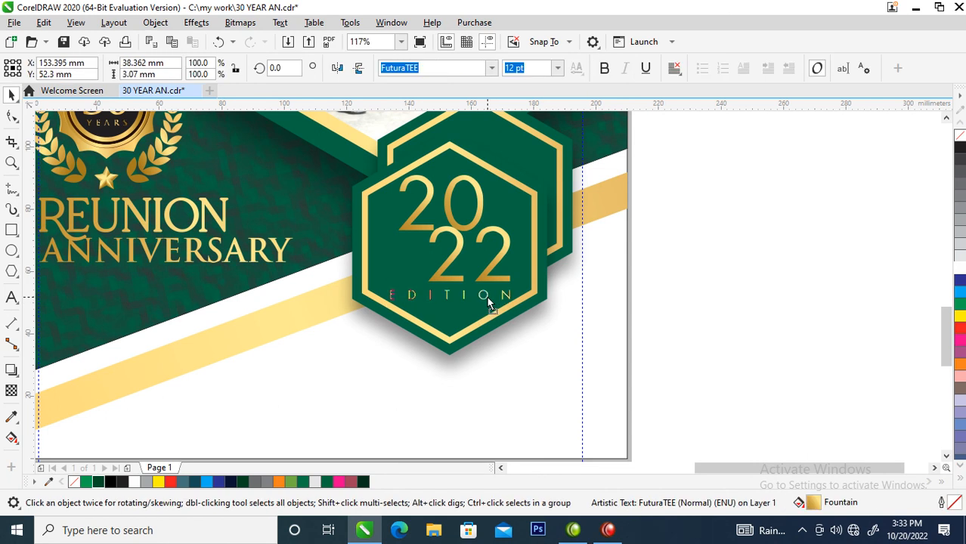
{"action": "left_click", "coordinate": [698, 296]}
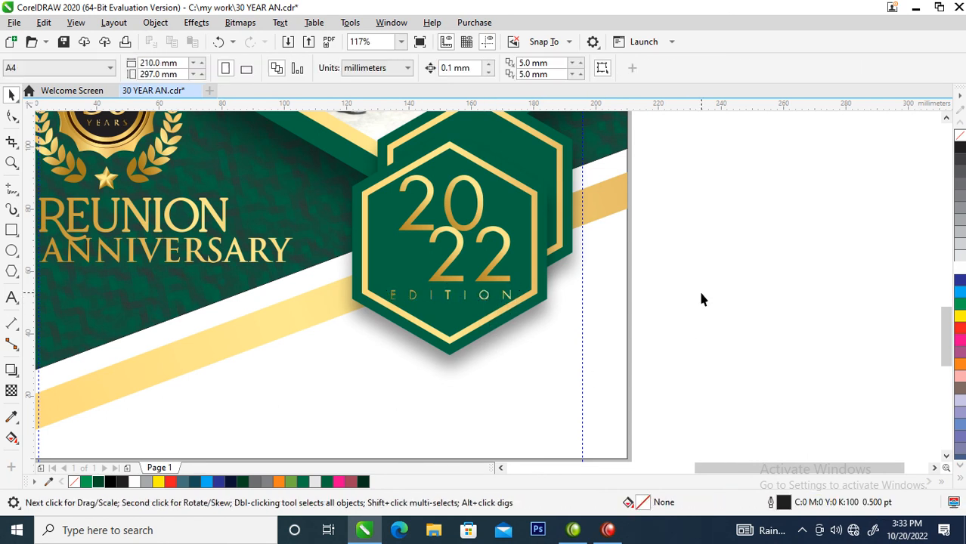
Remove the outline from both the front page rectangle and the textured green back page rectangle
{"action": "scroll", "coordinate": [687, 291], "scroll_direction": "down", "scroll_amount": 6}
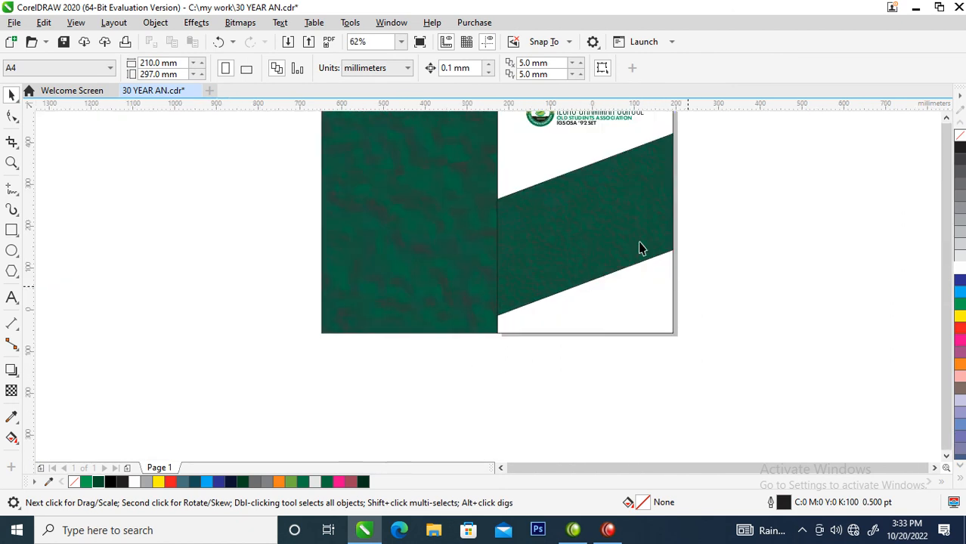
{"action": "key", "text": "z"}
{"action": "left_click_drag", "start_coordinate": [479, 167], "coordinate": [700, 318]}
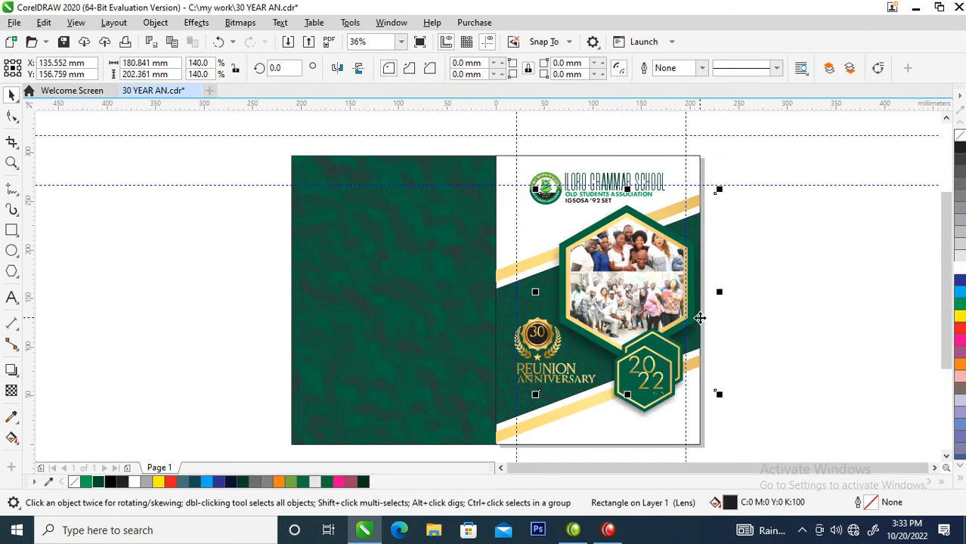
{"action": "left_click", "coordinate": [805, 268]}
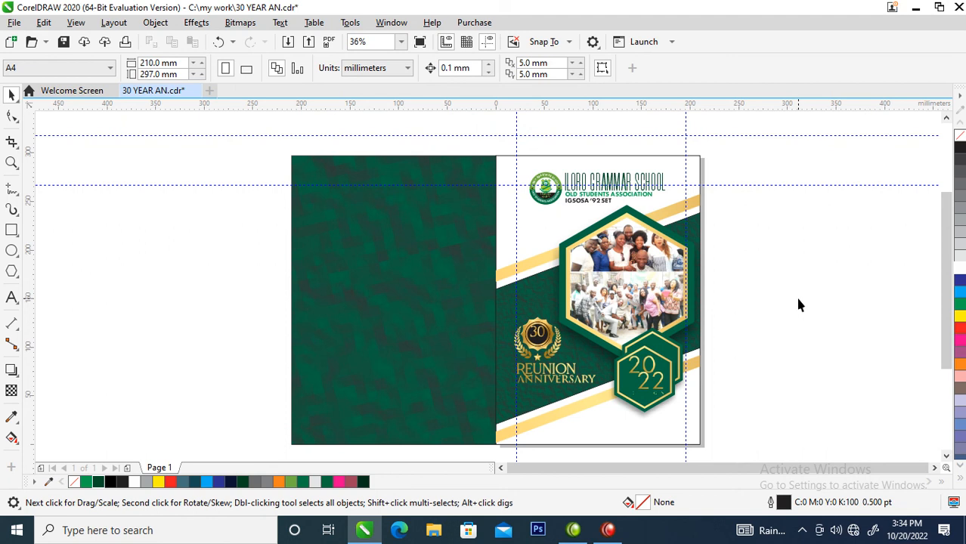
{"action": "left_click", "coordinate": [697, 167]}
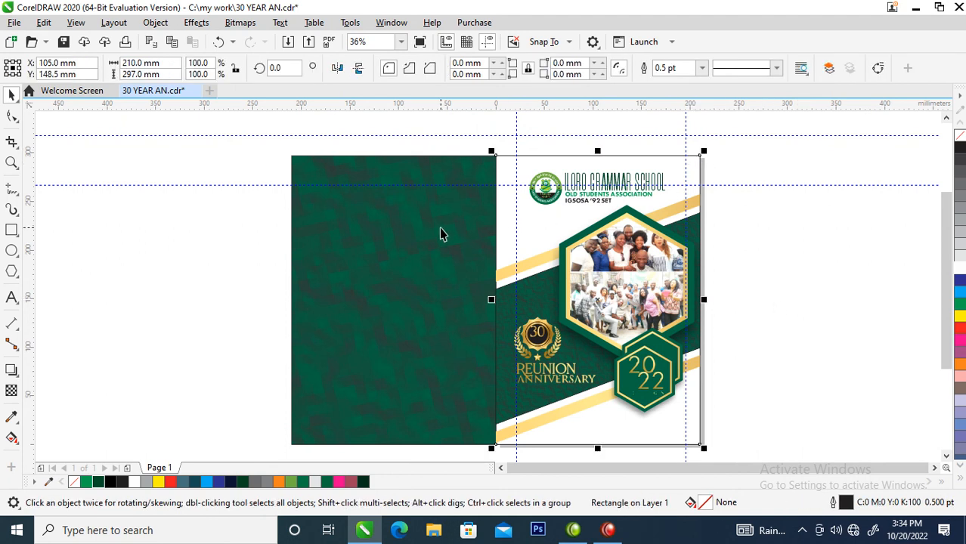
{"action": "left_click", "coordinate": [433, 247], "text": "shift"}
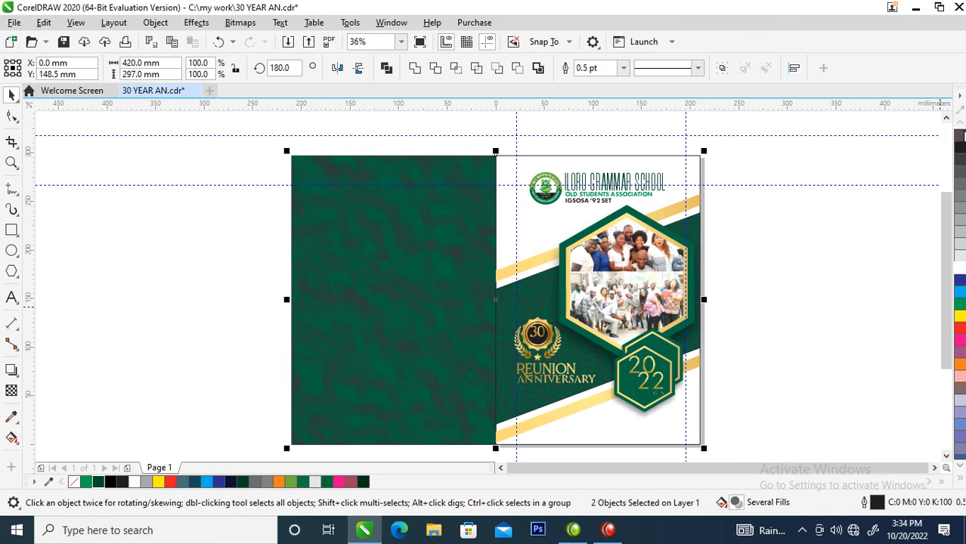
{"action": "right_click", "coordinate": [960, 136]}
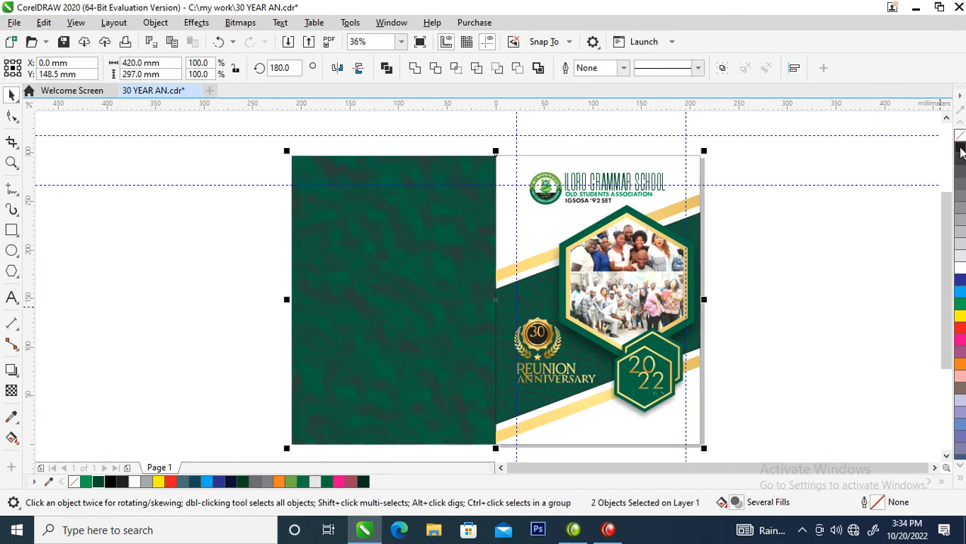